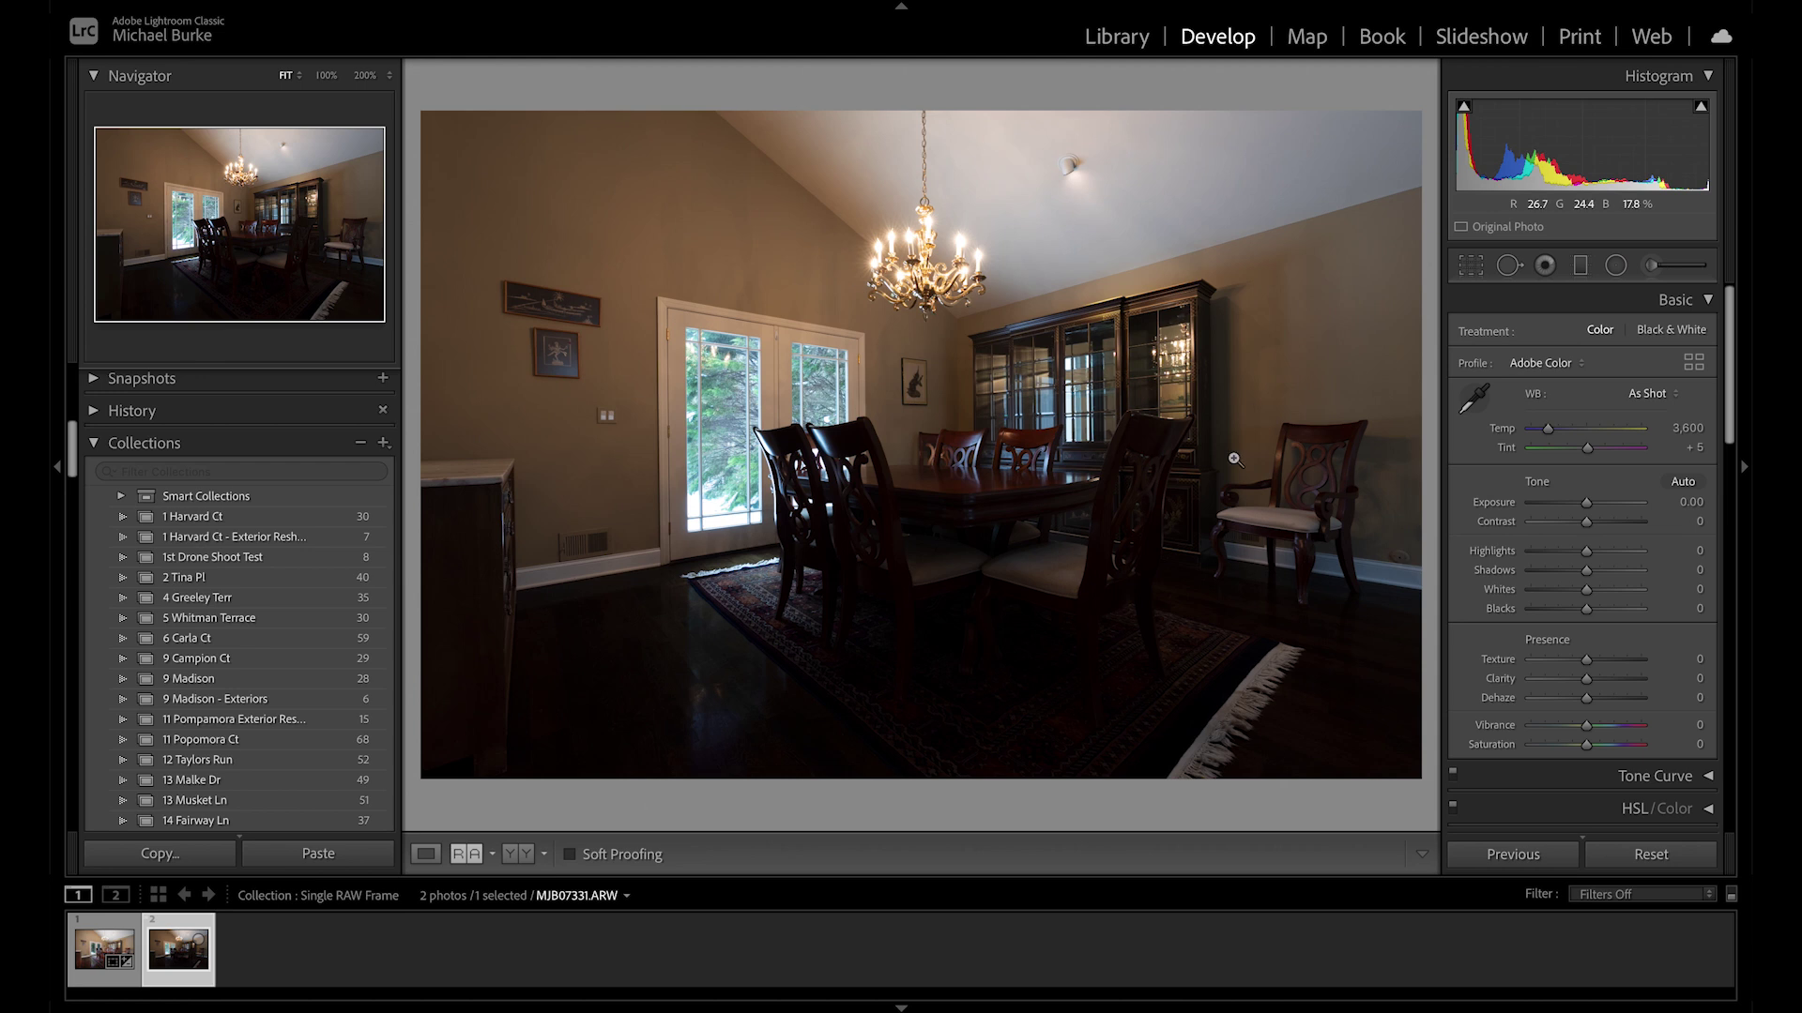
Try brightening the dark RAW photo with exposure +1.10, highlights −67, shadows +74 and clarity +23.
{"action": "left_click", "coordinate": [94, 972]}
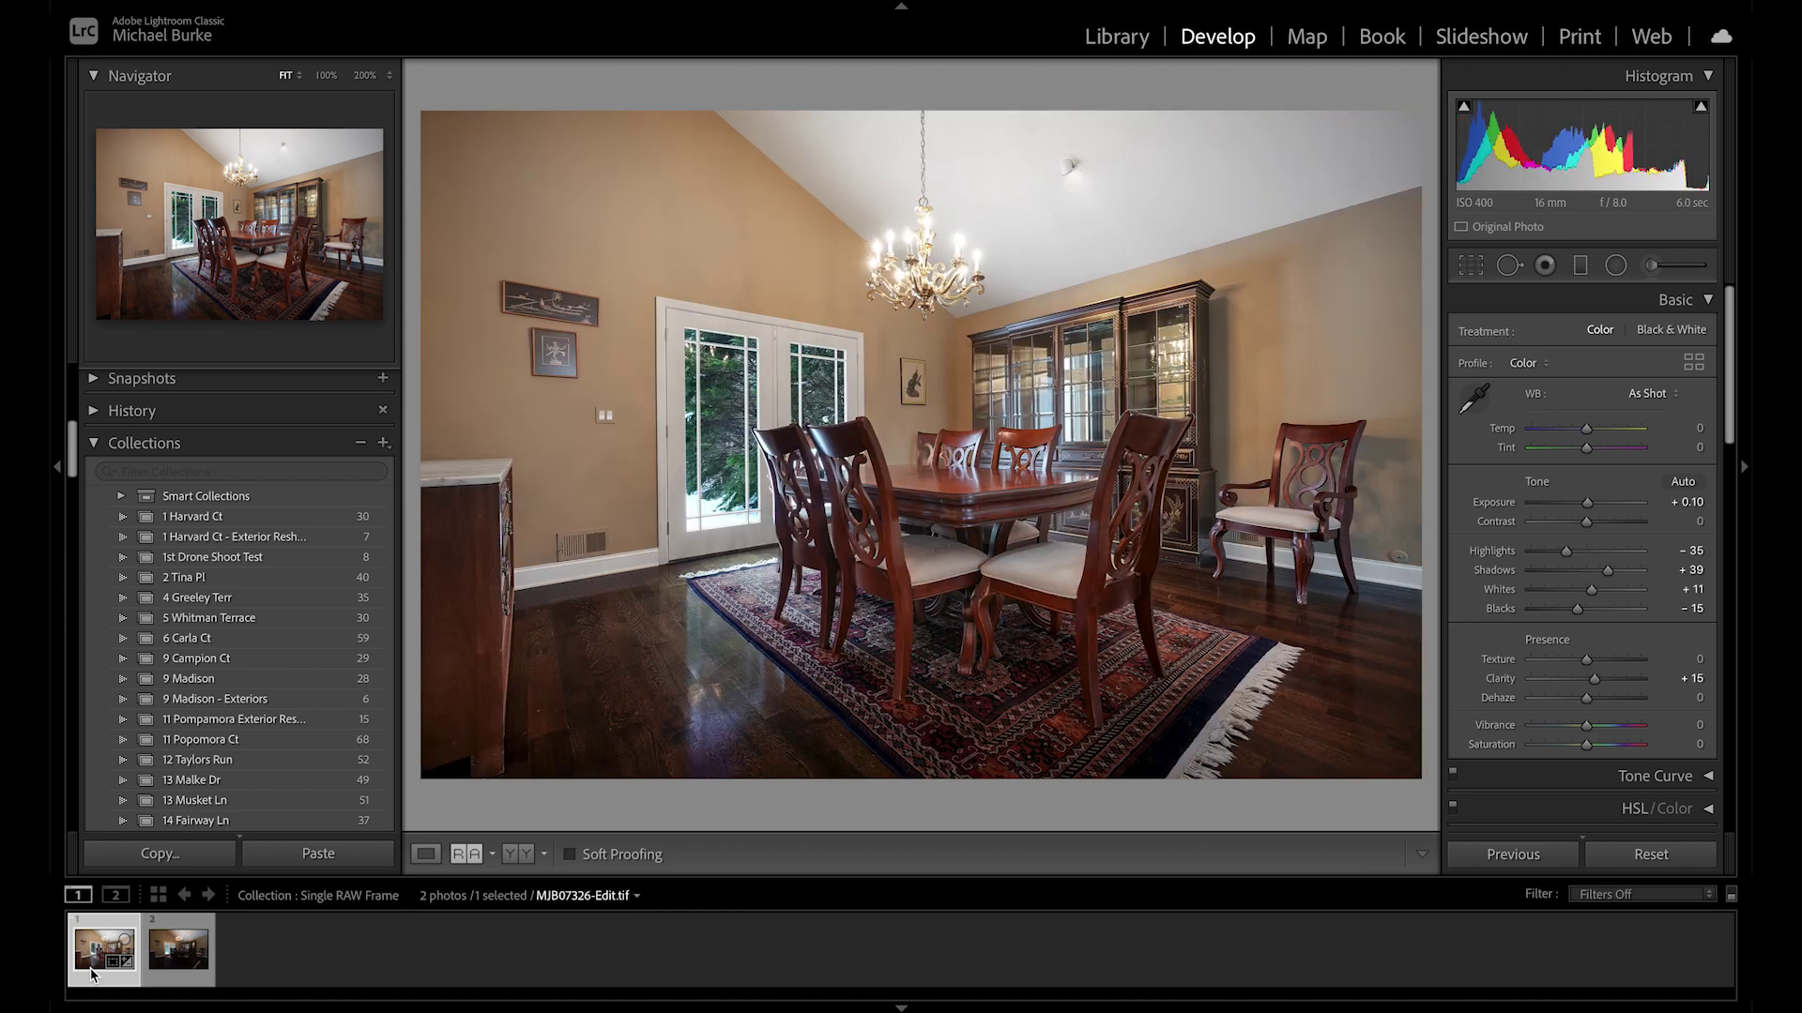
{"action": "left_click", "coordinate": [159, 974]}
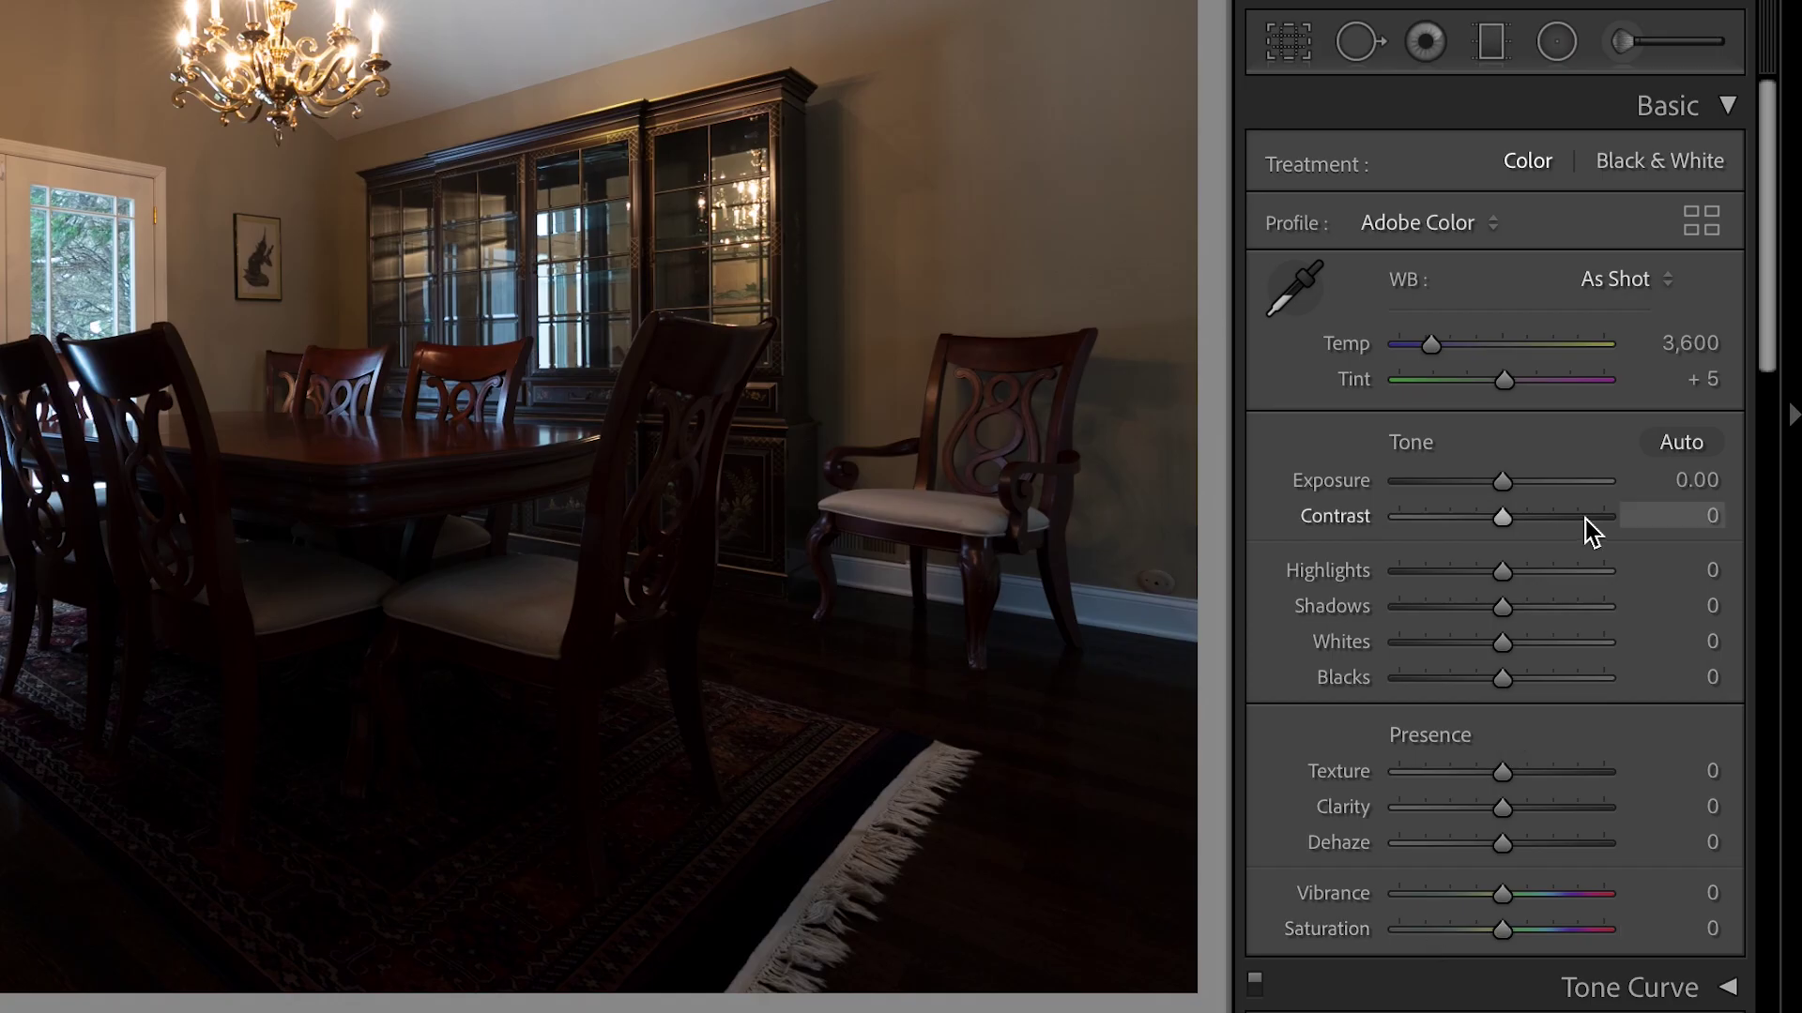
{"action": "left_click_drag", "start_coordinate": [1502, 481], "coordinate": [1517, 480]}
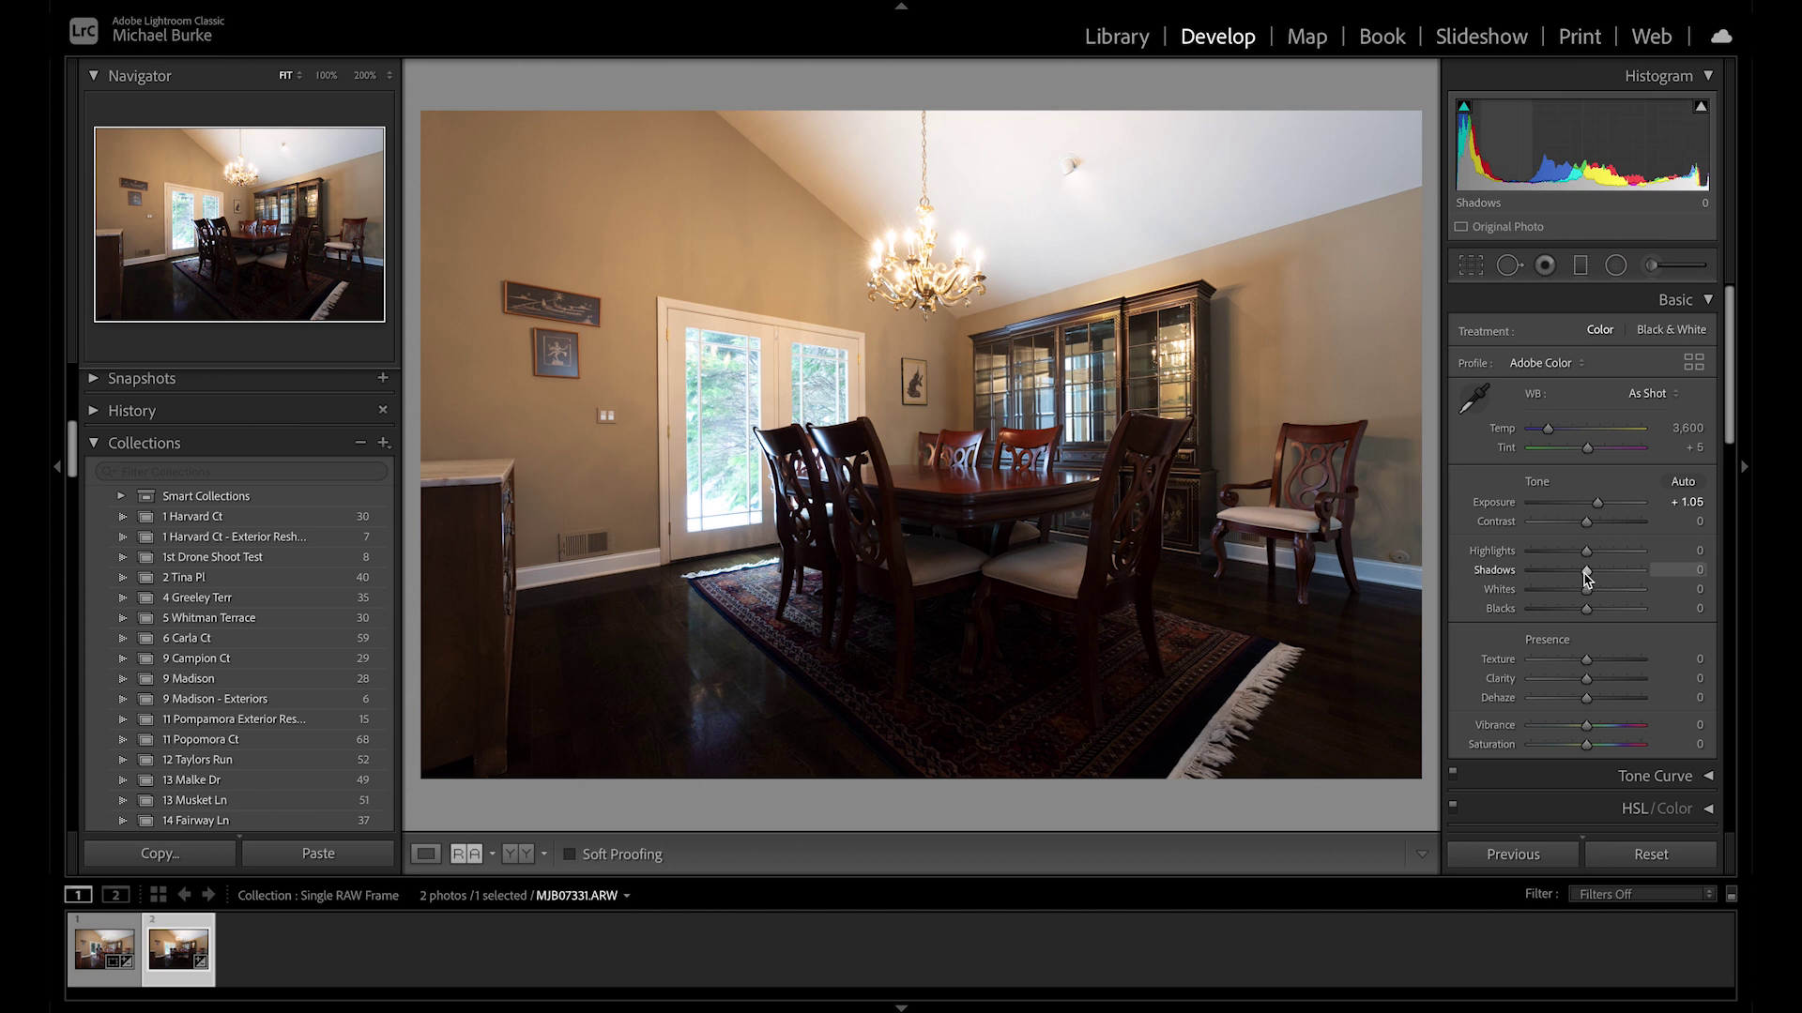
{"action": "left_click_drag", "start_coordinate": [1586, 572], "coordinate": [1549, 555]}
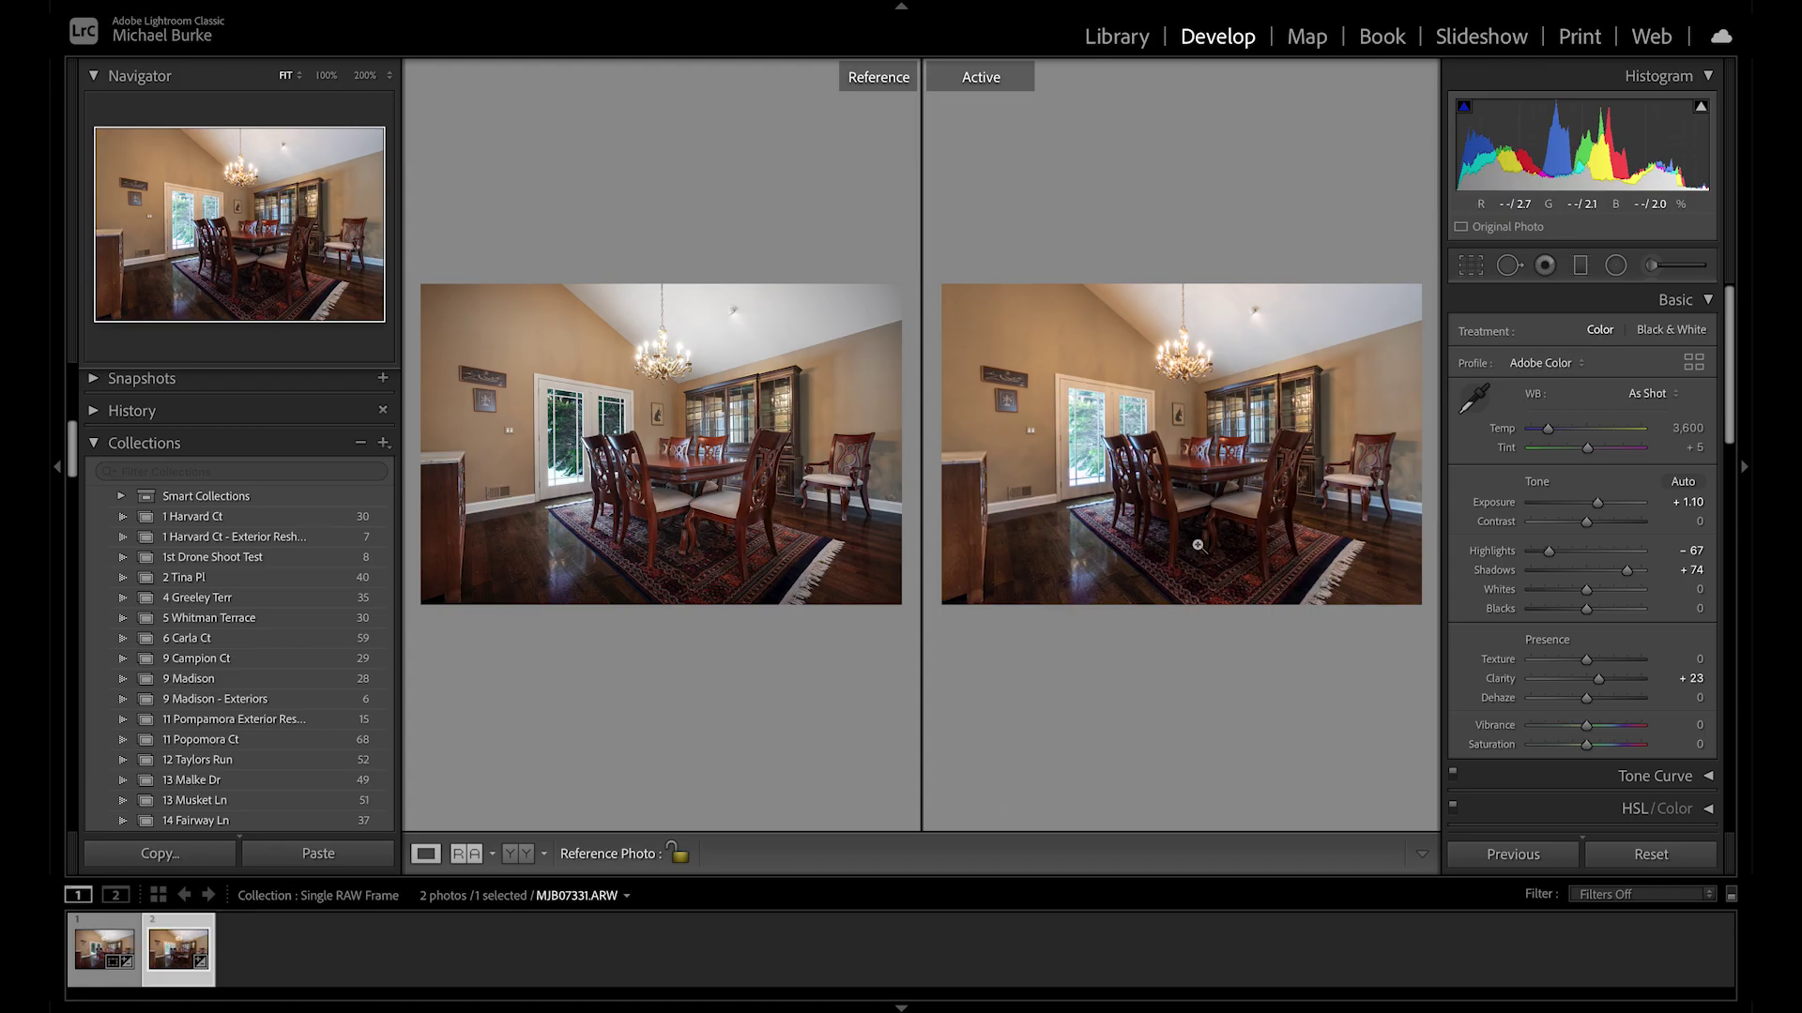
Compare the adjusted RAW photo with the finished reference photo, examining the chairs, rug and glass doors up close for image quality.
{"action": "left_click", "coordinate": [1198, 537]}
{"action": "left_click_drag", "start_coordinate": [1219, 375], "coordinate": [1337, 537]}
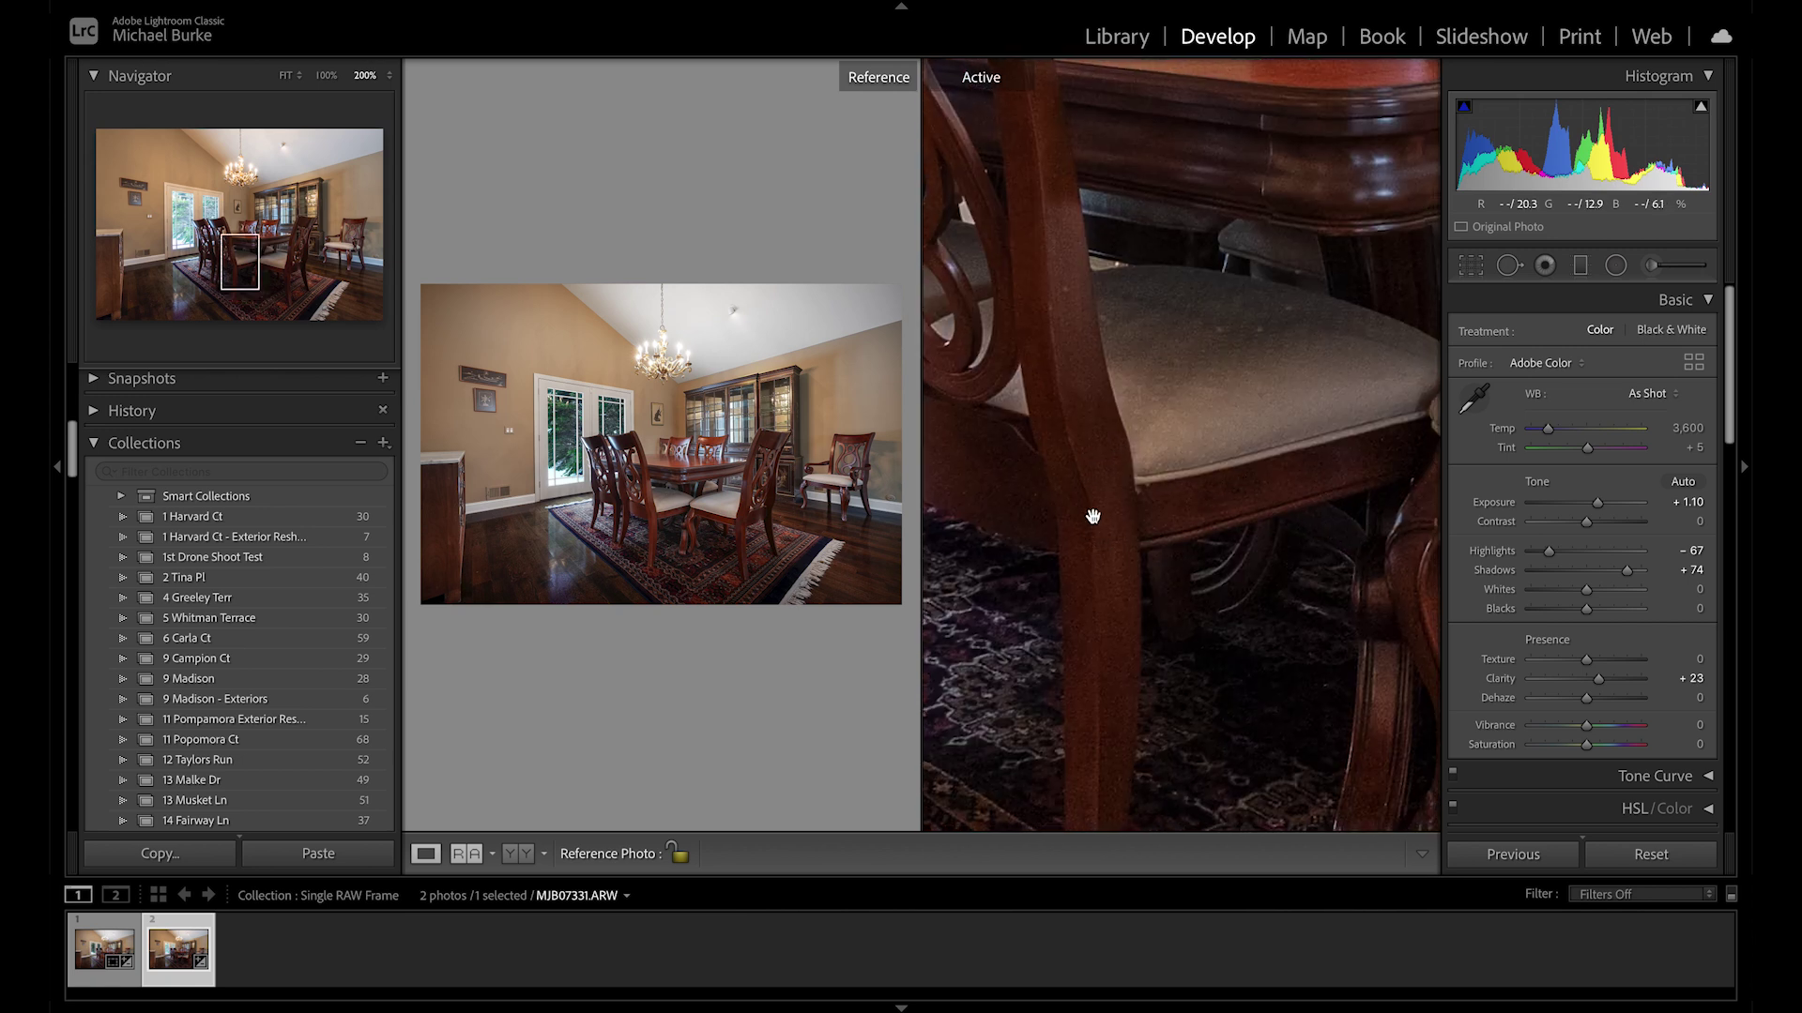
{"action": "left_click", "coordinate": [1148, 530]}
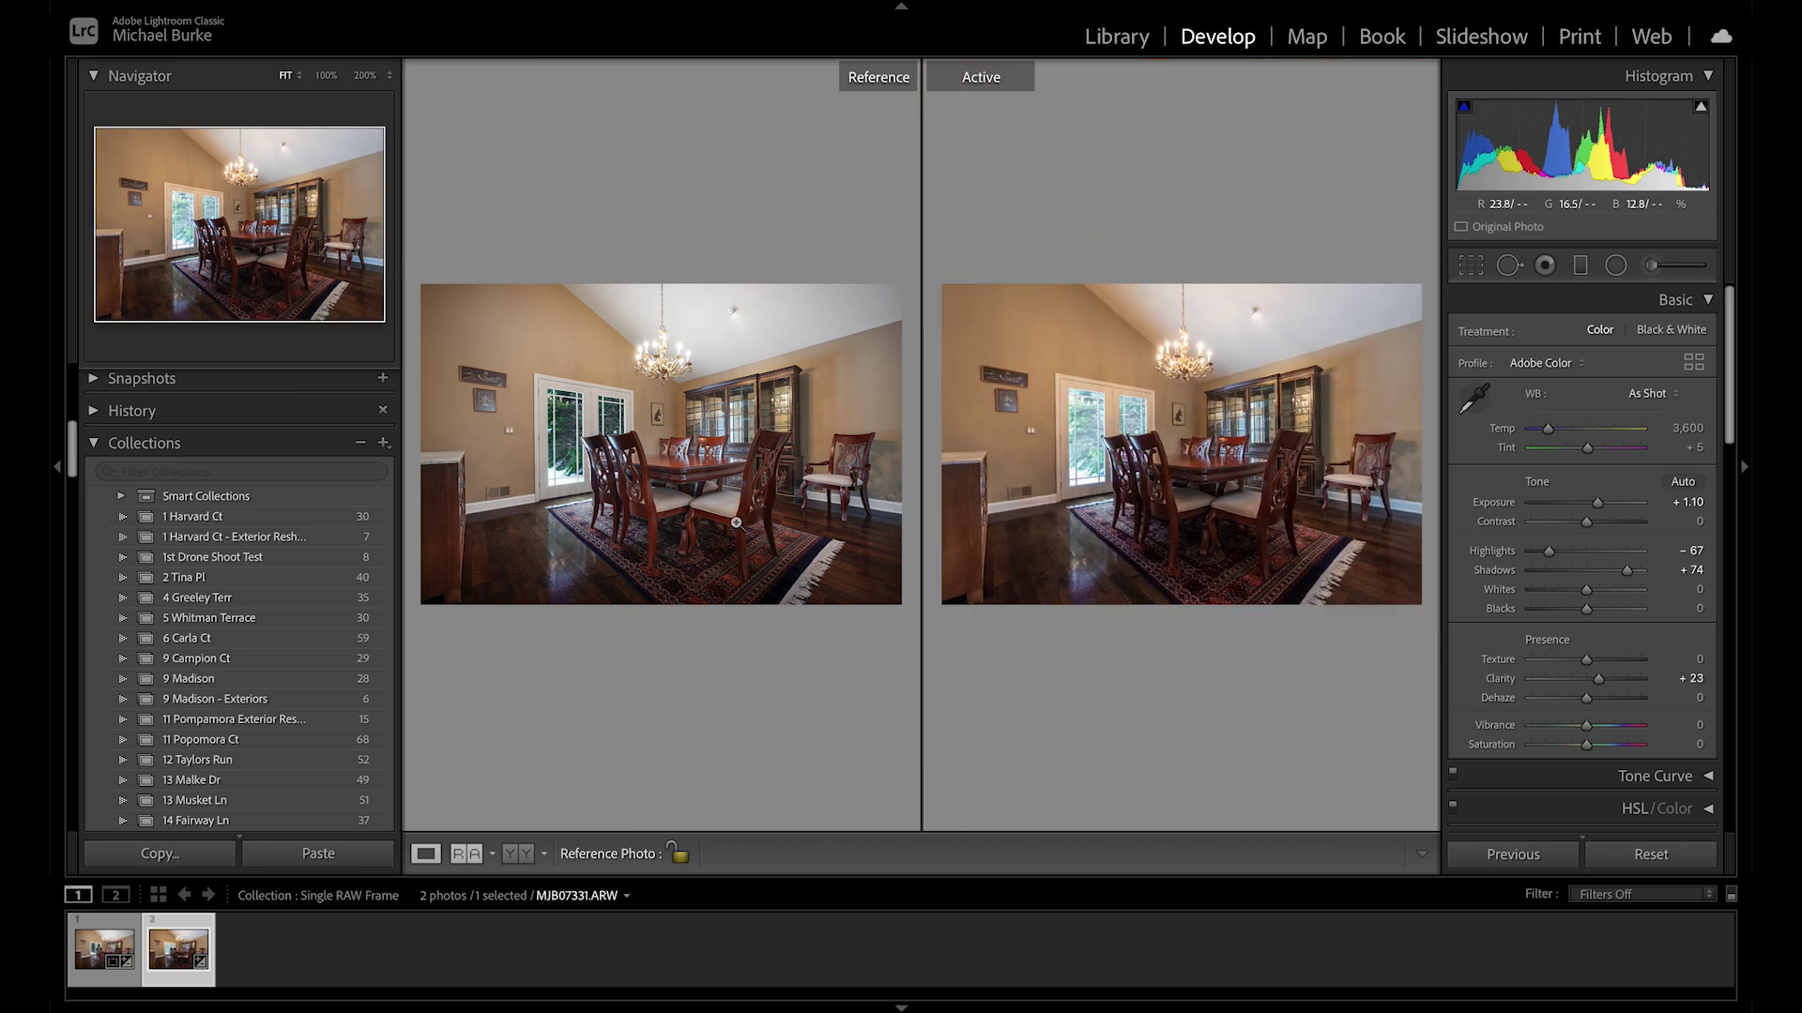
{"action": "left_click", "coordinate": [694, 526]}
{"action": "left_click_drag", "start_coordinate": [666, 440], "coordinate": [872, 503]}
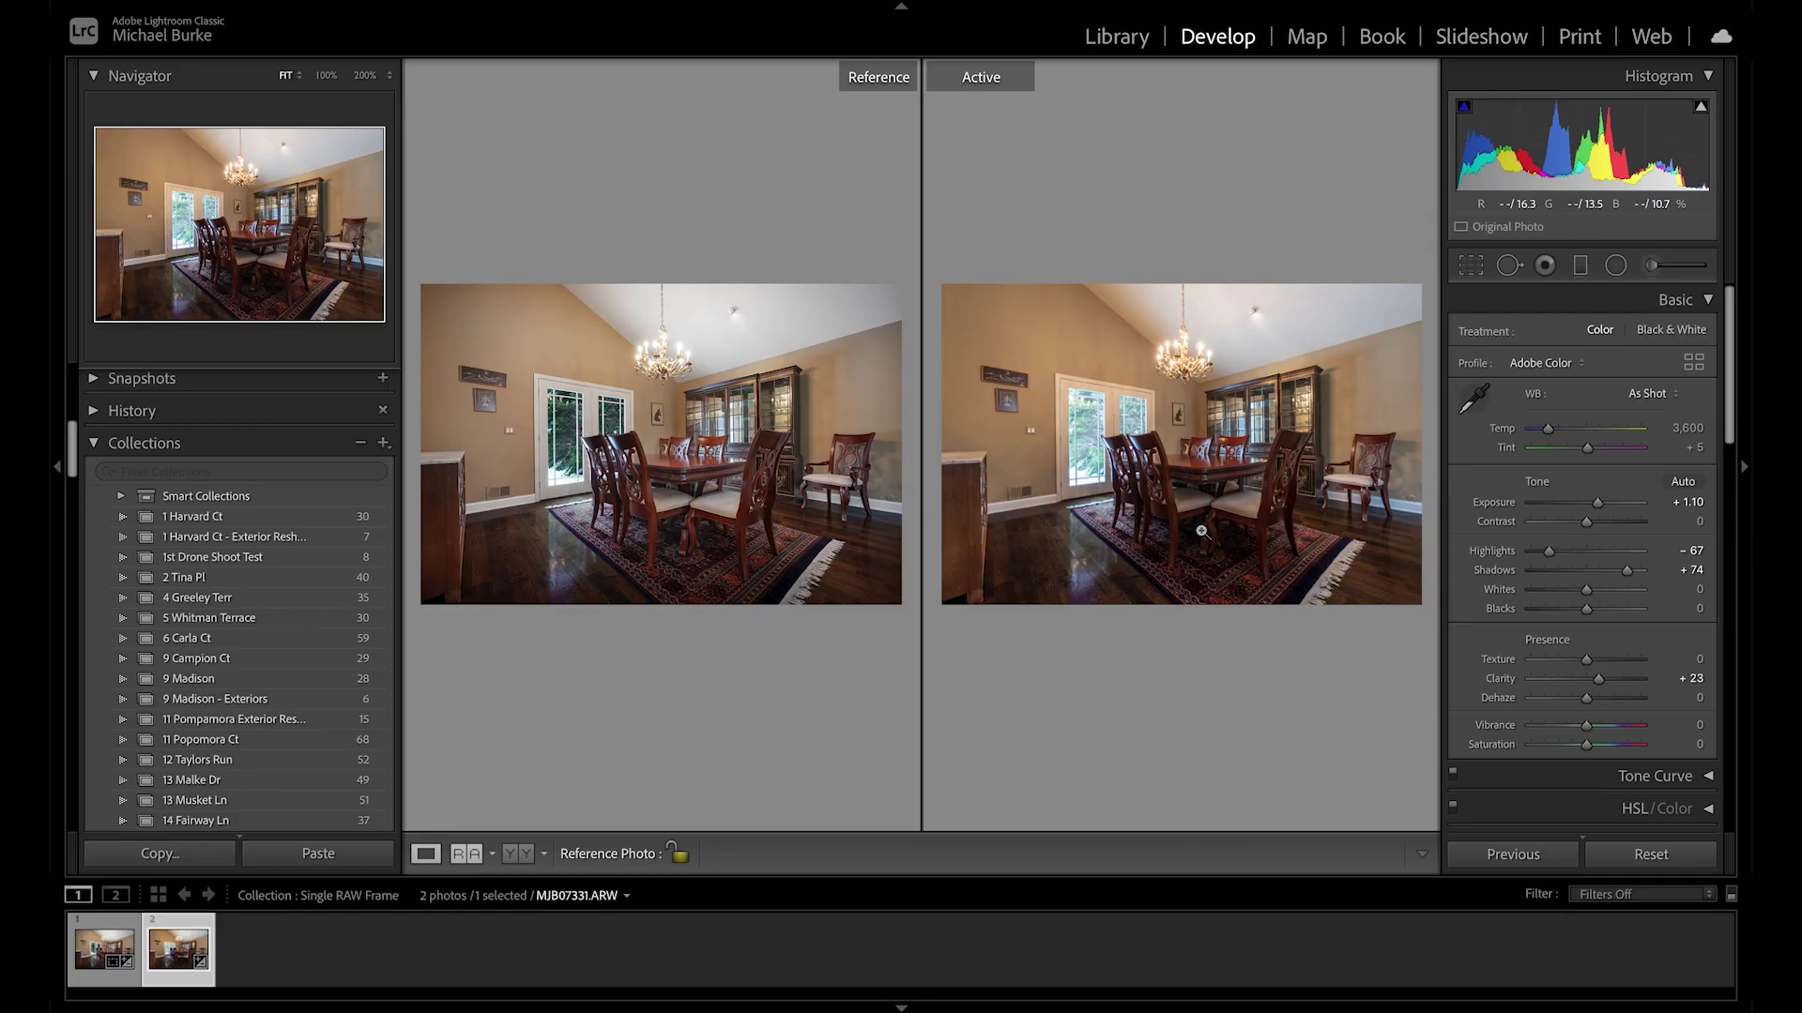
{"action": "left_click_drag", "start_coordinate": [1201, 531], "coordinate": [1208, 451]}
{"action": "left_click_drag", "start_coordinate": [1185, 304], "coordinate": [1555, 443]}
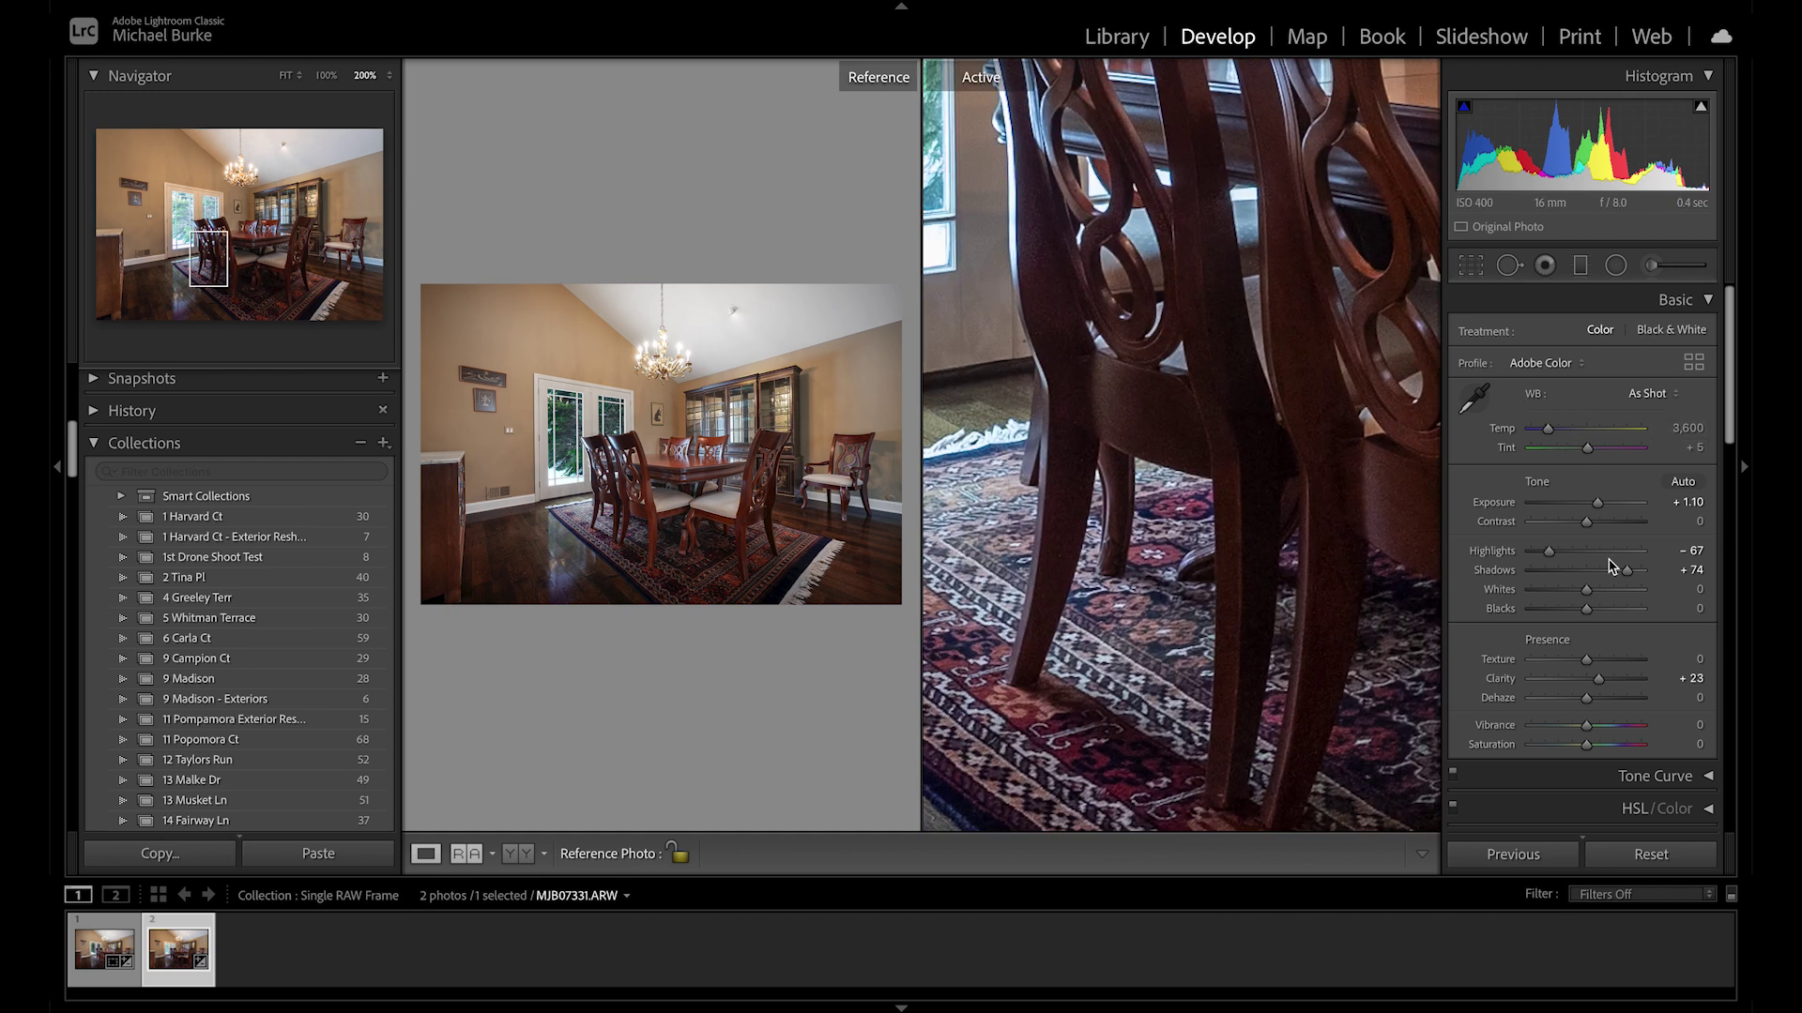
{"action": "left_click_drag", "start_coordinate": [1130, 370], "coordinate": [1360, 599]}
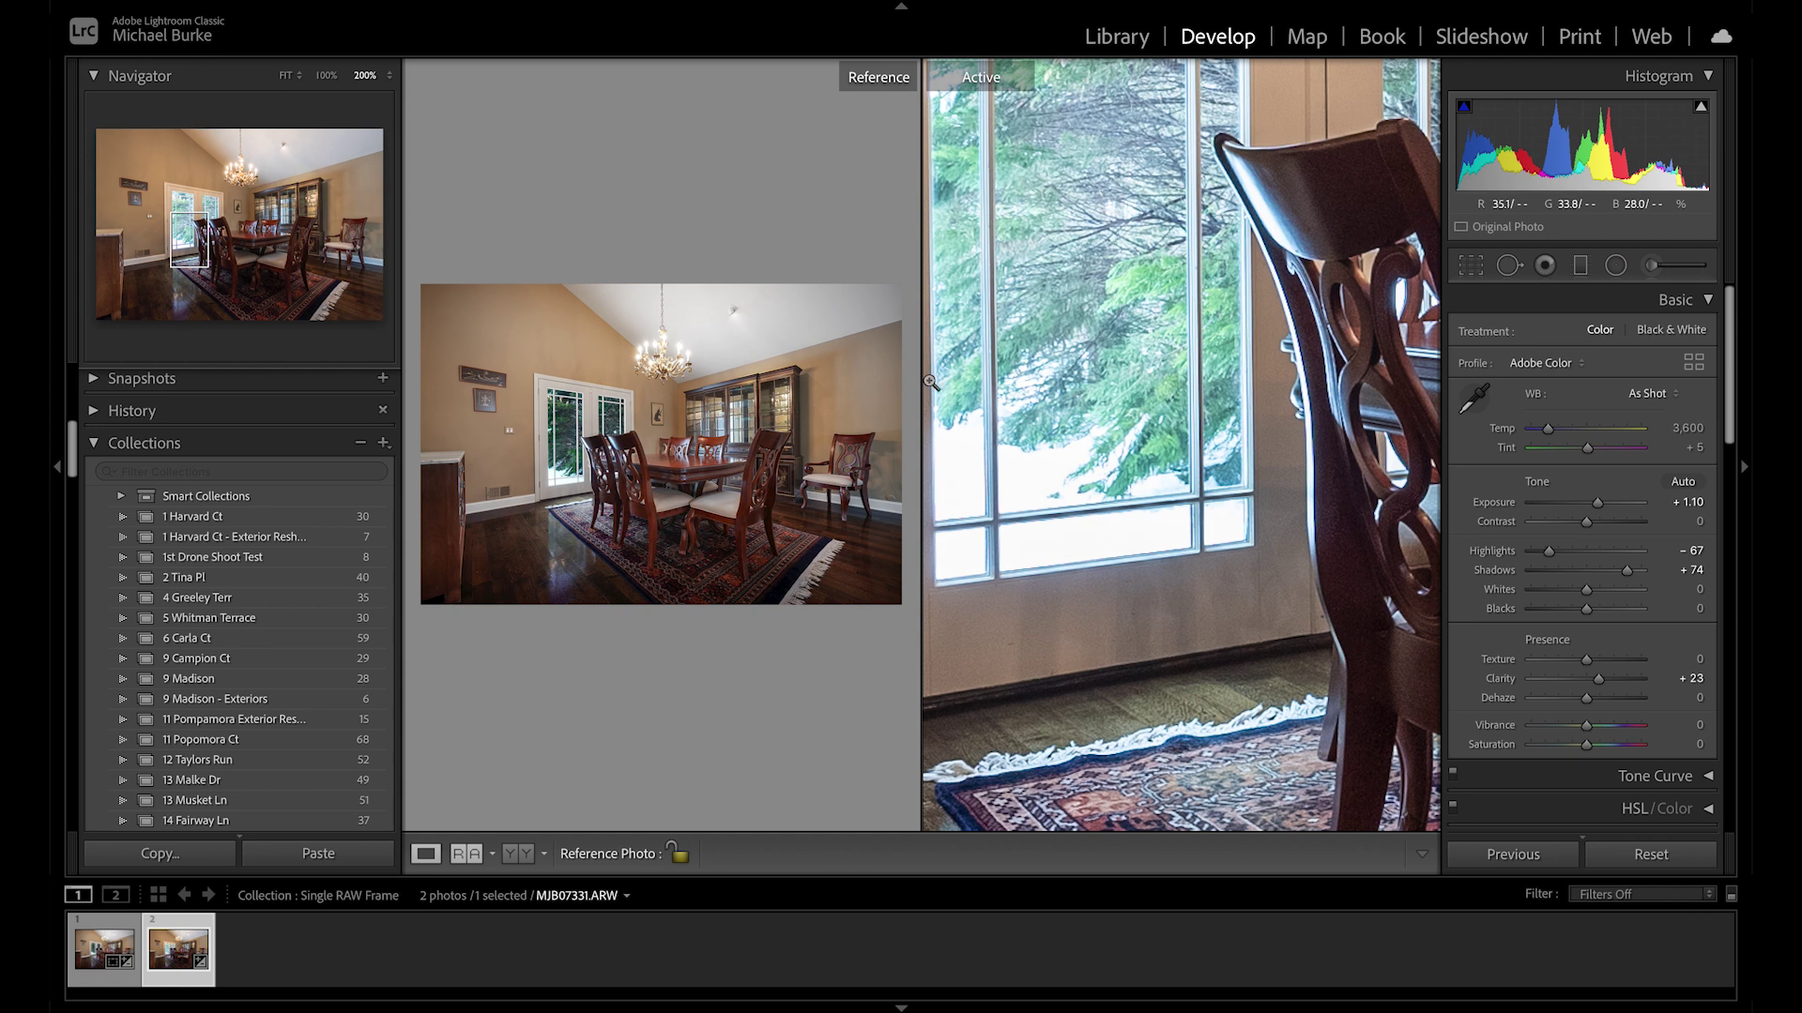
{"action": "left_click_drag", "start_coordinate": [1215, 609], "coordinate": [1087, 383]}
{"action": "left_click_drag", "start_coordinate": [1326, 456], "coordinate": [1097, 334]}
{"action": "left_click_drag", "start_coordinate": [1351, 504], "coordinate": [1151, 483]}
{"action": "left_click_drag", "start_coordinate": [1225, 641], "coordinate": [1078, 482]}
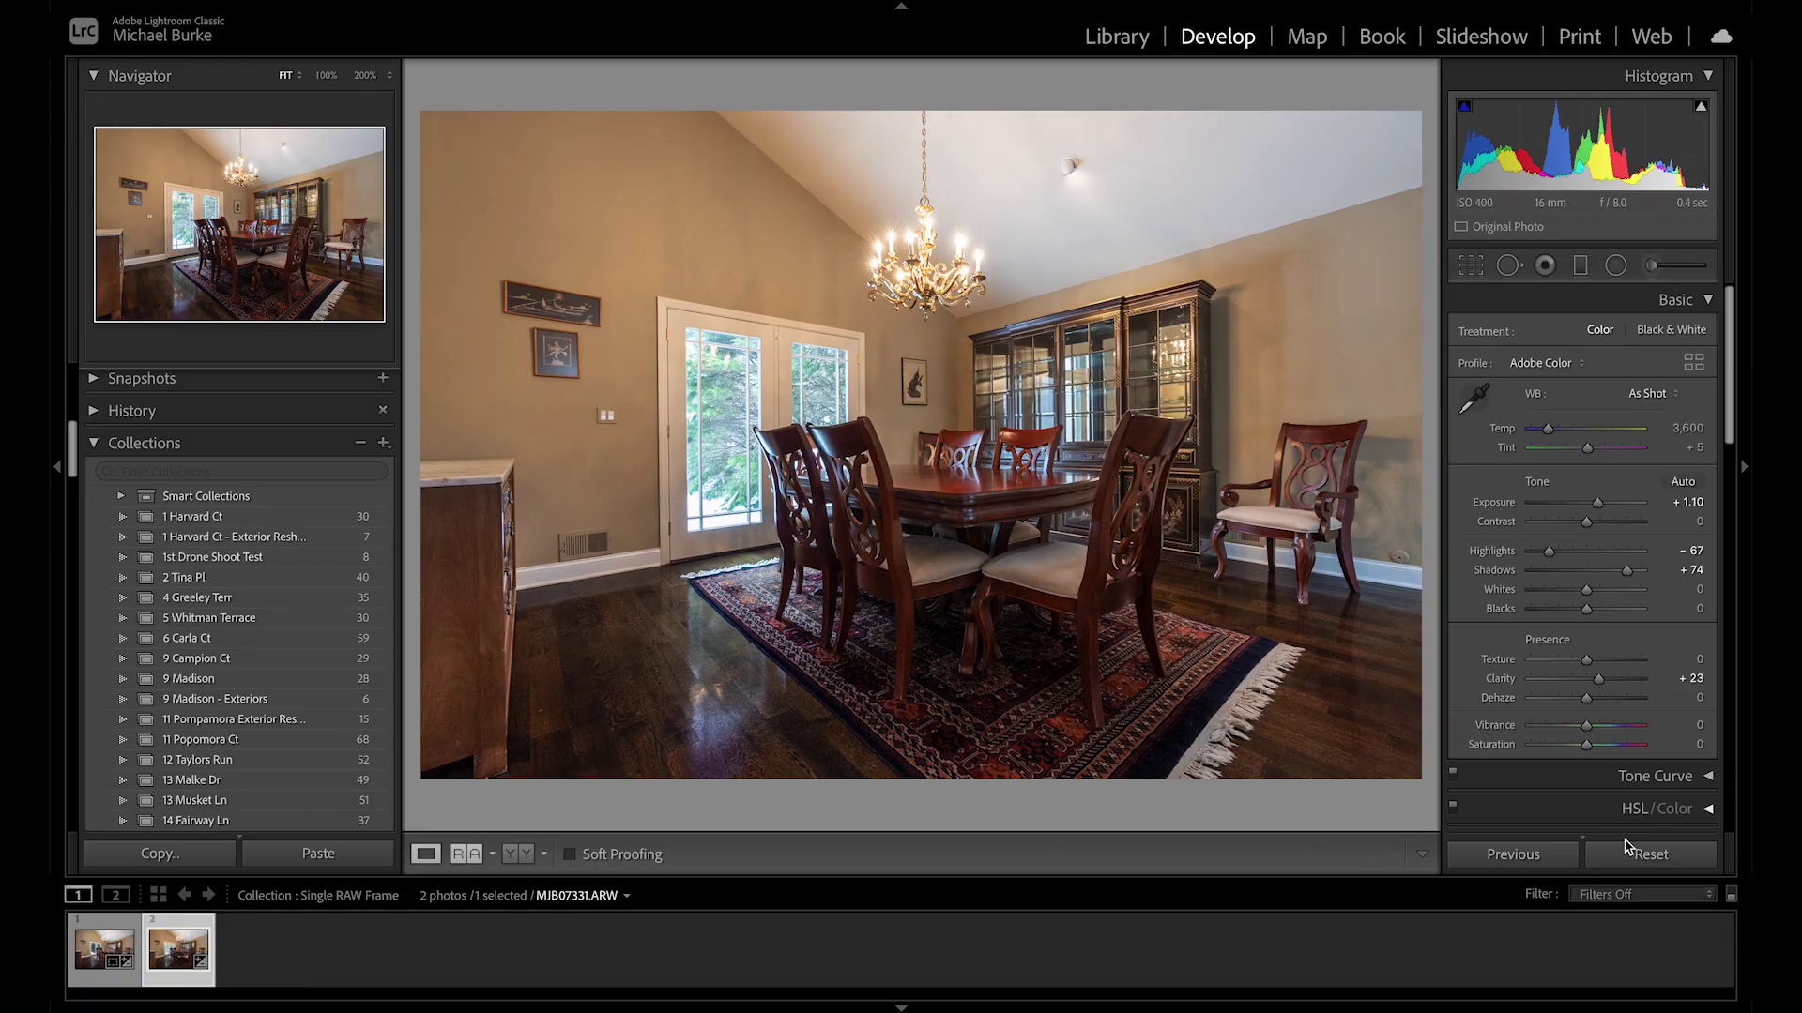
Reset all develop adjustments on the RAW photo and create three virtual copies of it.
{"action": "left_click", "coordinate": [1627, 846]}
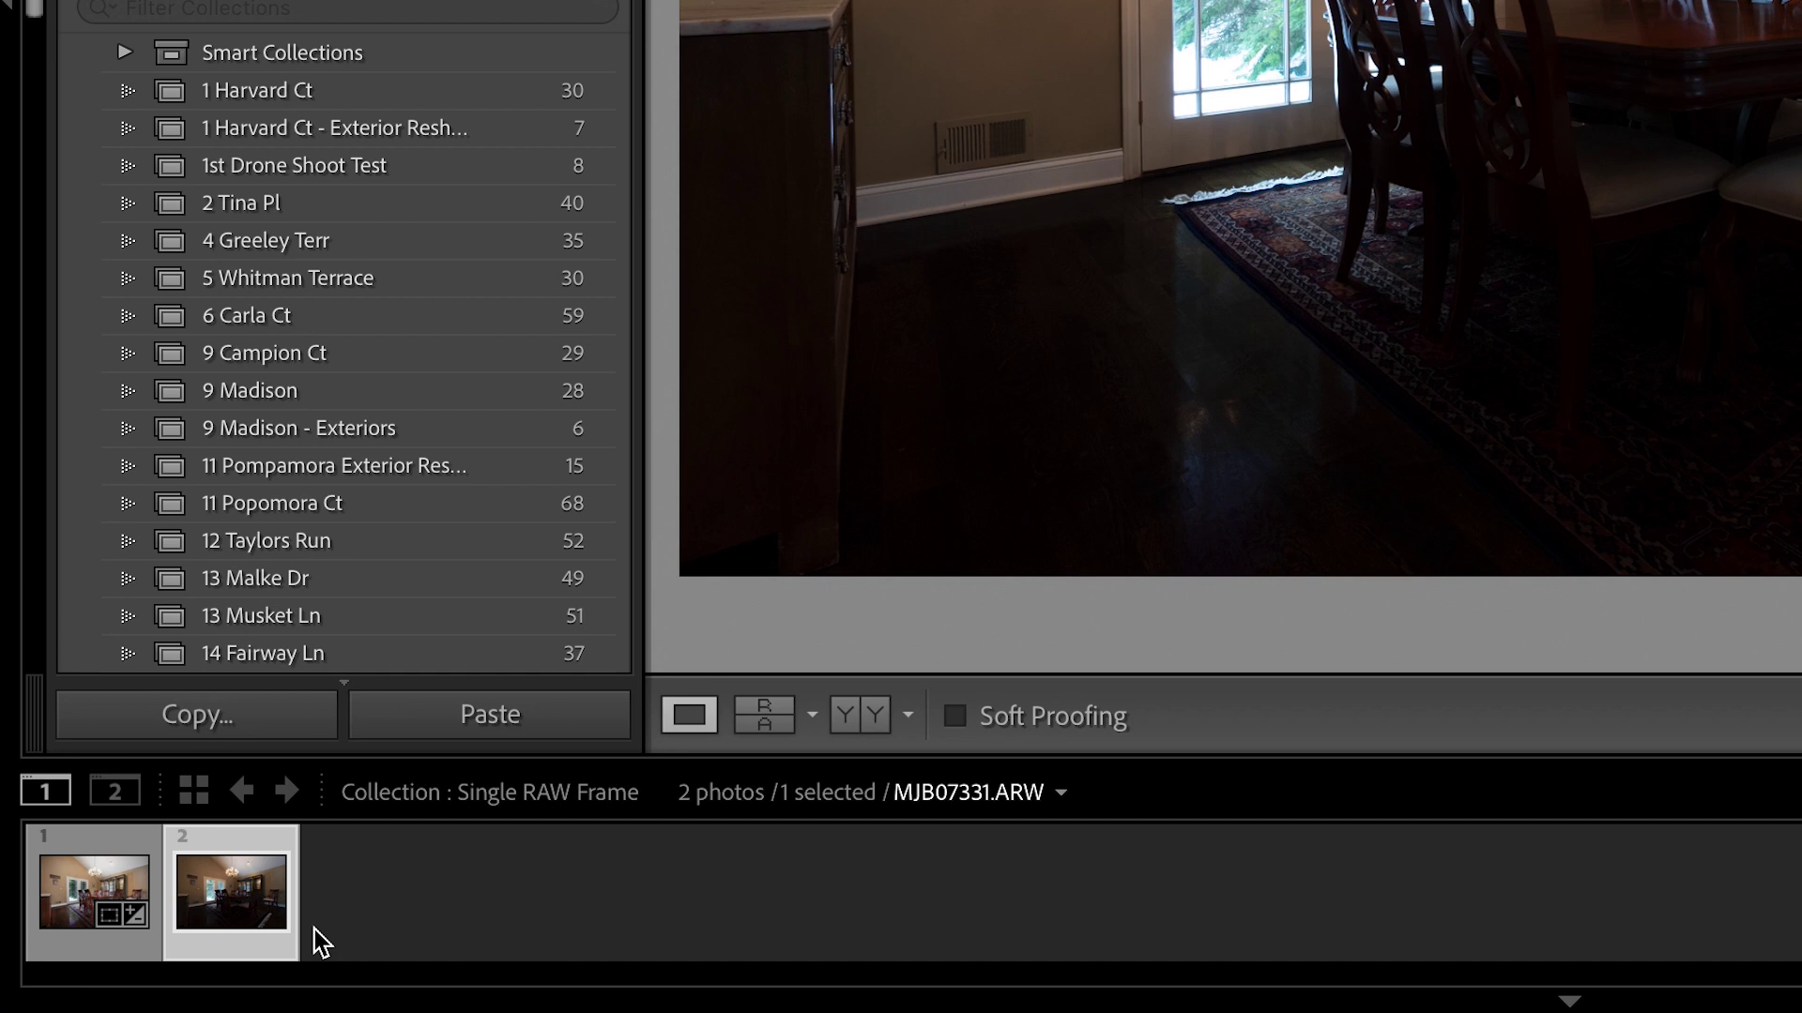
{"action": "key", "text": "ctrl+apostrophe"}
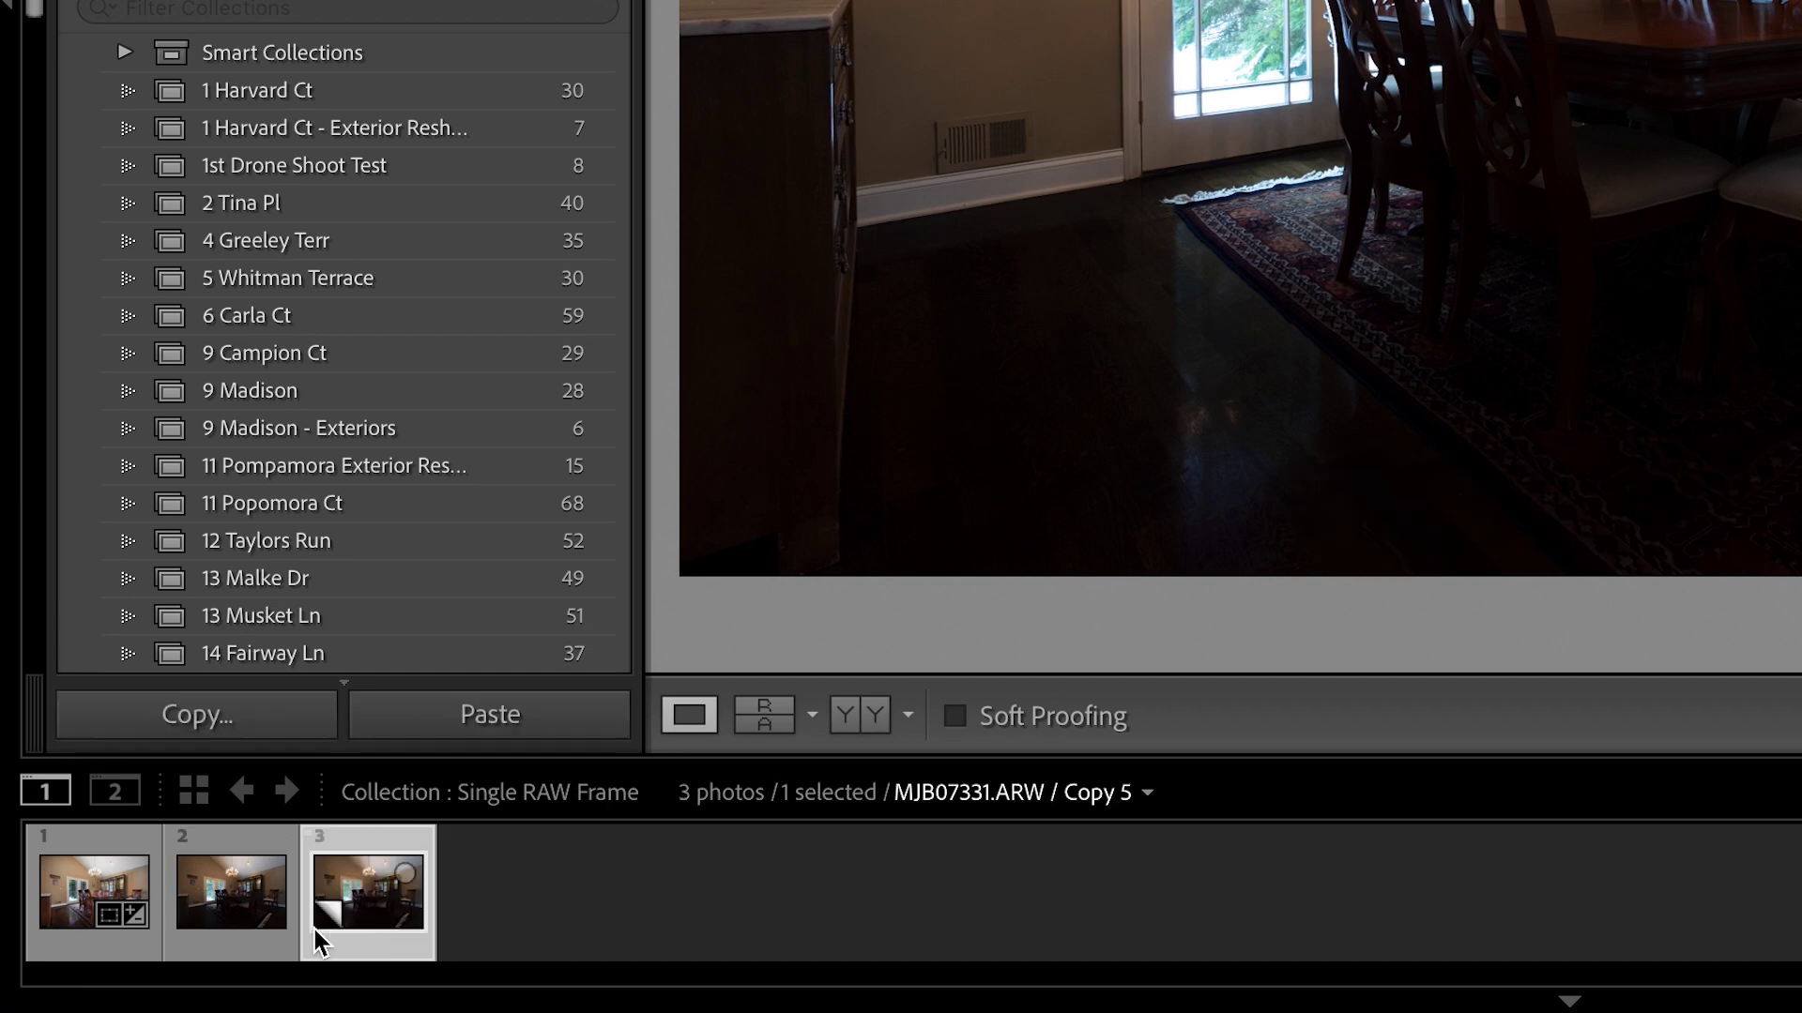
{"action": "key", "text": "ctrl+apostrophe"}
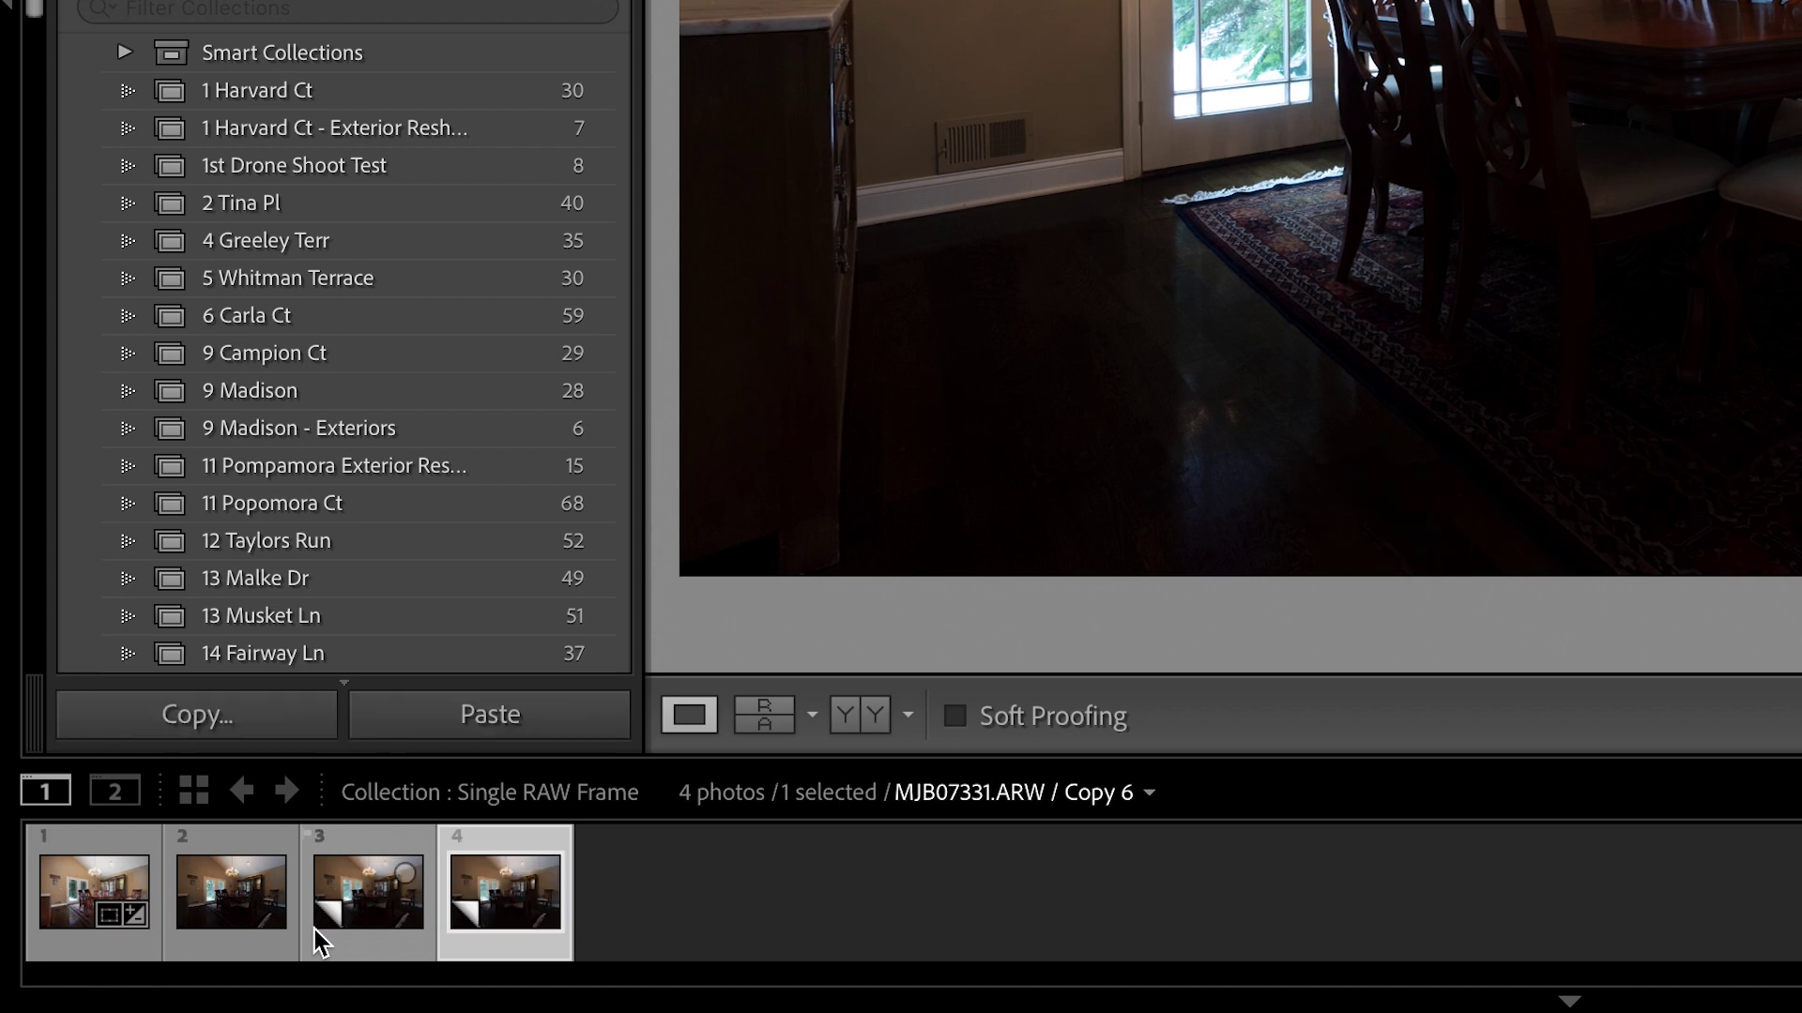
{"action": "key", "text": "ctrl+apostrophe"}
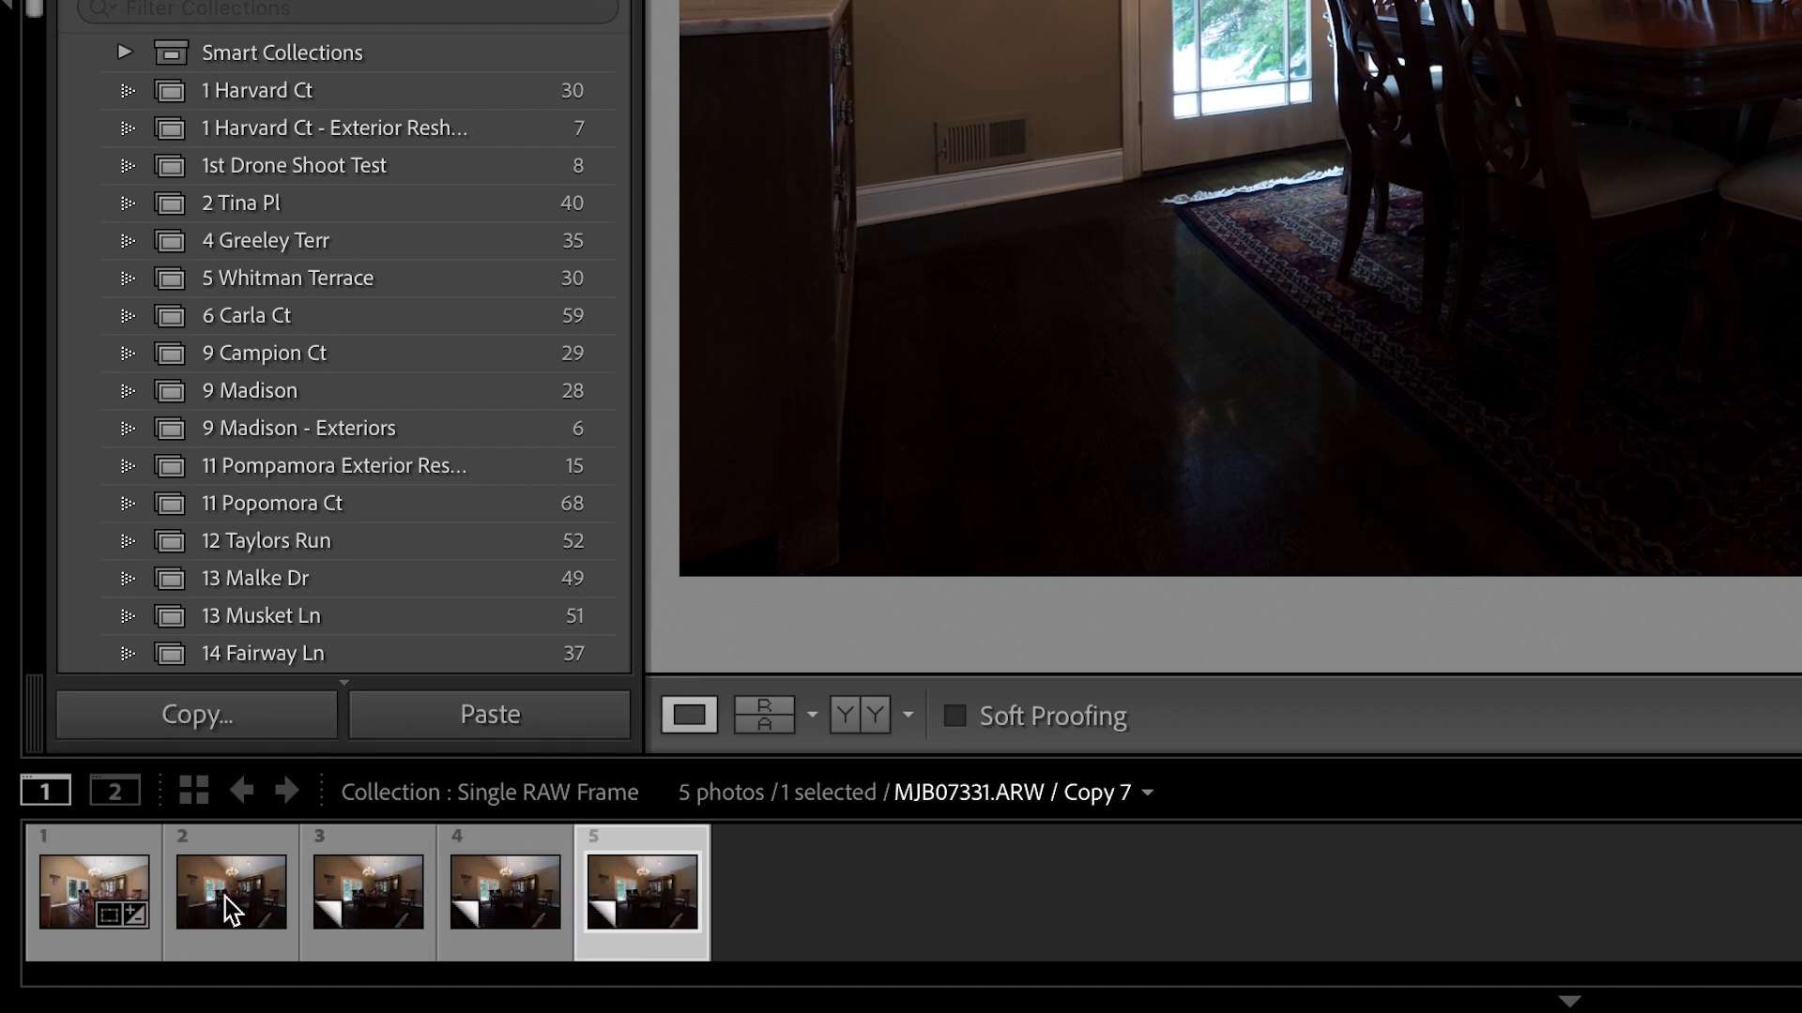
Set the exposure of the first virtual copy to +2.00.
{"action": "left_click", "coordinate": [49, 915]}
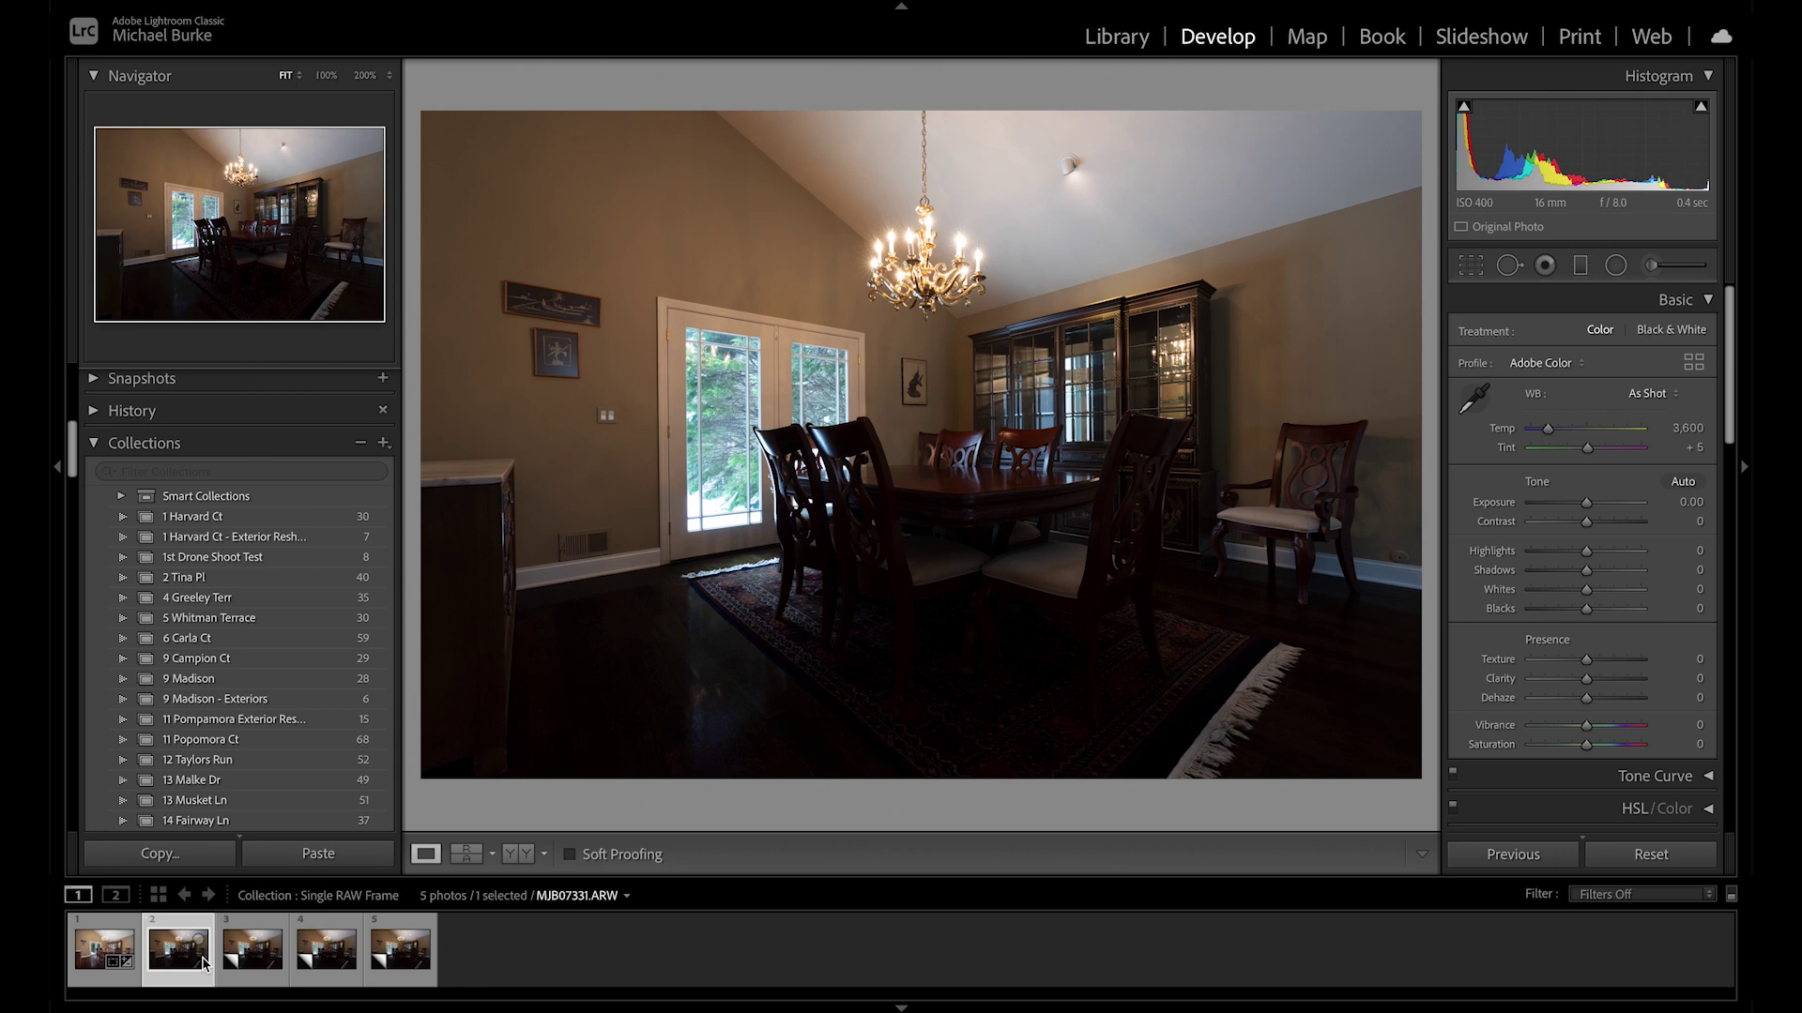
{"action": "left_click", "coordinate": [230, 976]}
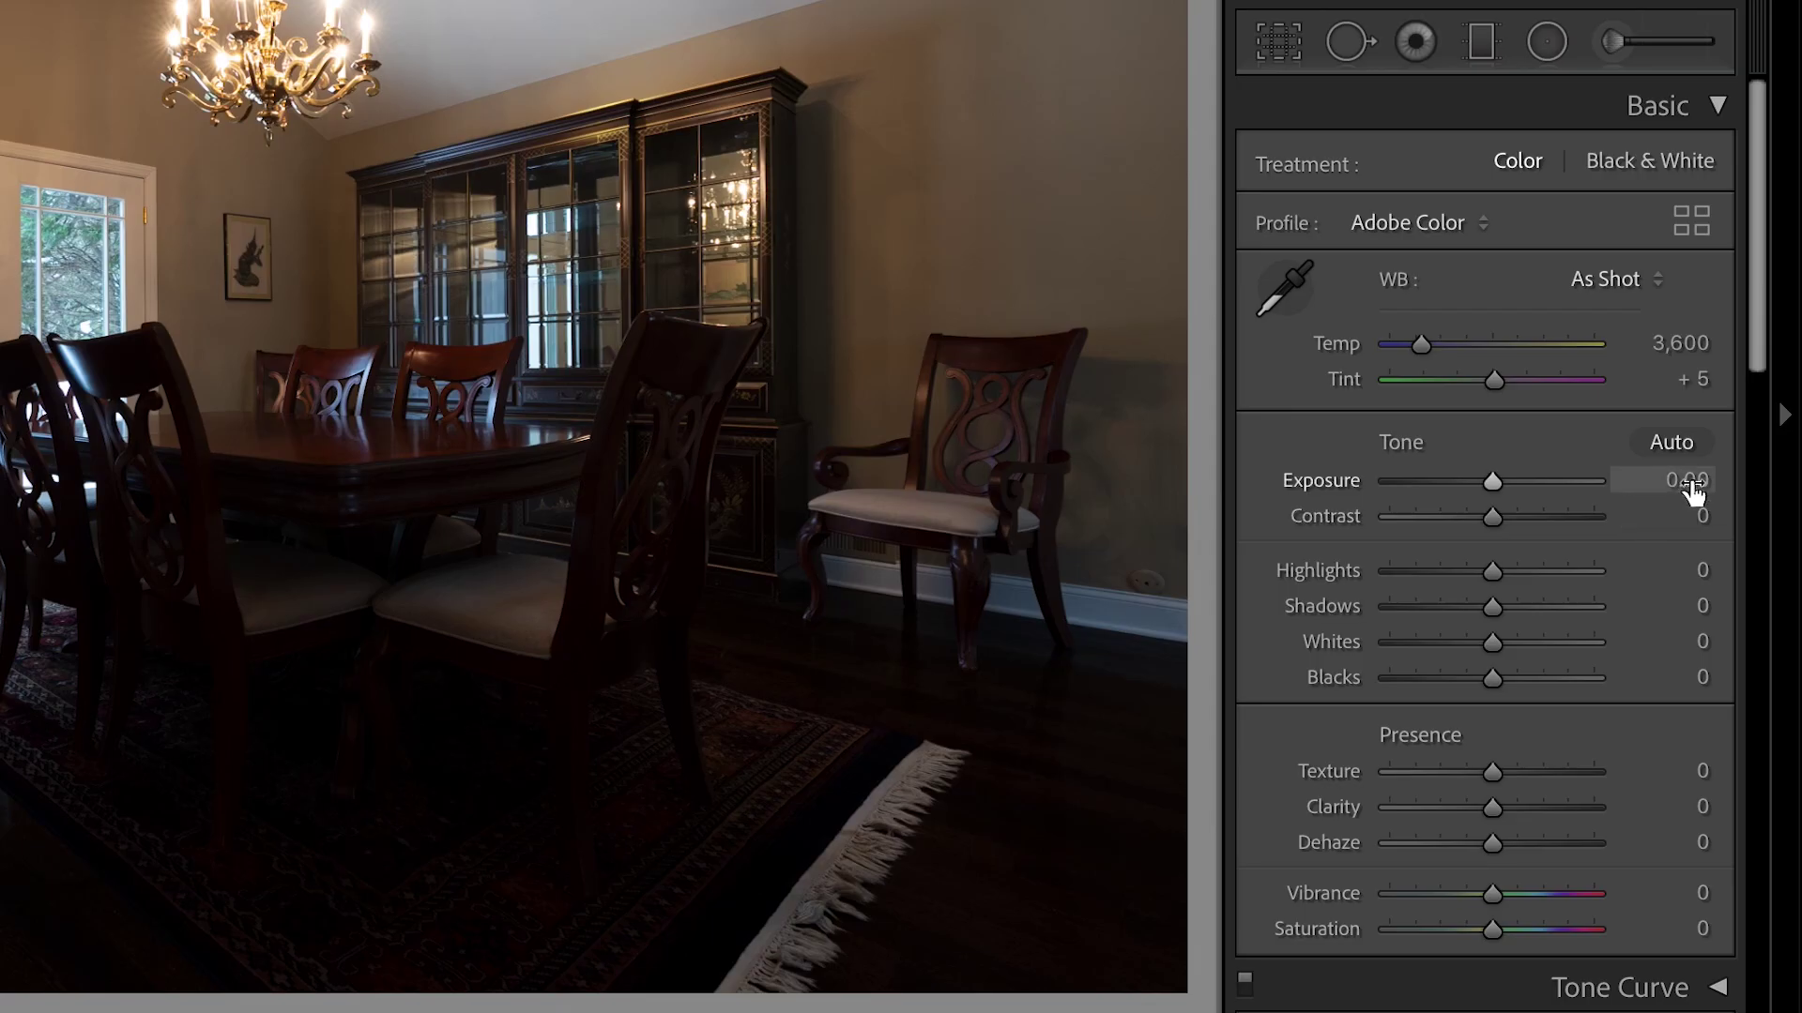
{"action": "left_click", "coordinate": [1690, 482]}
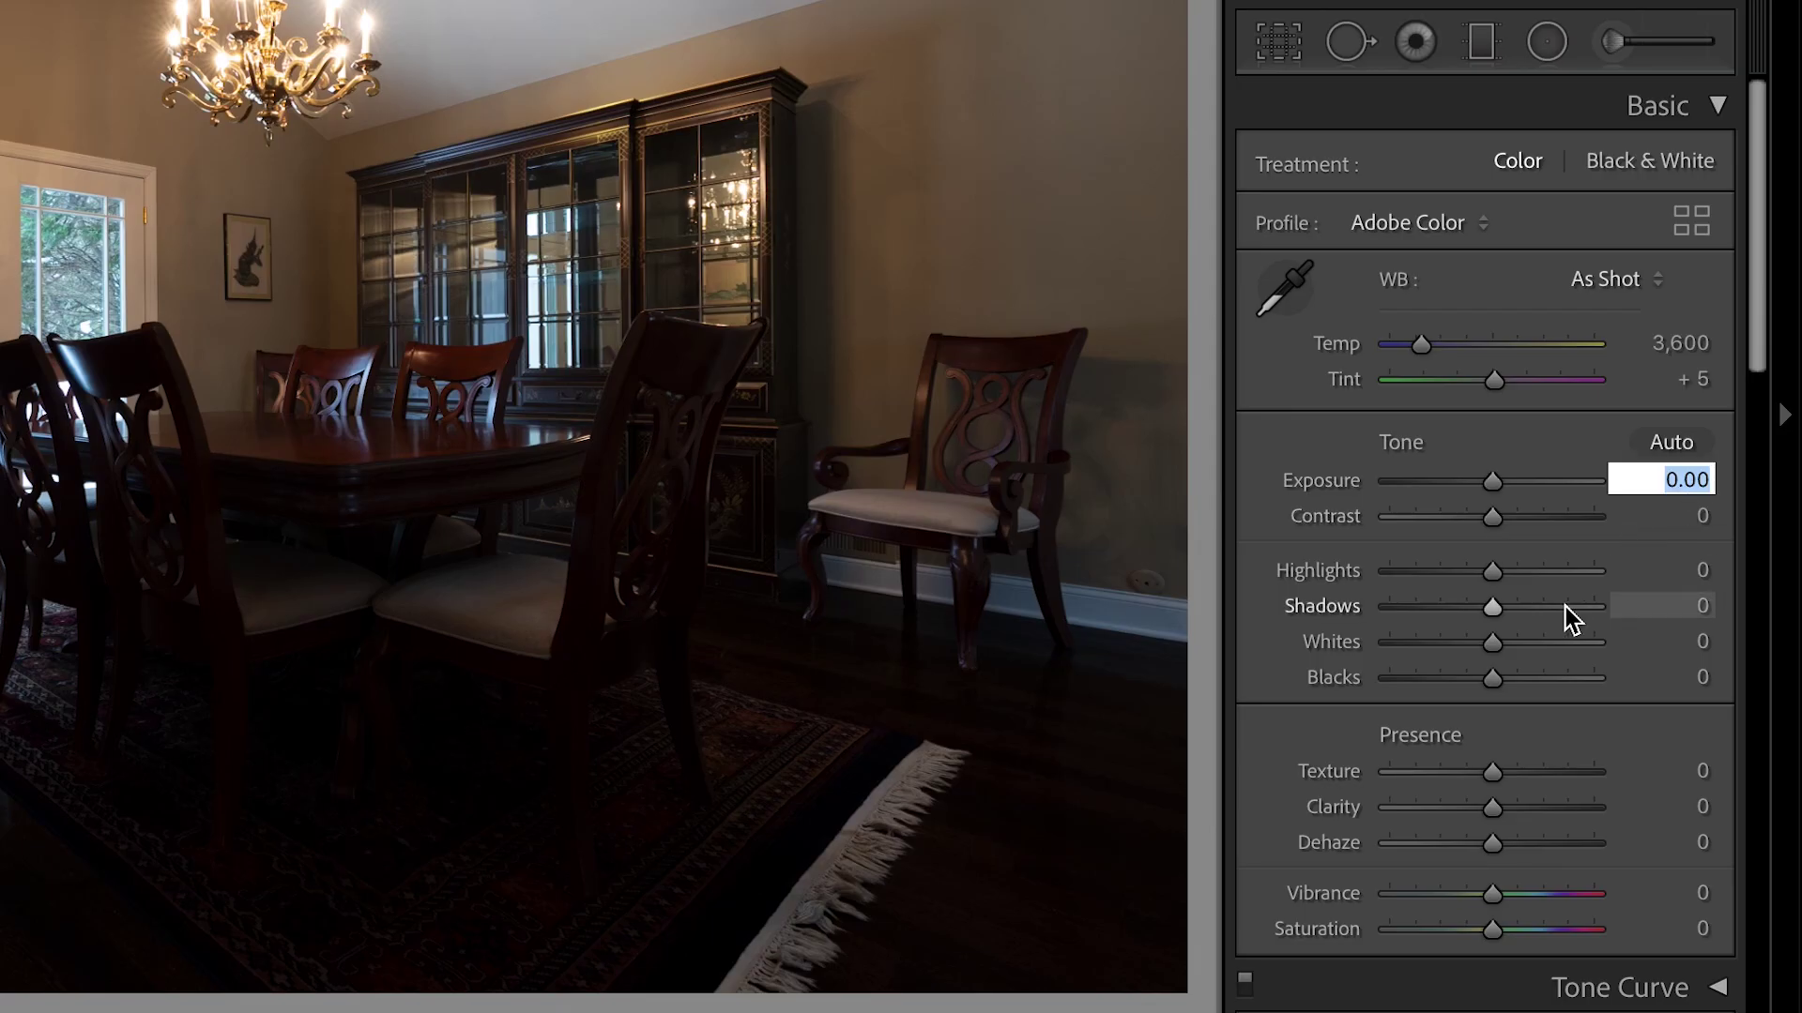
{"action": "type", "text": "2"}
{"action": "key", "text": "Return"}
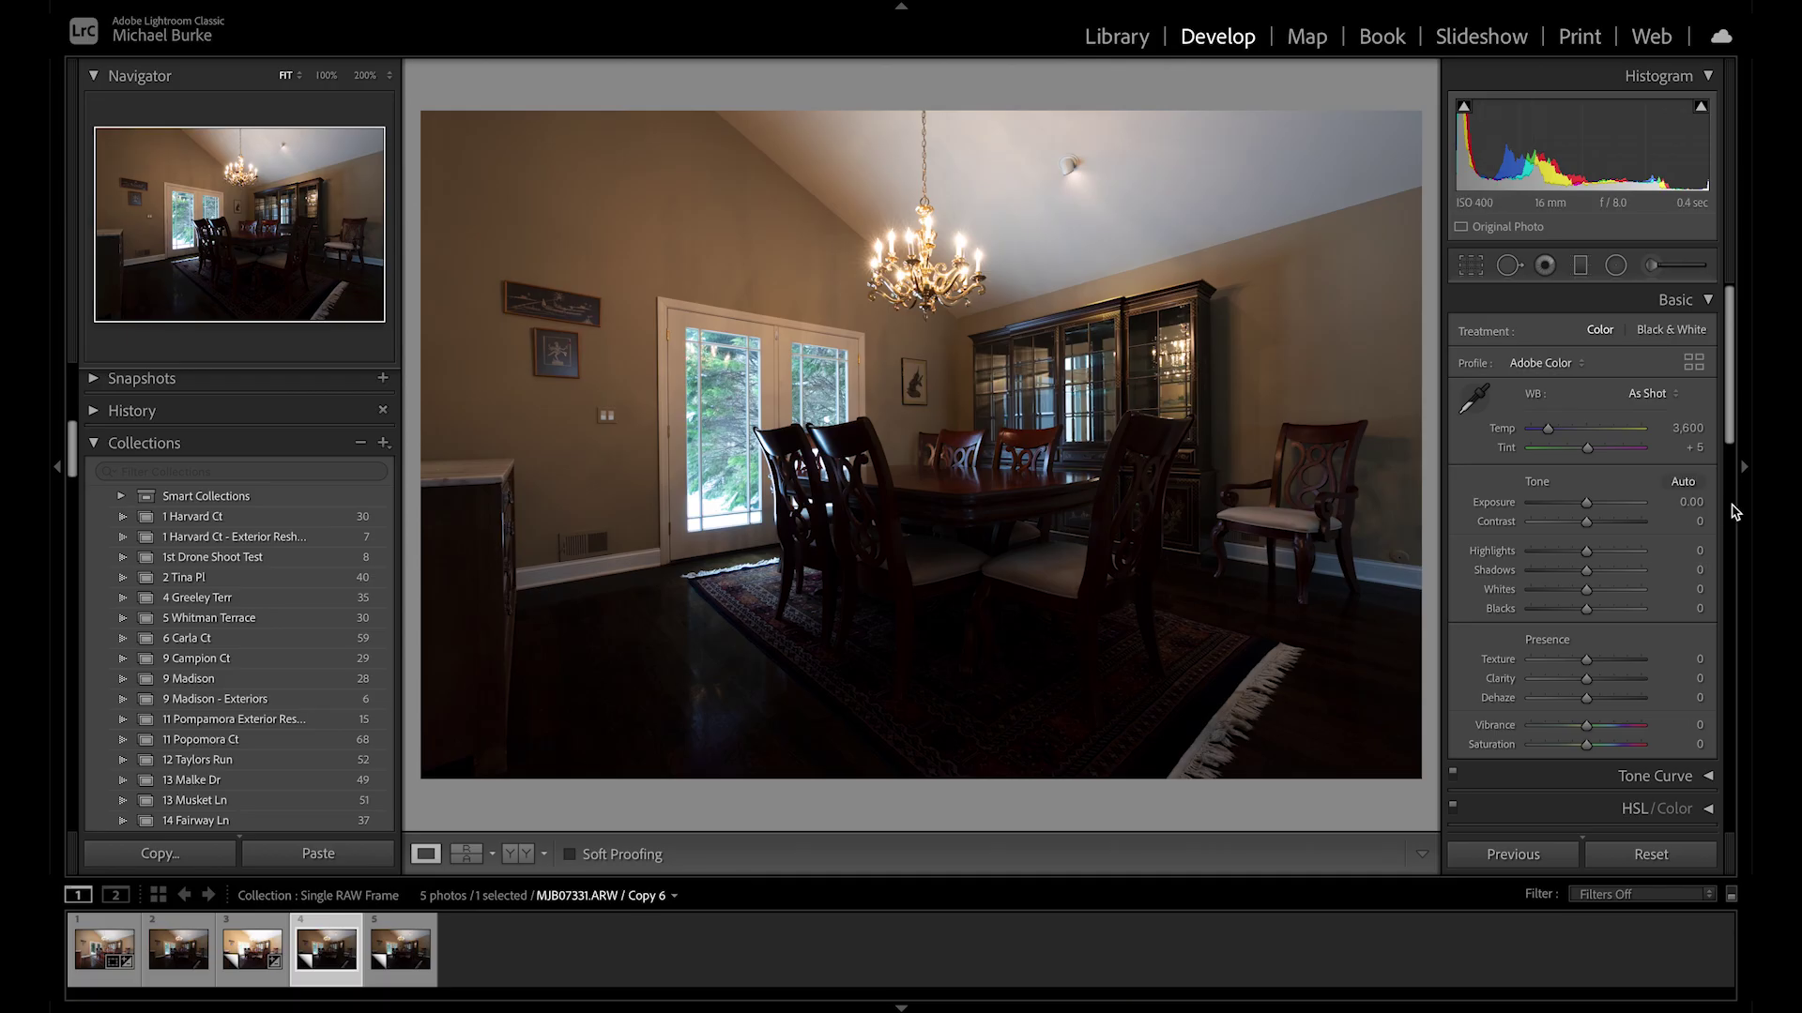
Set the second virtual copy's exposure to +4.00 and the third copy's exposure to −2.00.
{"action": "left_click", "coordinate": [1688, 502]}
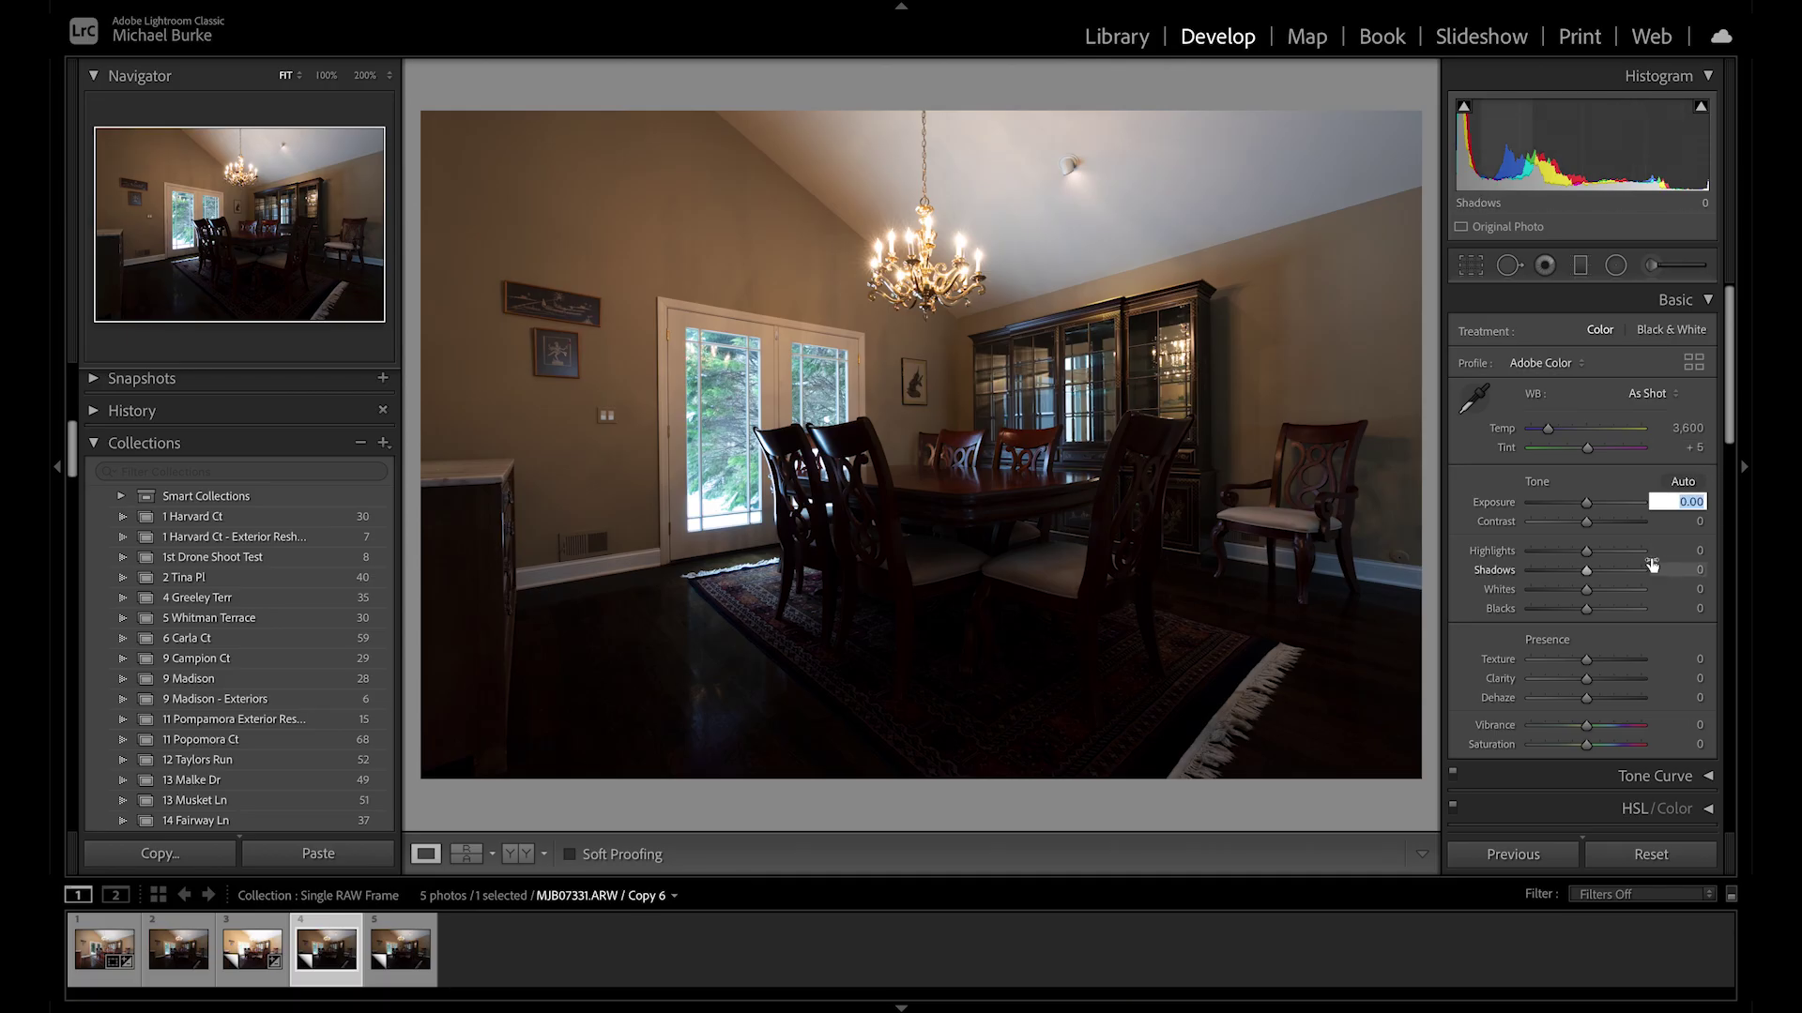
{"action": "type", "text": "4"}
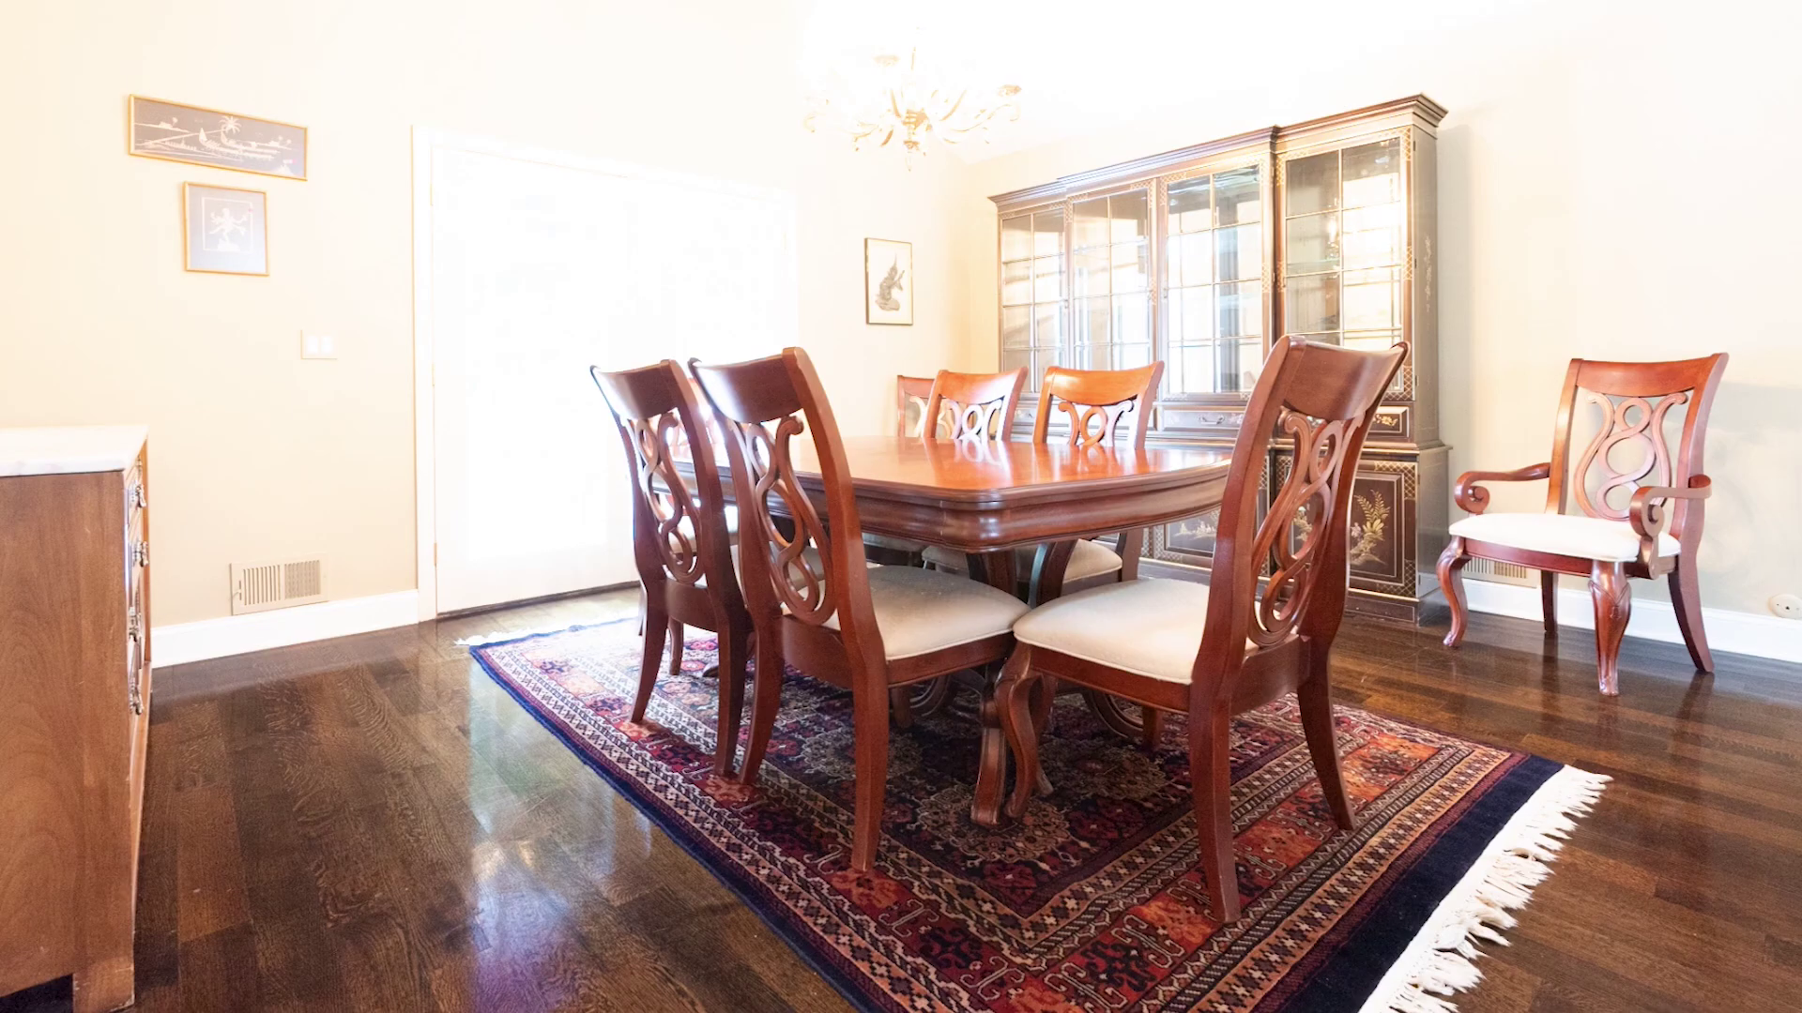
{"action": "key", "text": "backslash"}
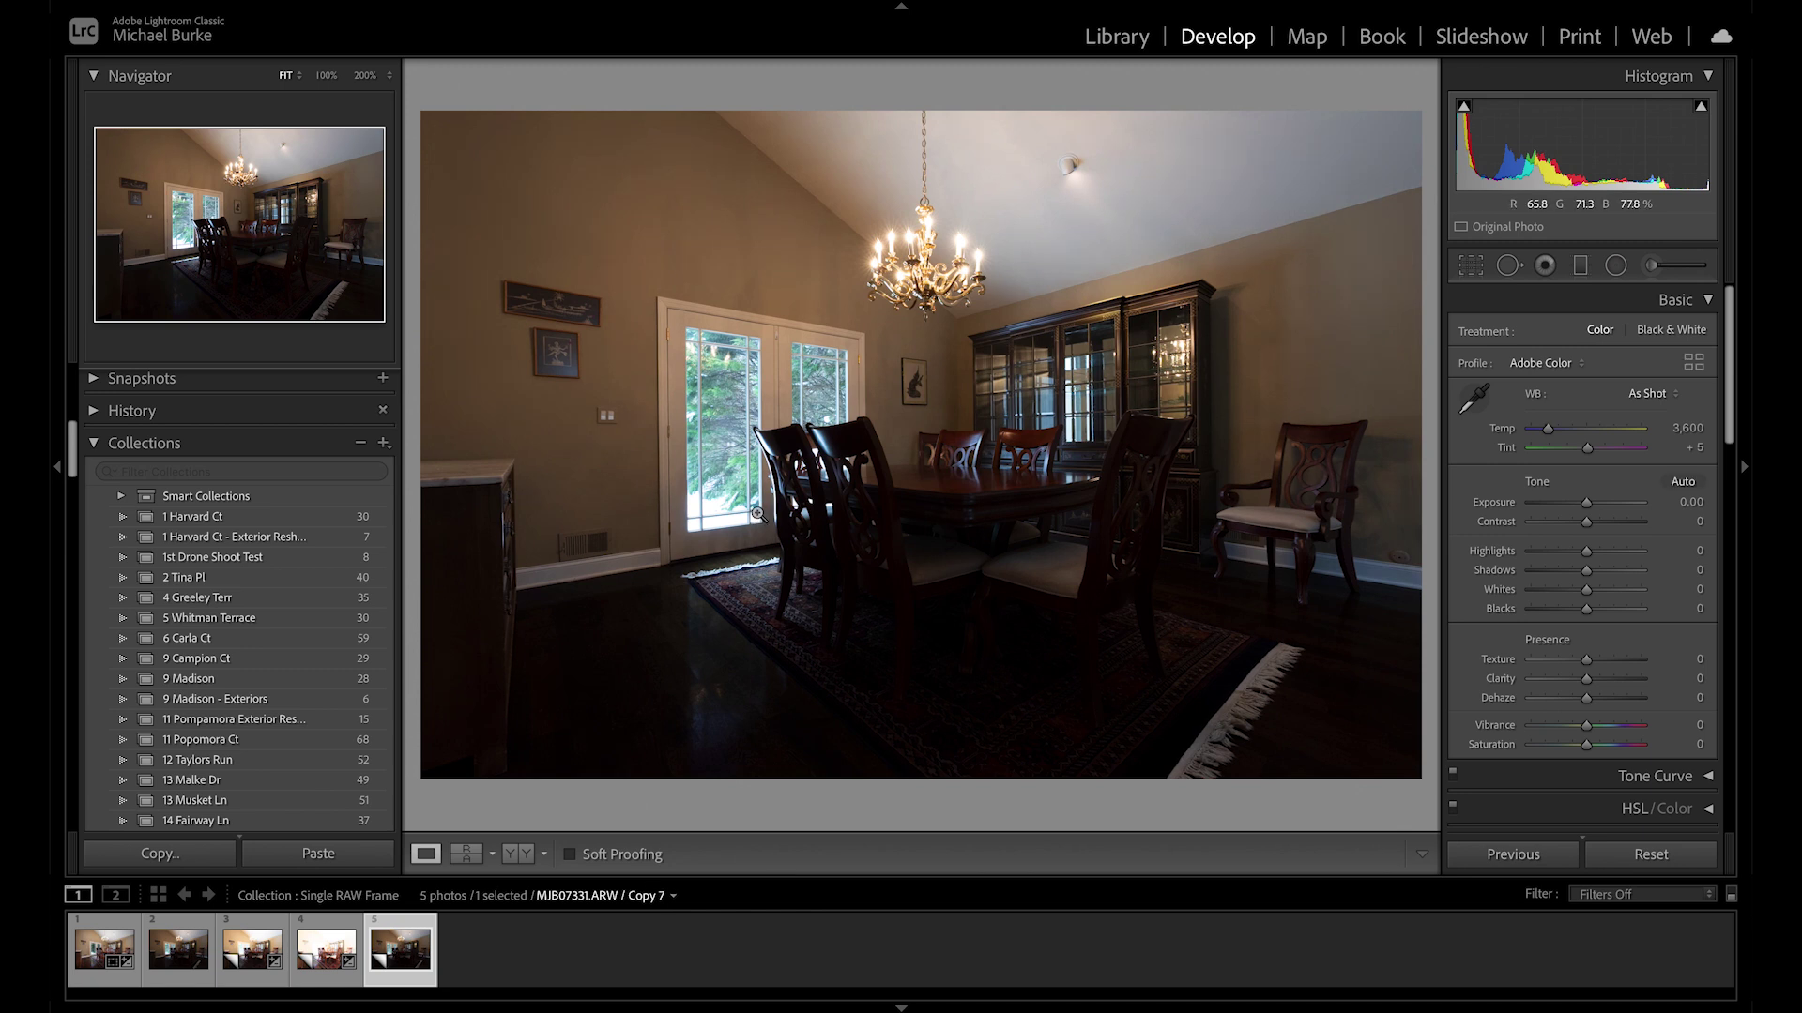
{"action": "left_click", "coordinate": [1689, 509]}
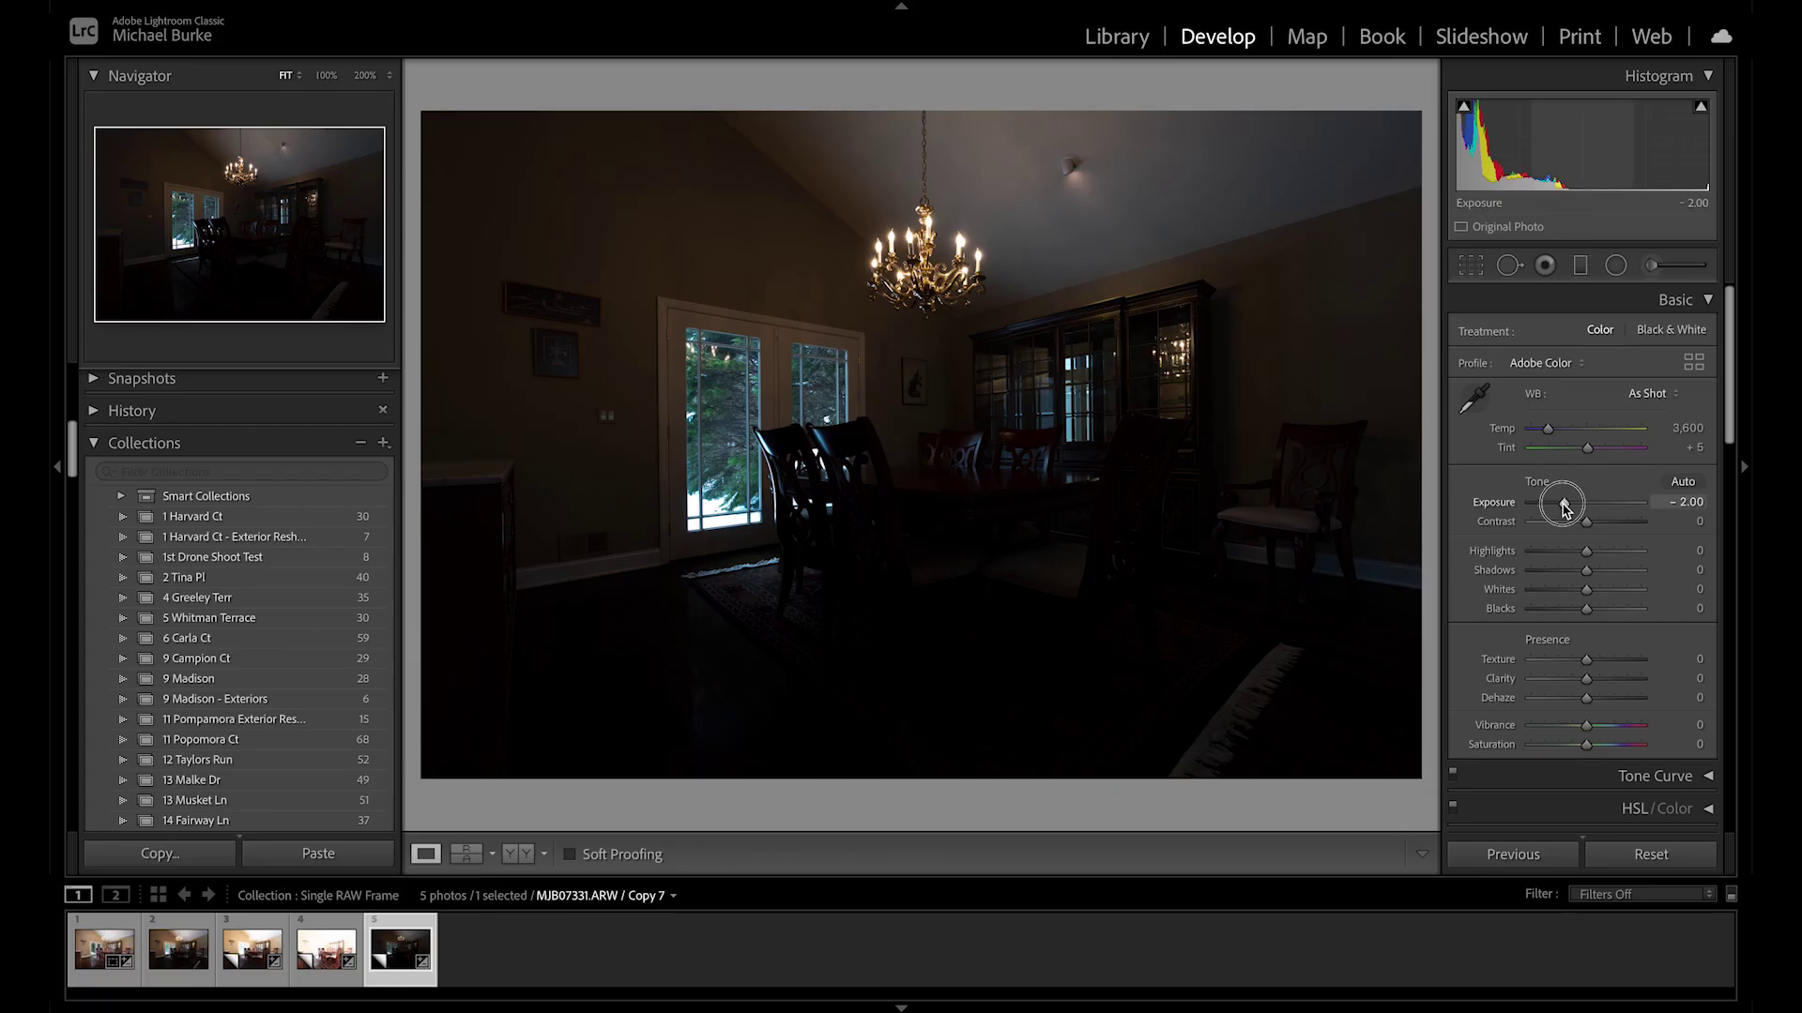
{"action": "left_click_drag", "start_coordinate": [1563, 507], "coordinate": [1566, 507]}
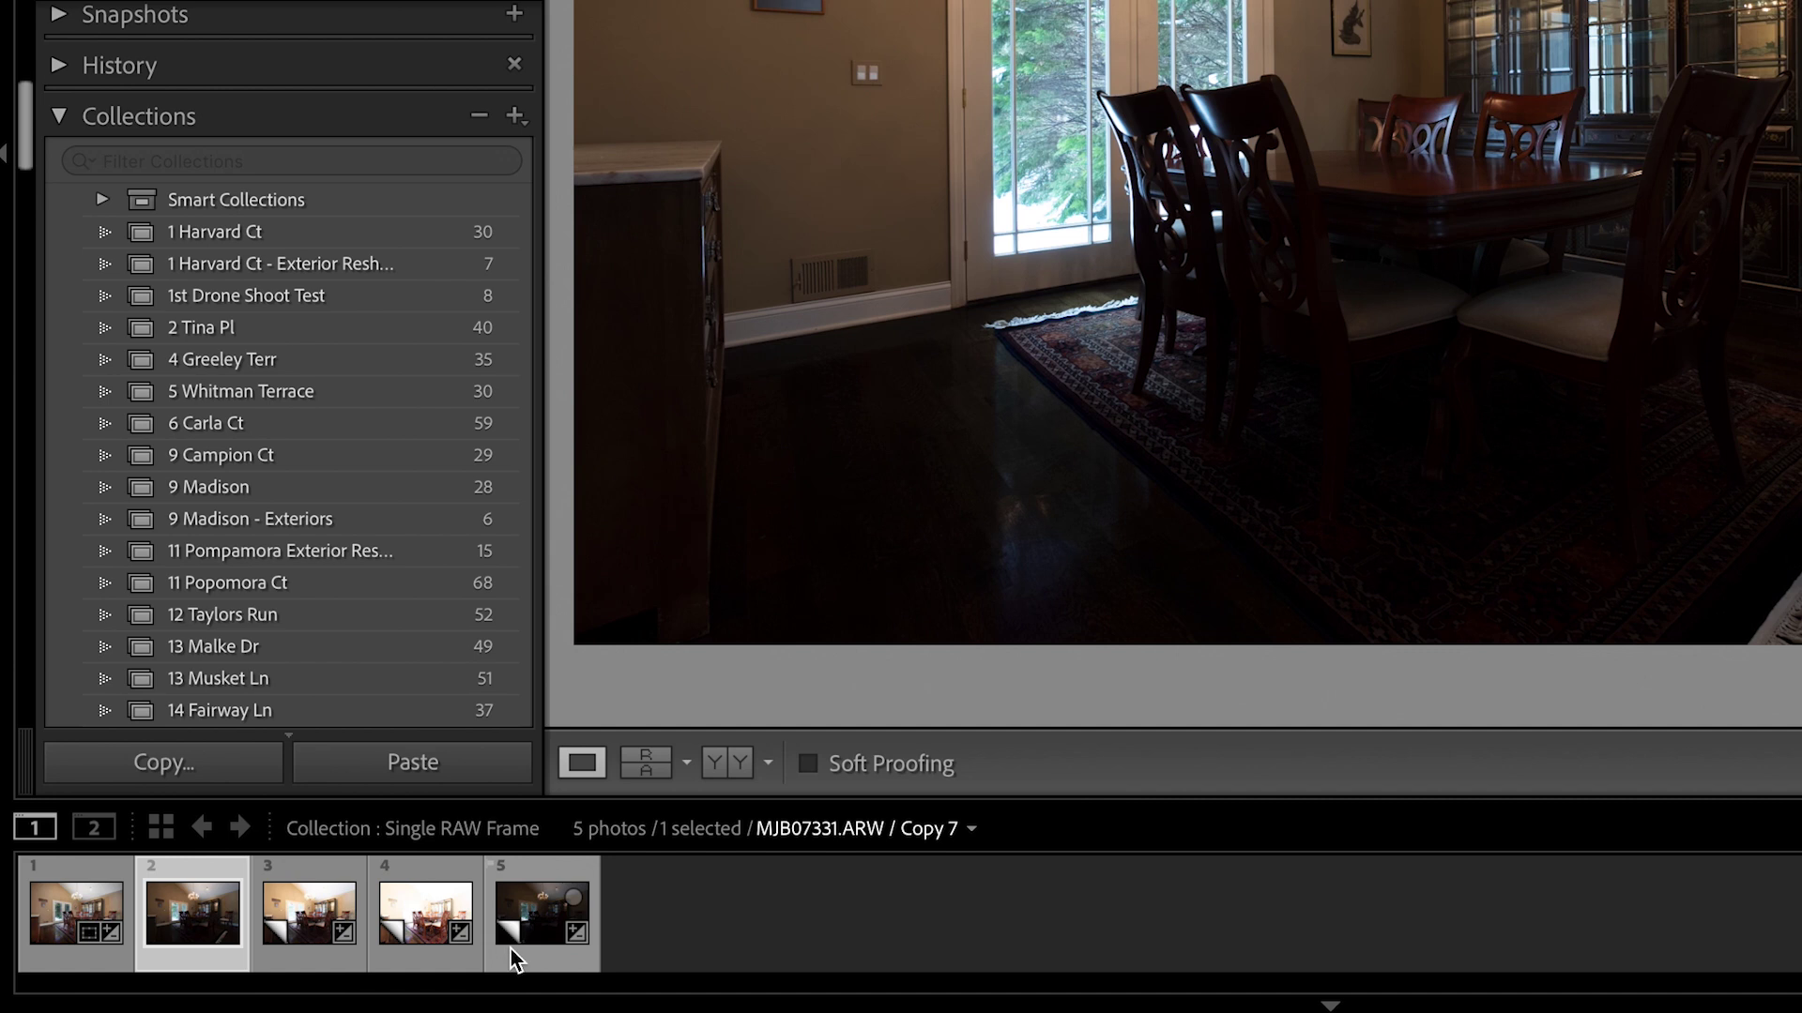
Open the original RAW photo and its three virtual copies together as layers in Photoshop.
{"action": "left_click", "coordinate": [392, 961]}
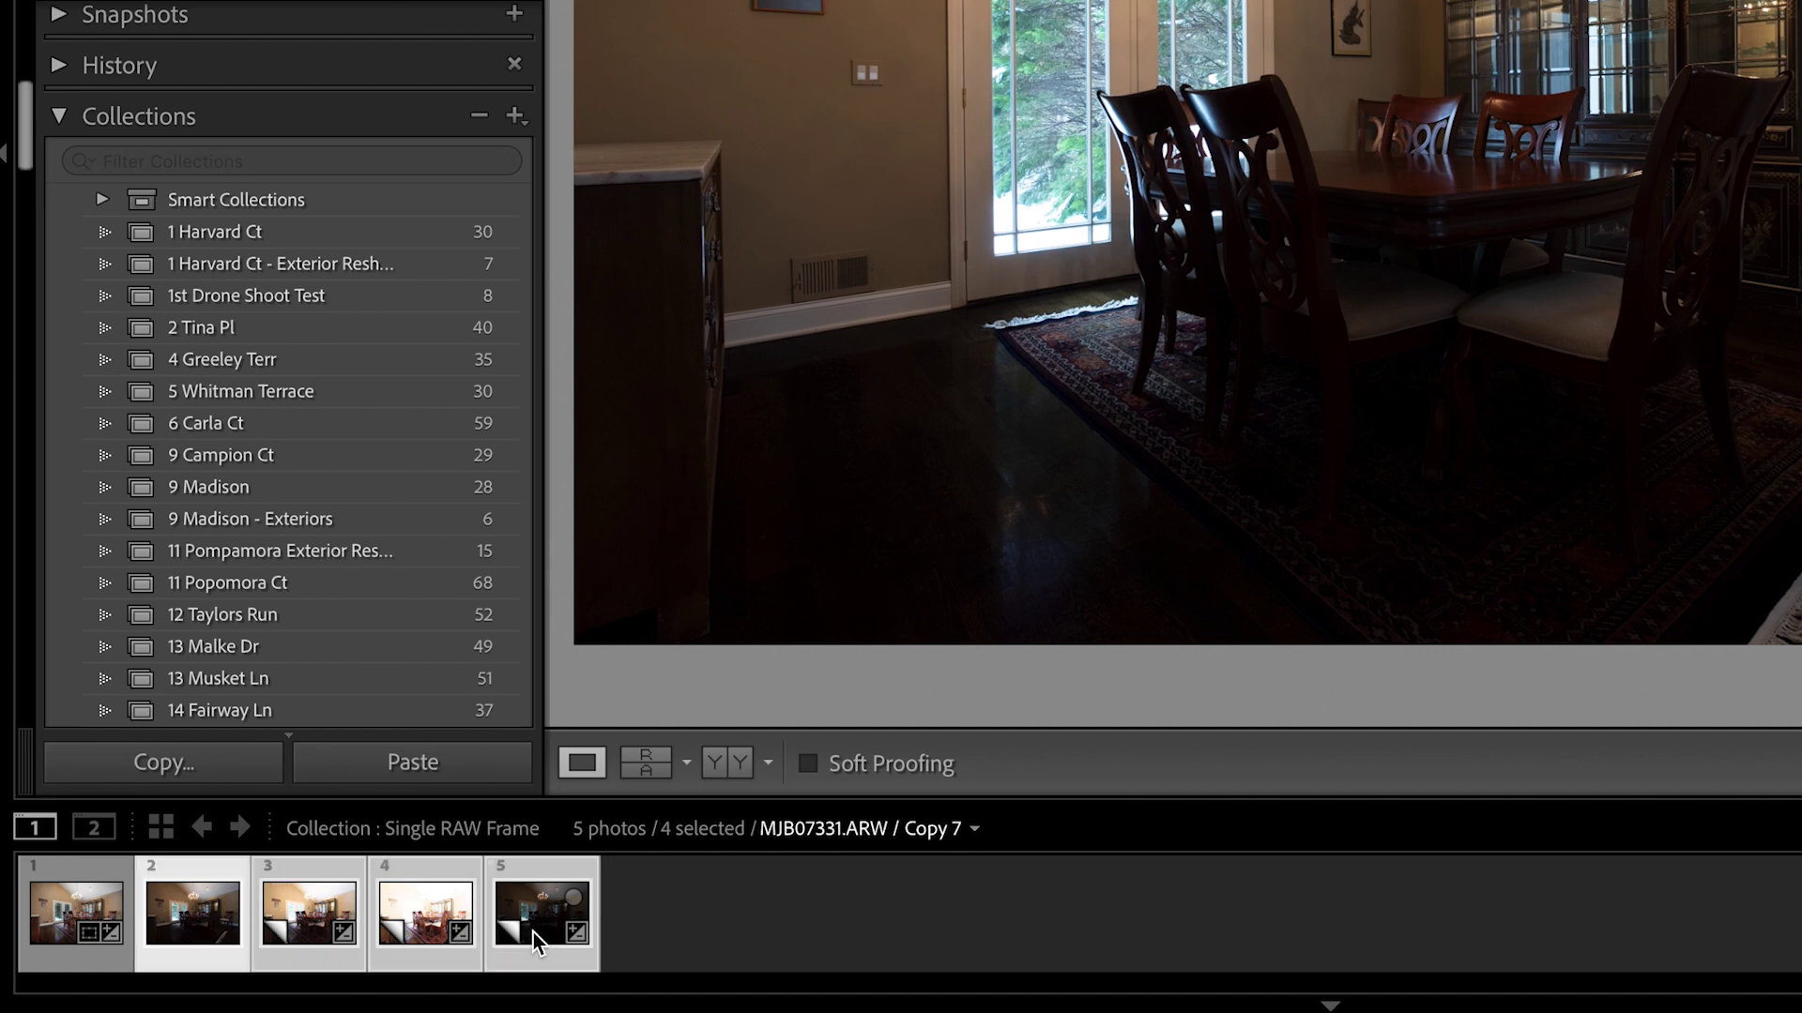
{"action": "right_click", "coordinate": [194, 915]}
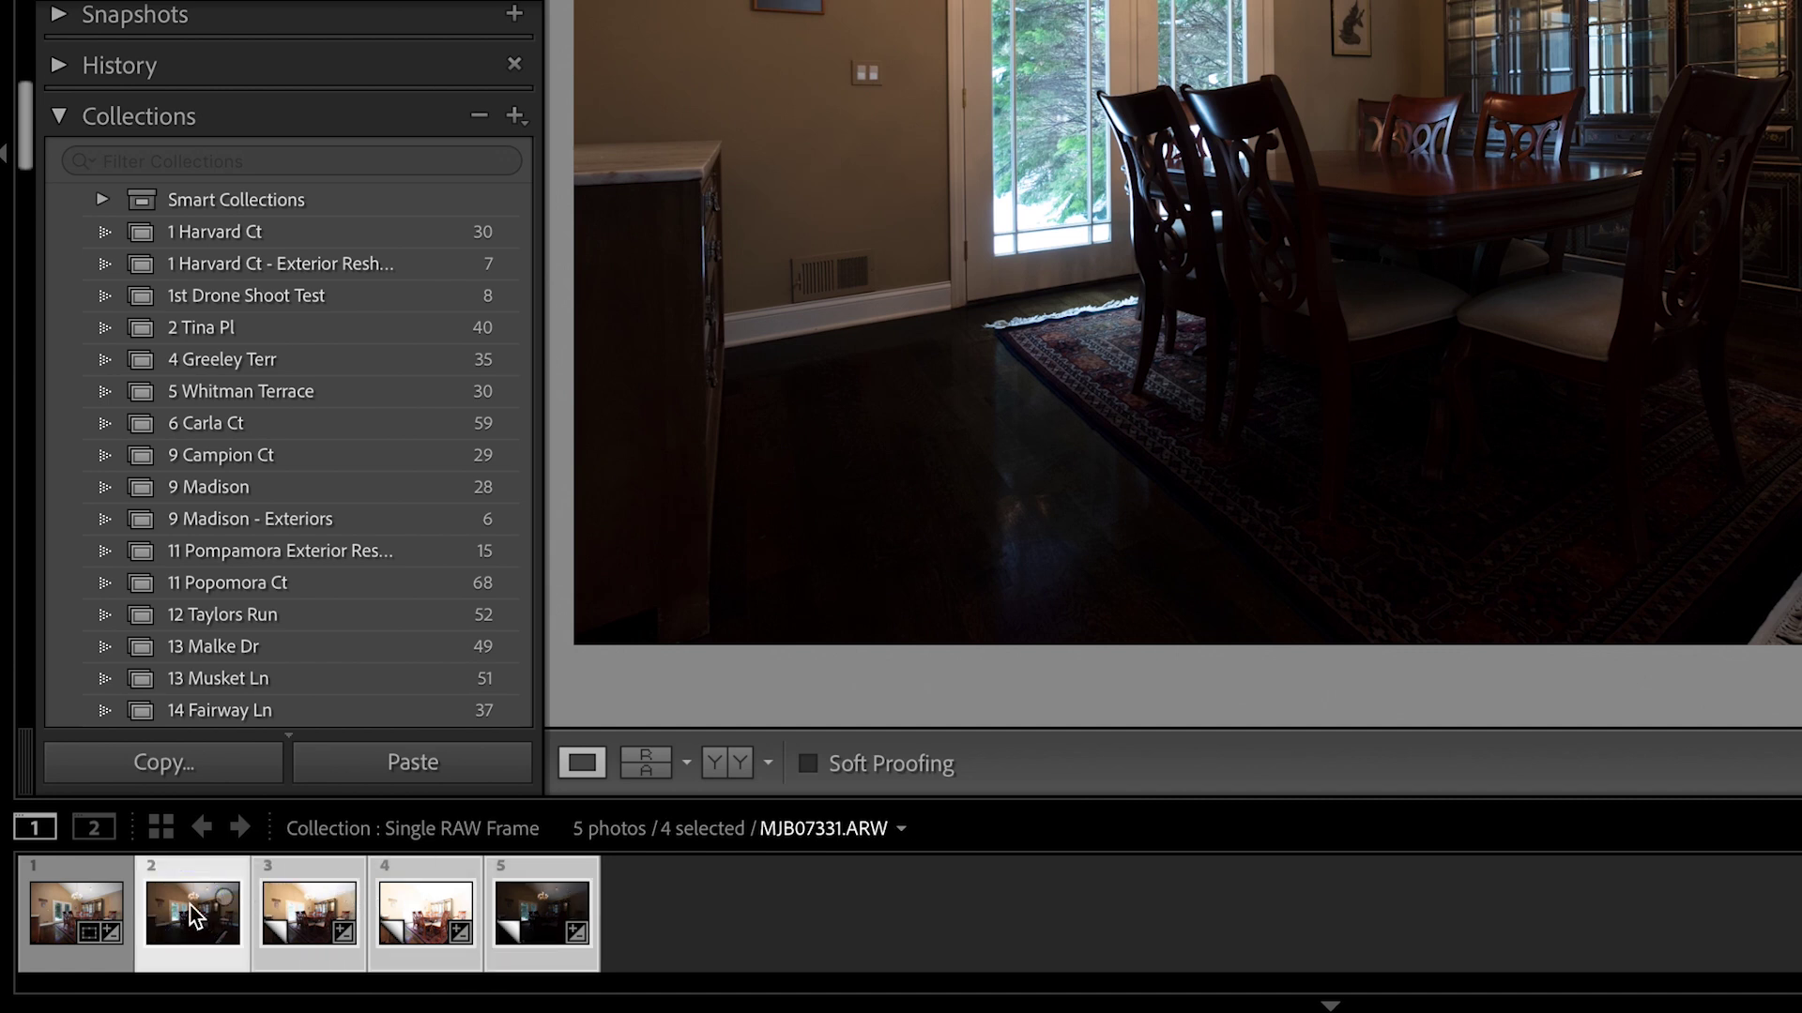
{"action": "mouse_move", "coordinate": [433, 273]}
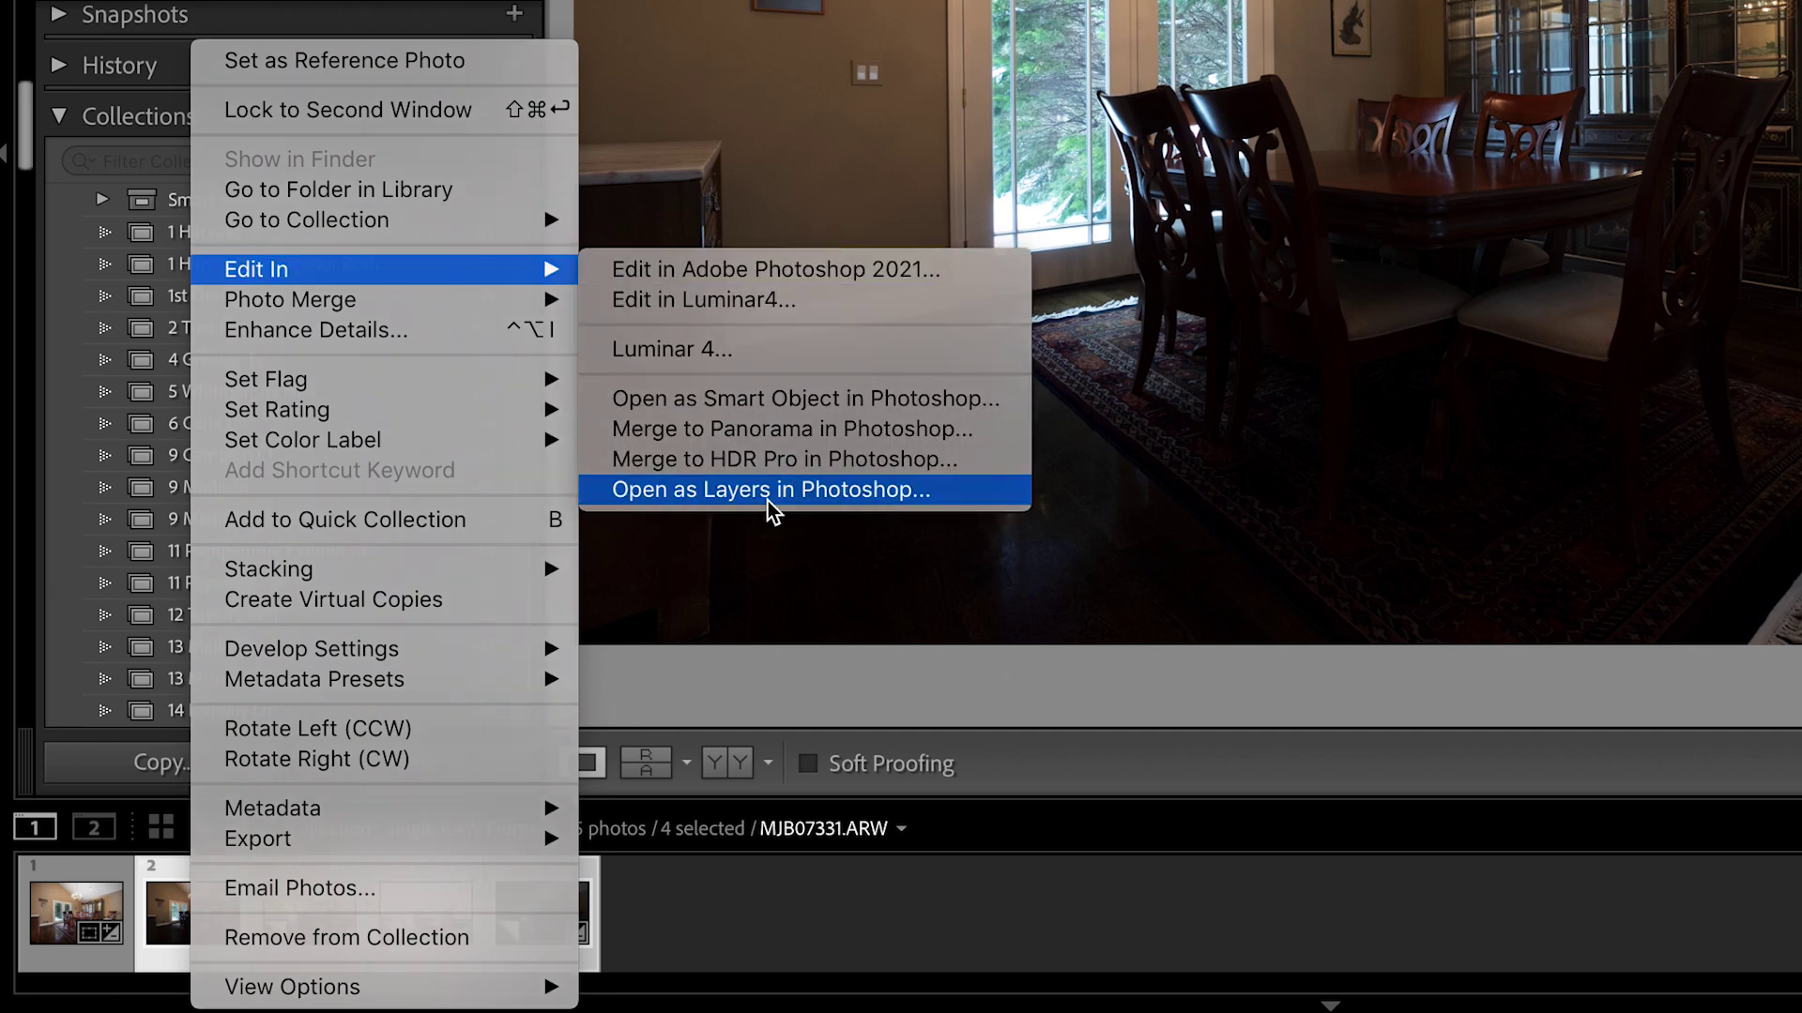
{"action": "left_click", "coordinate": [767, 505]}
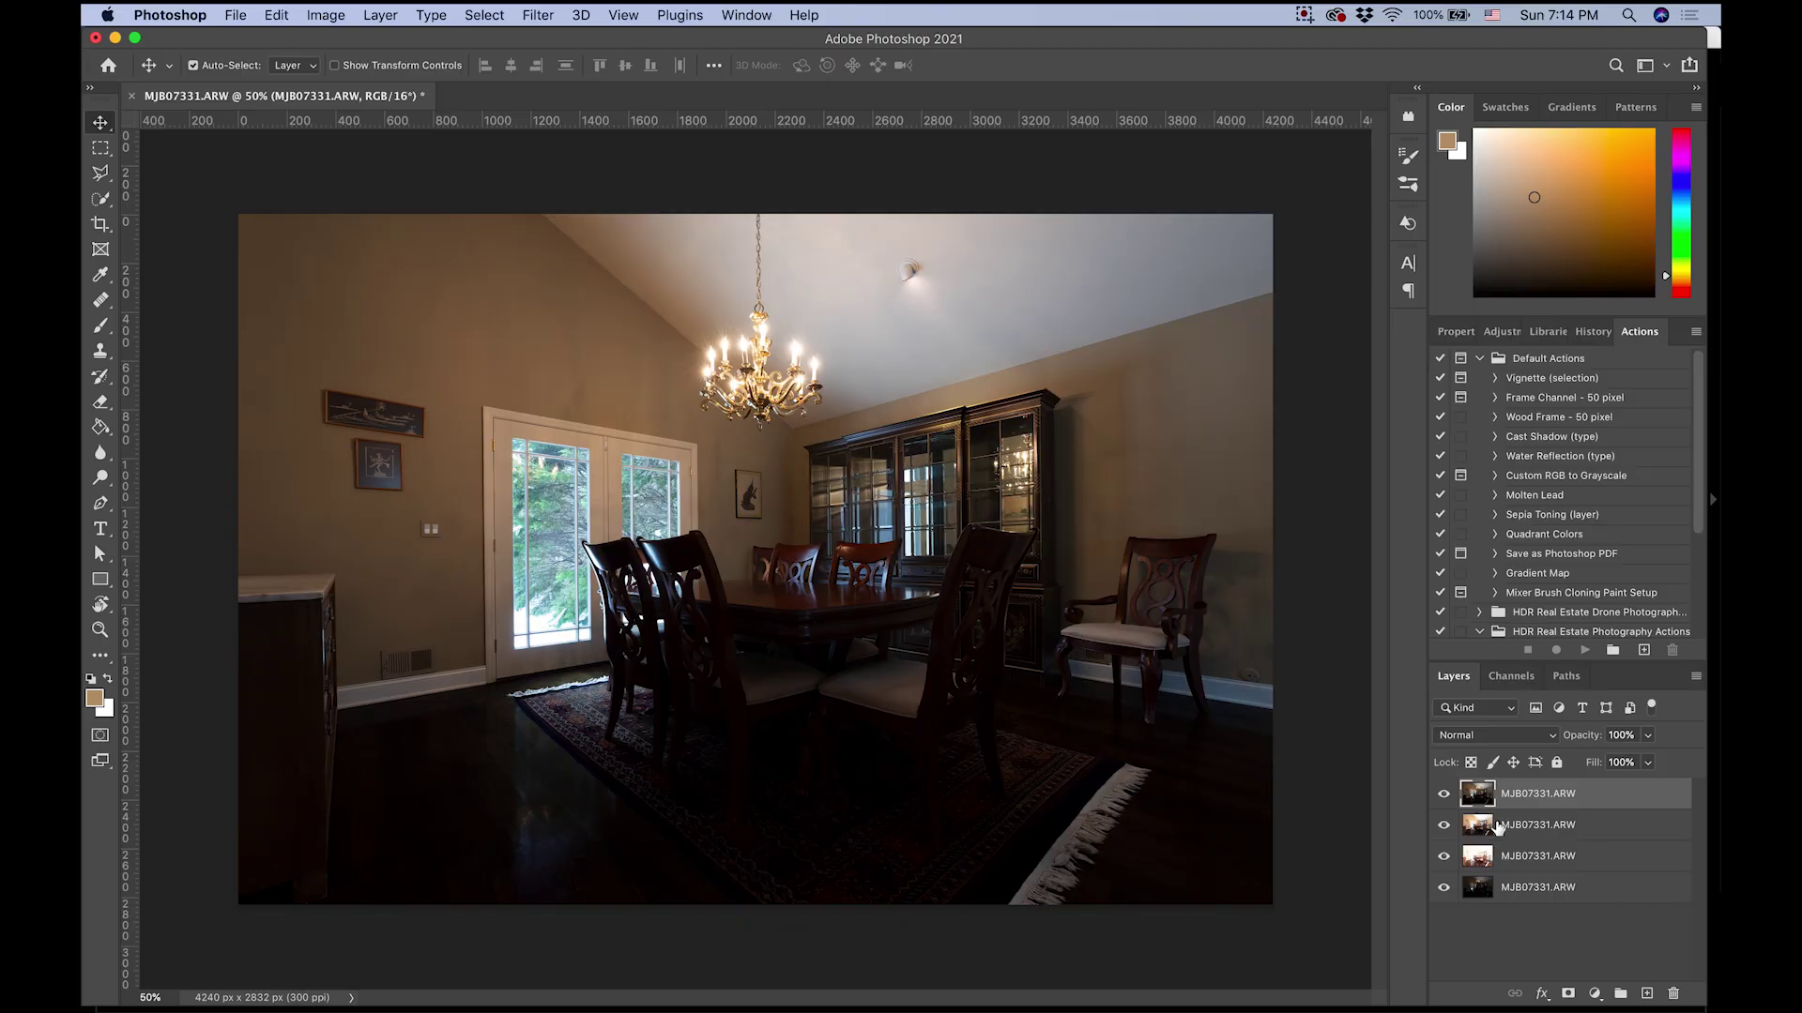
Move the +2 exposure layer to the top of the layer stack and run the Auto Align Layers action.
{"action": "left_click", "coordinate": [1497, 825]}
{"action": "left_click_drag", "start_coordinate": [1480, 833], "coordinate": [1481, 785]}
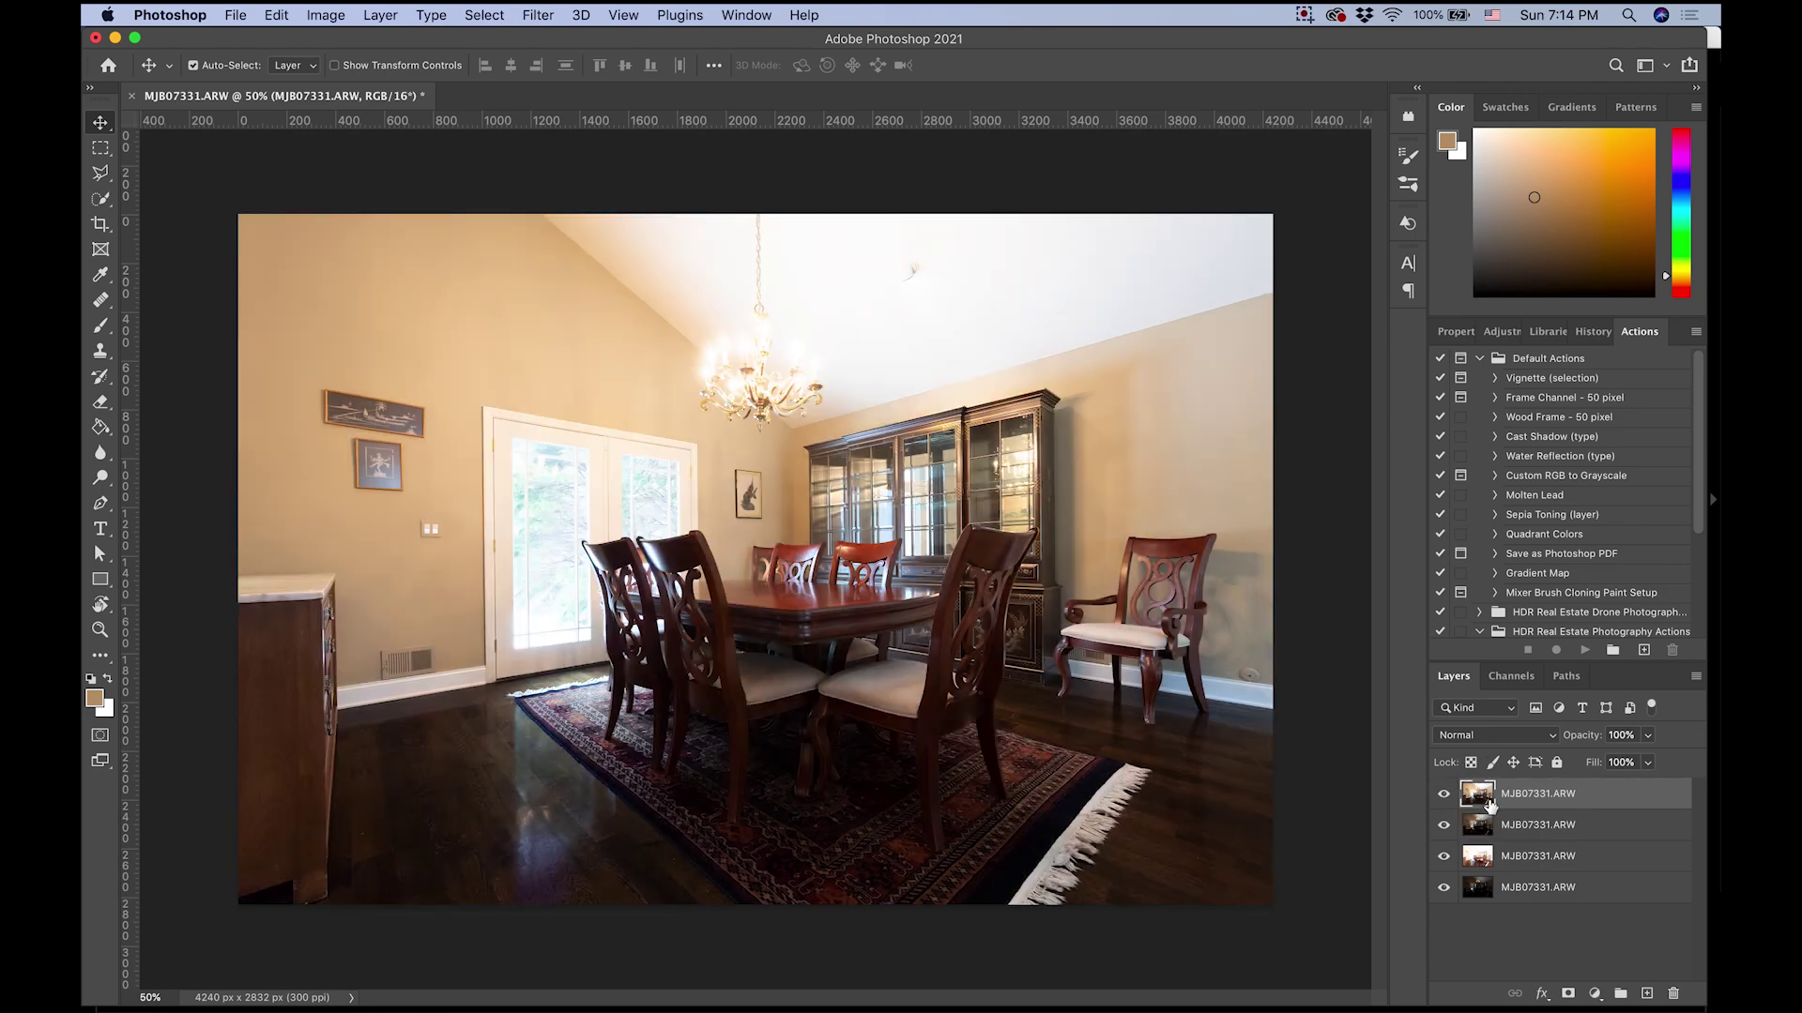
{"action": "scroll", "coordinate": [1554, 591], "scroll_direction": "down", "scroll_amount": 4}
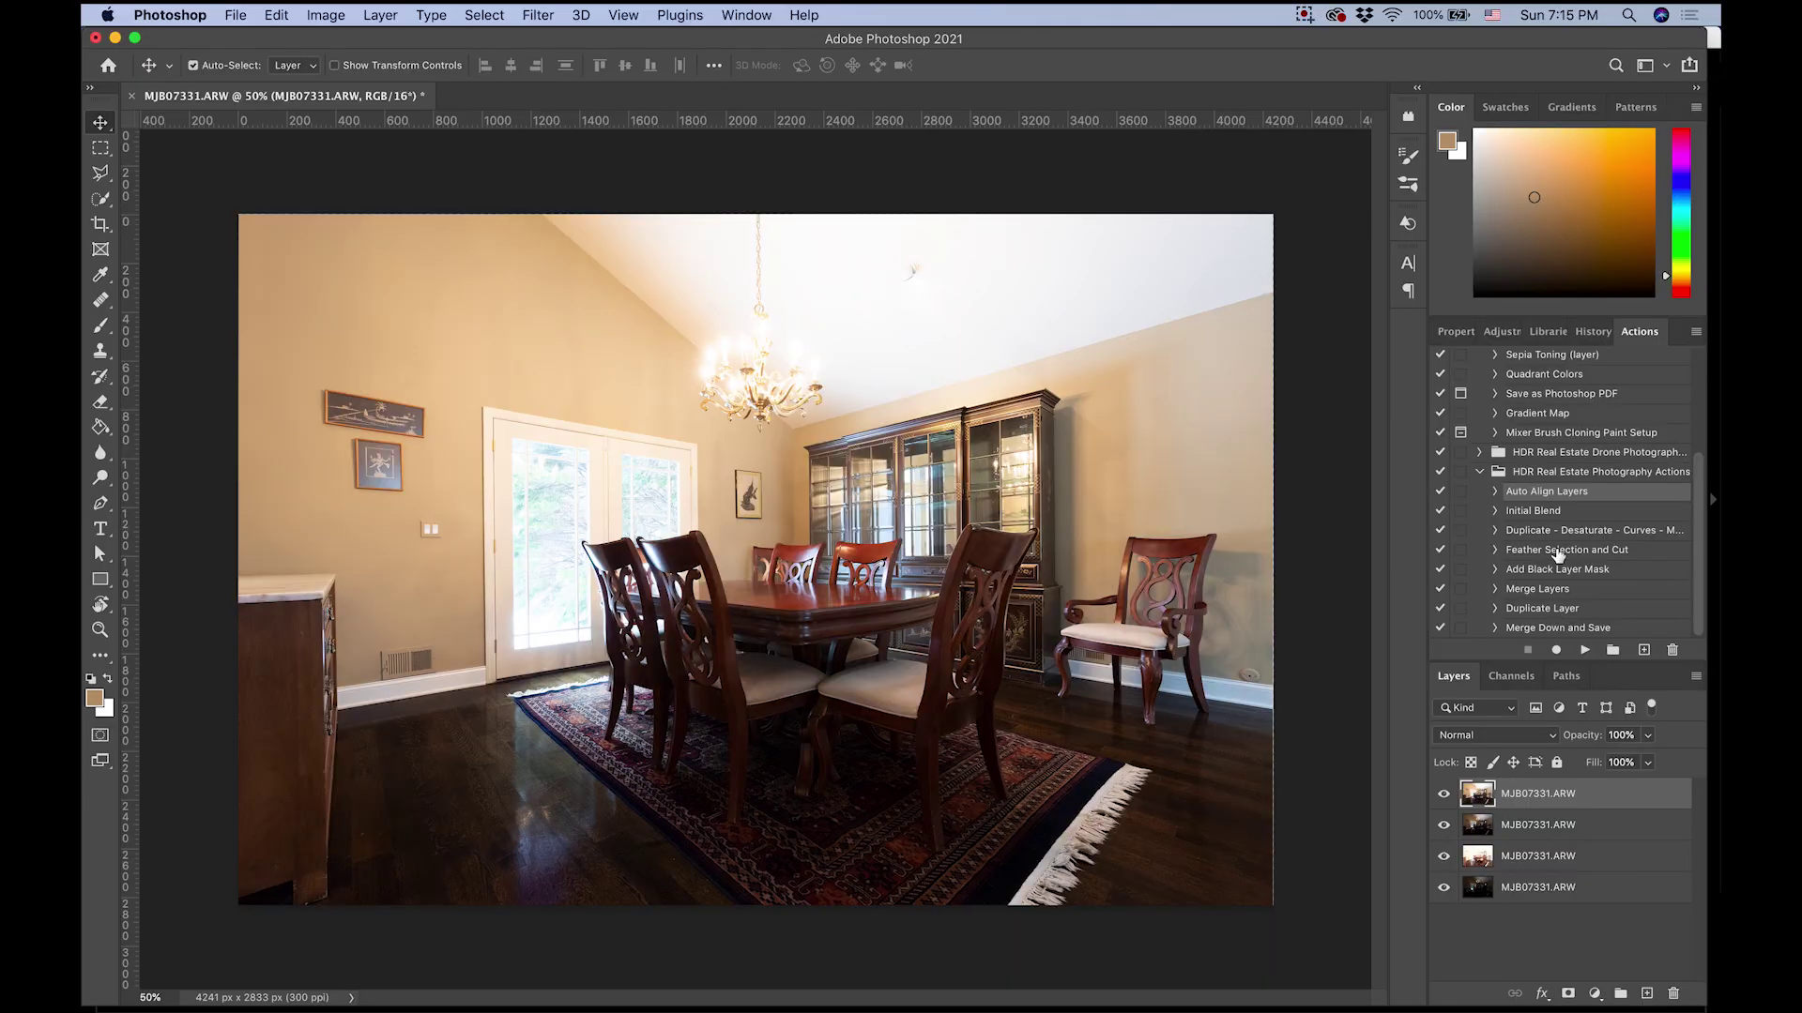
Run the Initial Blend action on the top layer and compare the image with that layer hidden and shown.
{"action": "left_click", "coordinate": [1526, 514]}
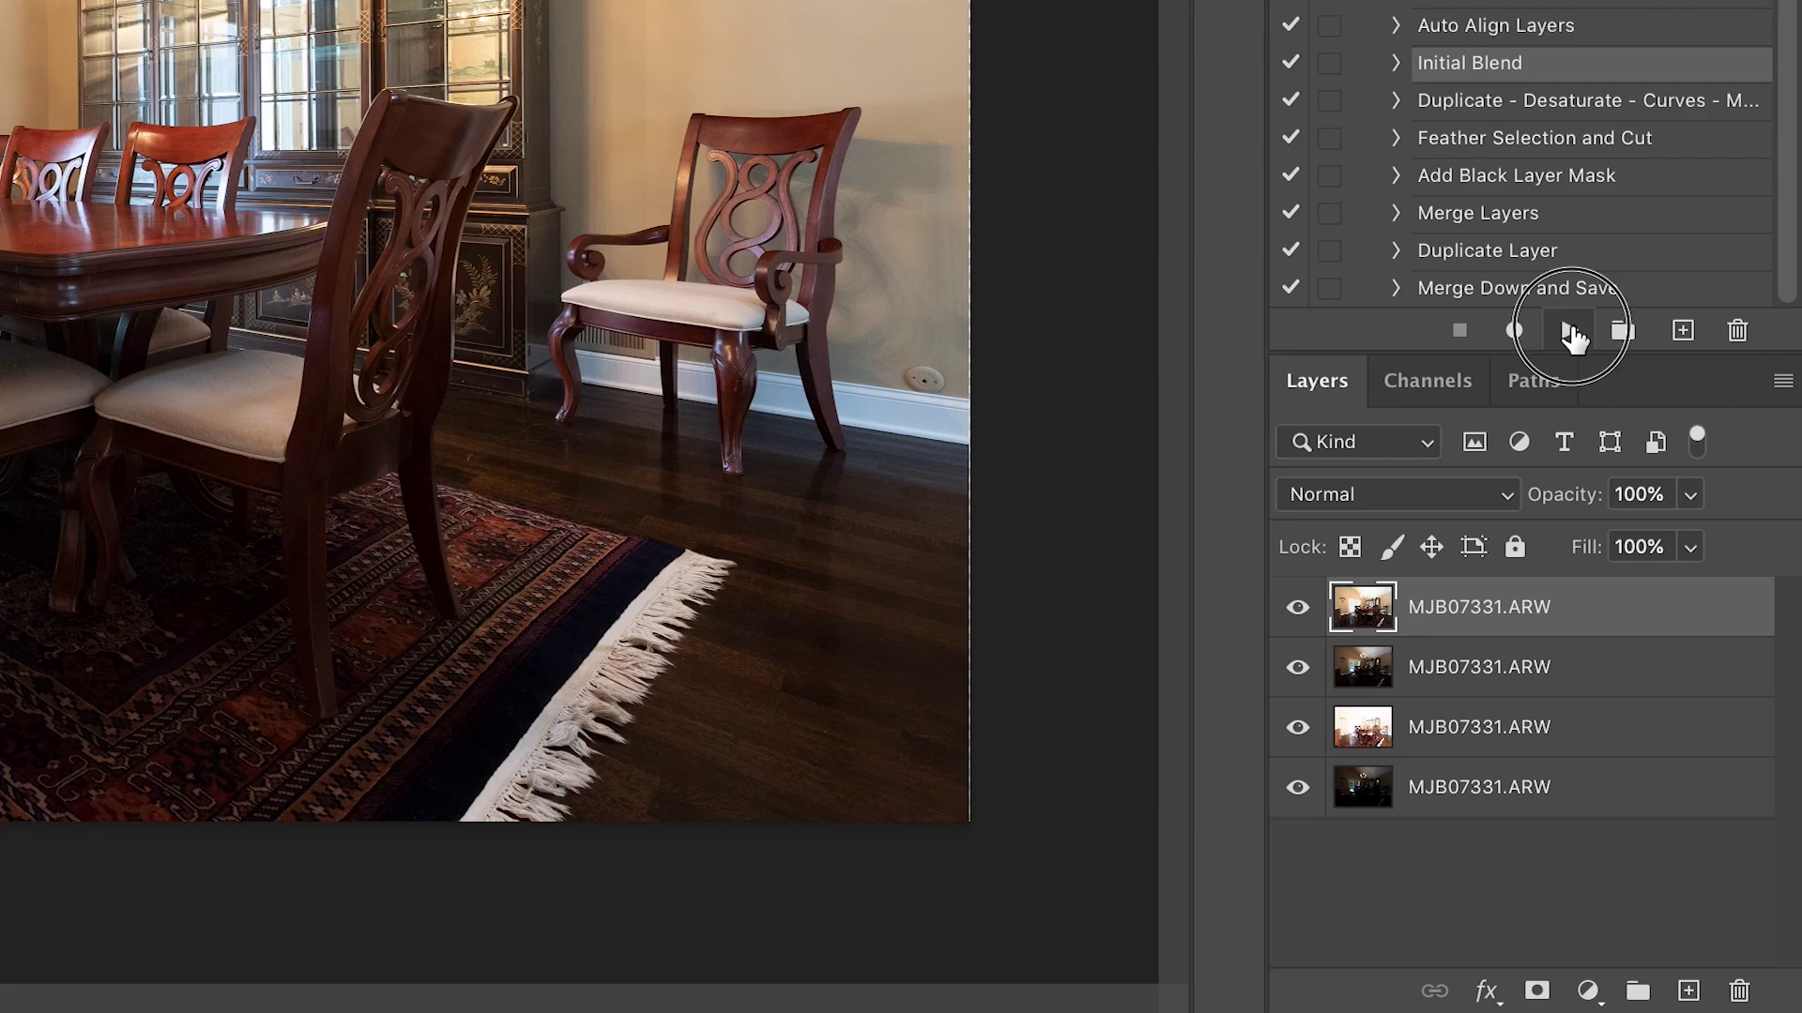
{"action": "left_click", "coordinate": [1586, 650]}
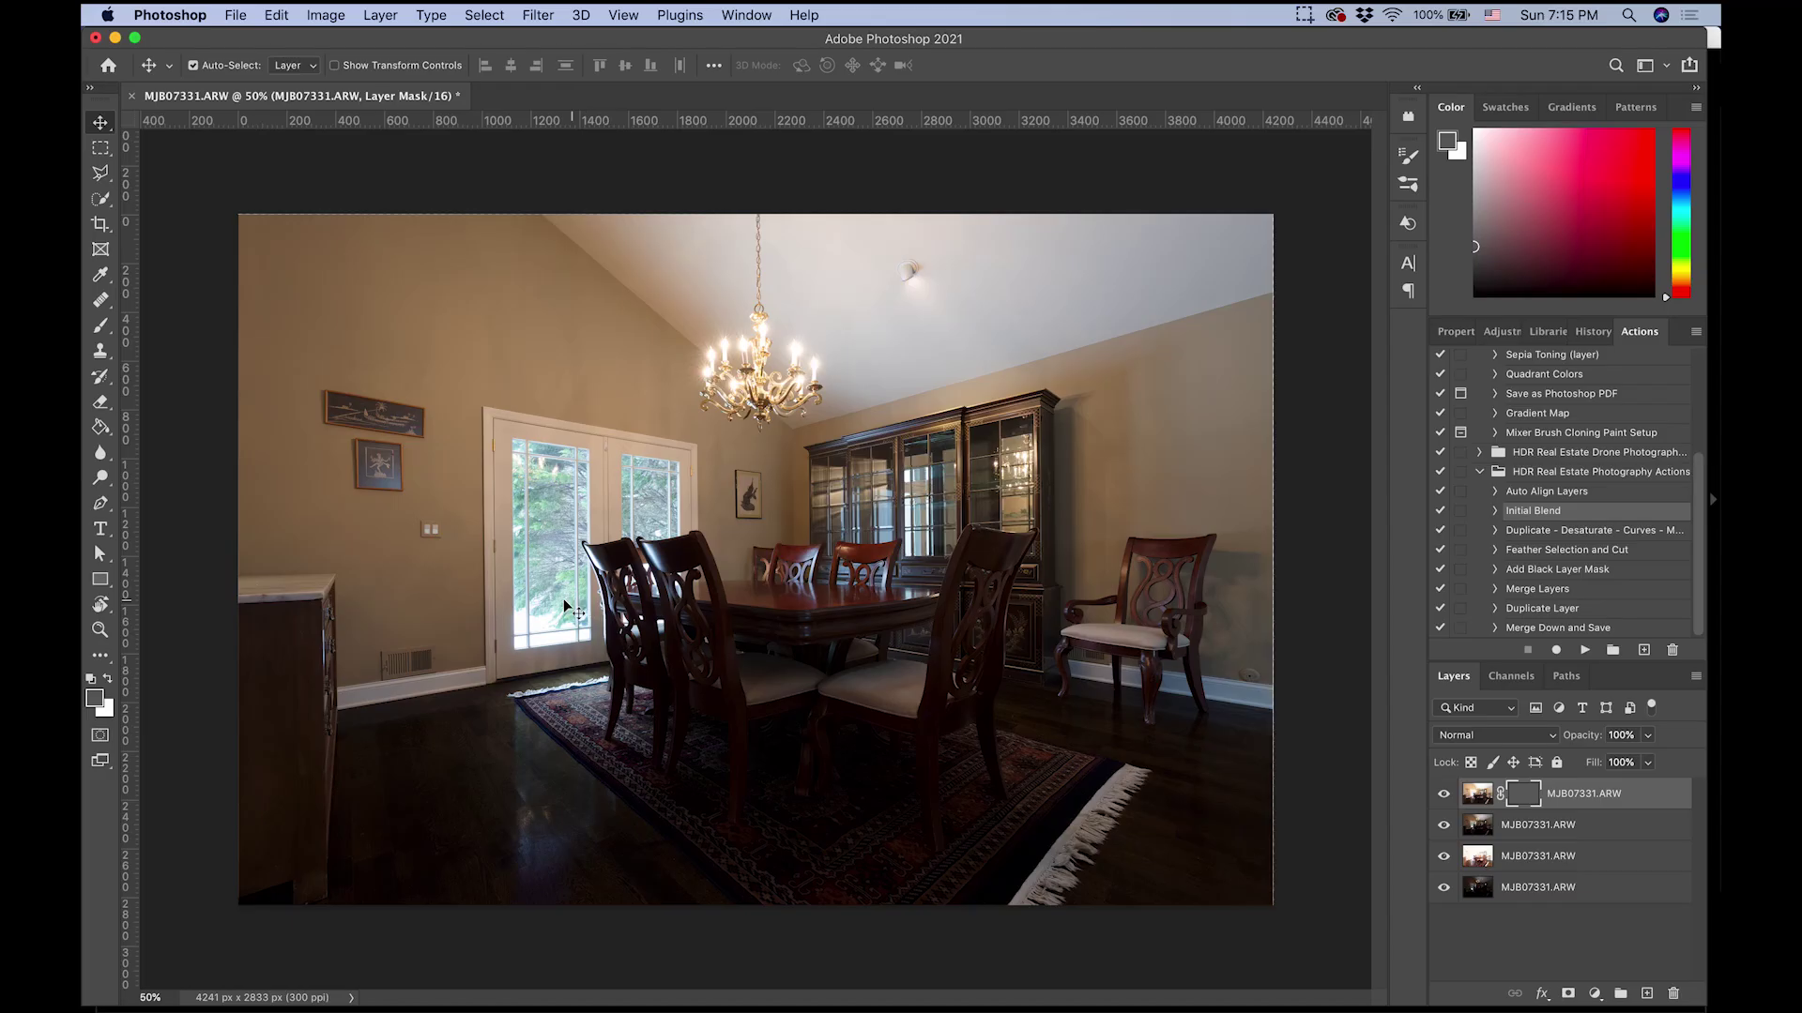
{"action": "left_click", "coordinate": [1444, 796]}
{"action": "left_click", "coordinate": [1443, 796]}
{"action": "left_click", "coordinate": [1443, 796]}
{"action": "left_click", "coordinate": [1443, 795]}
Set up the Brush tool with a white foreground colour, 5% flow and a soft 1400-pixel tip.
{"action": "left_click", "coordinate": [108, 676]}
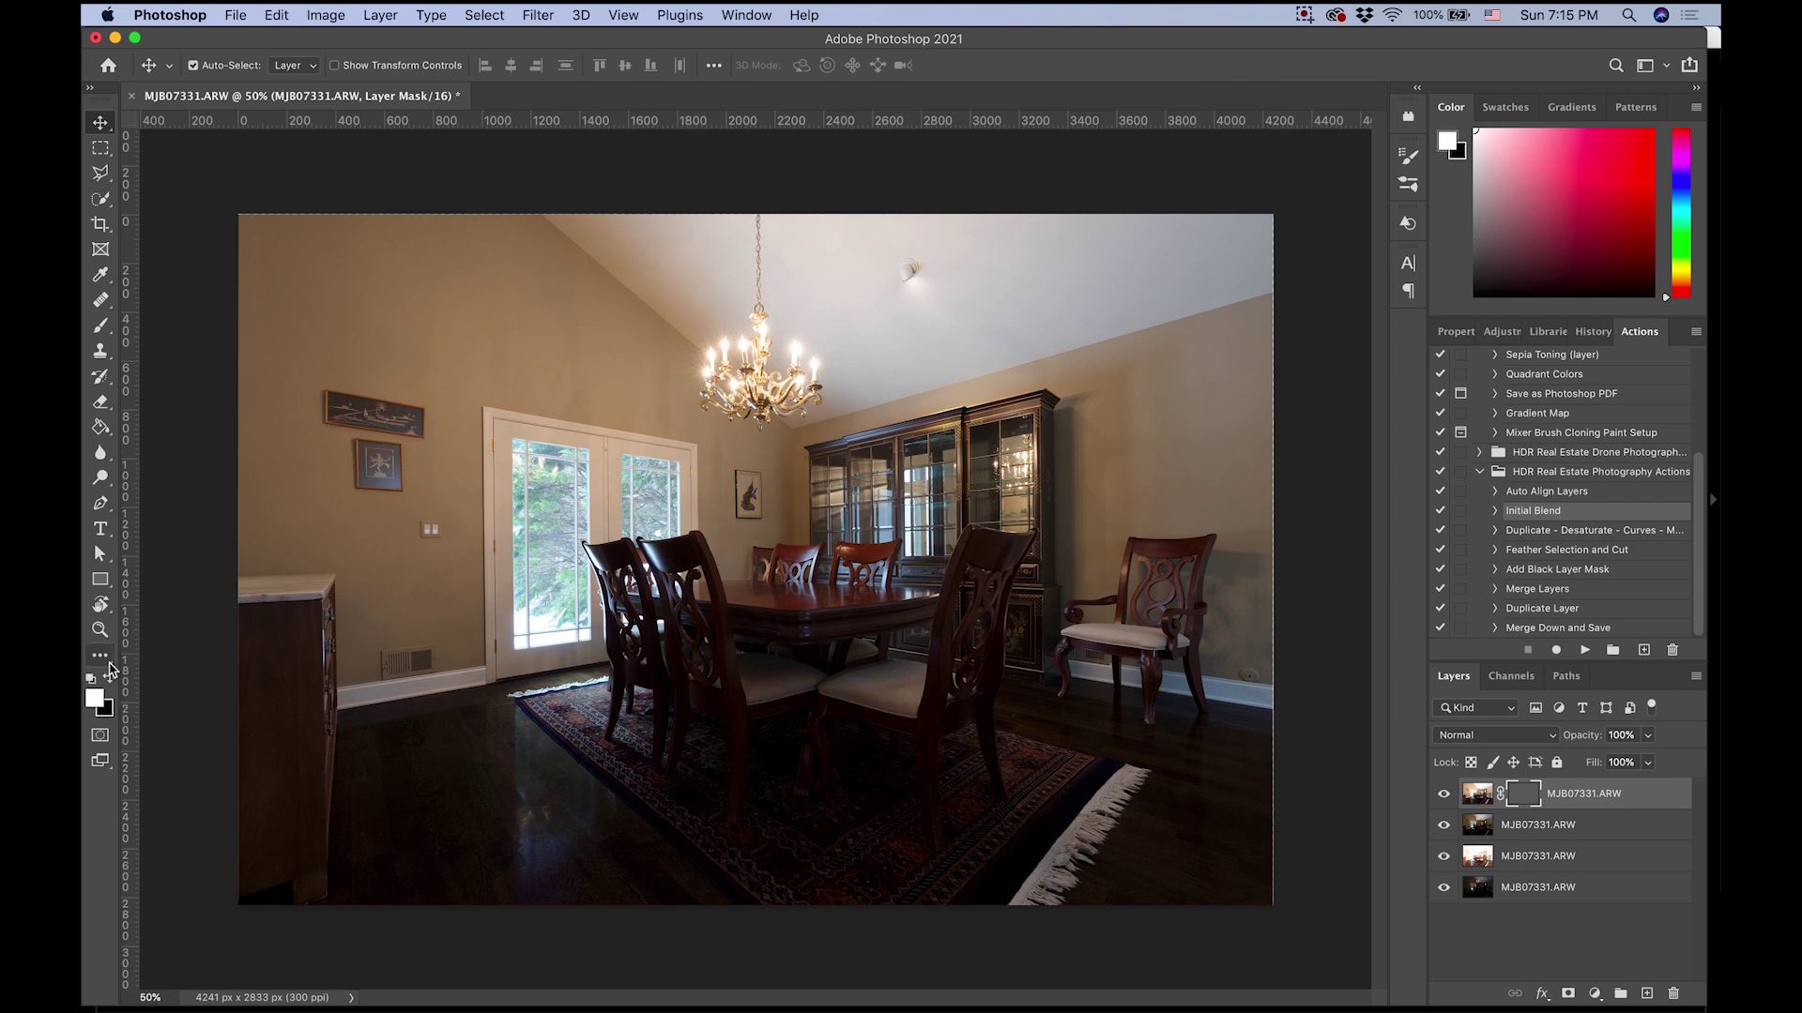
{"action": "left_click", "coordinate": [103, 327]}
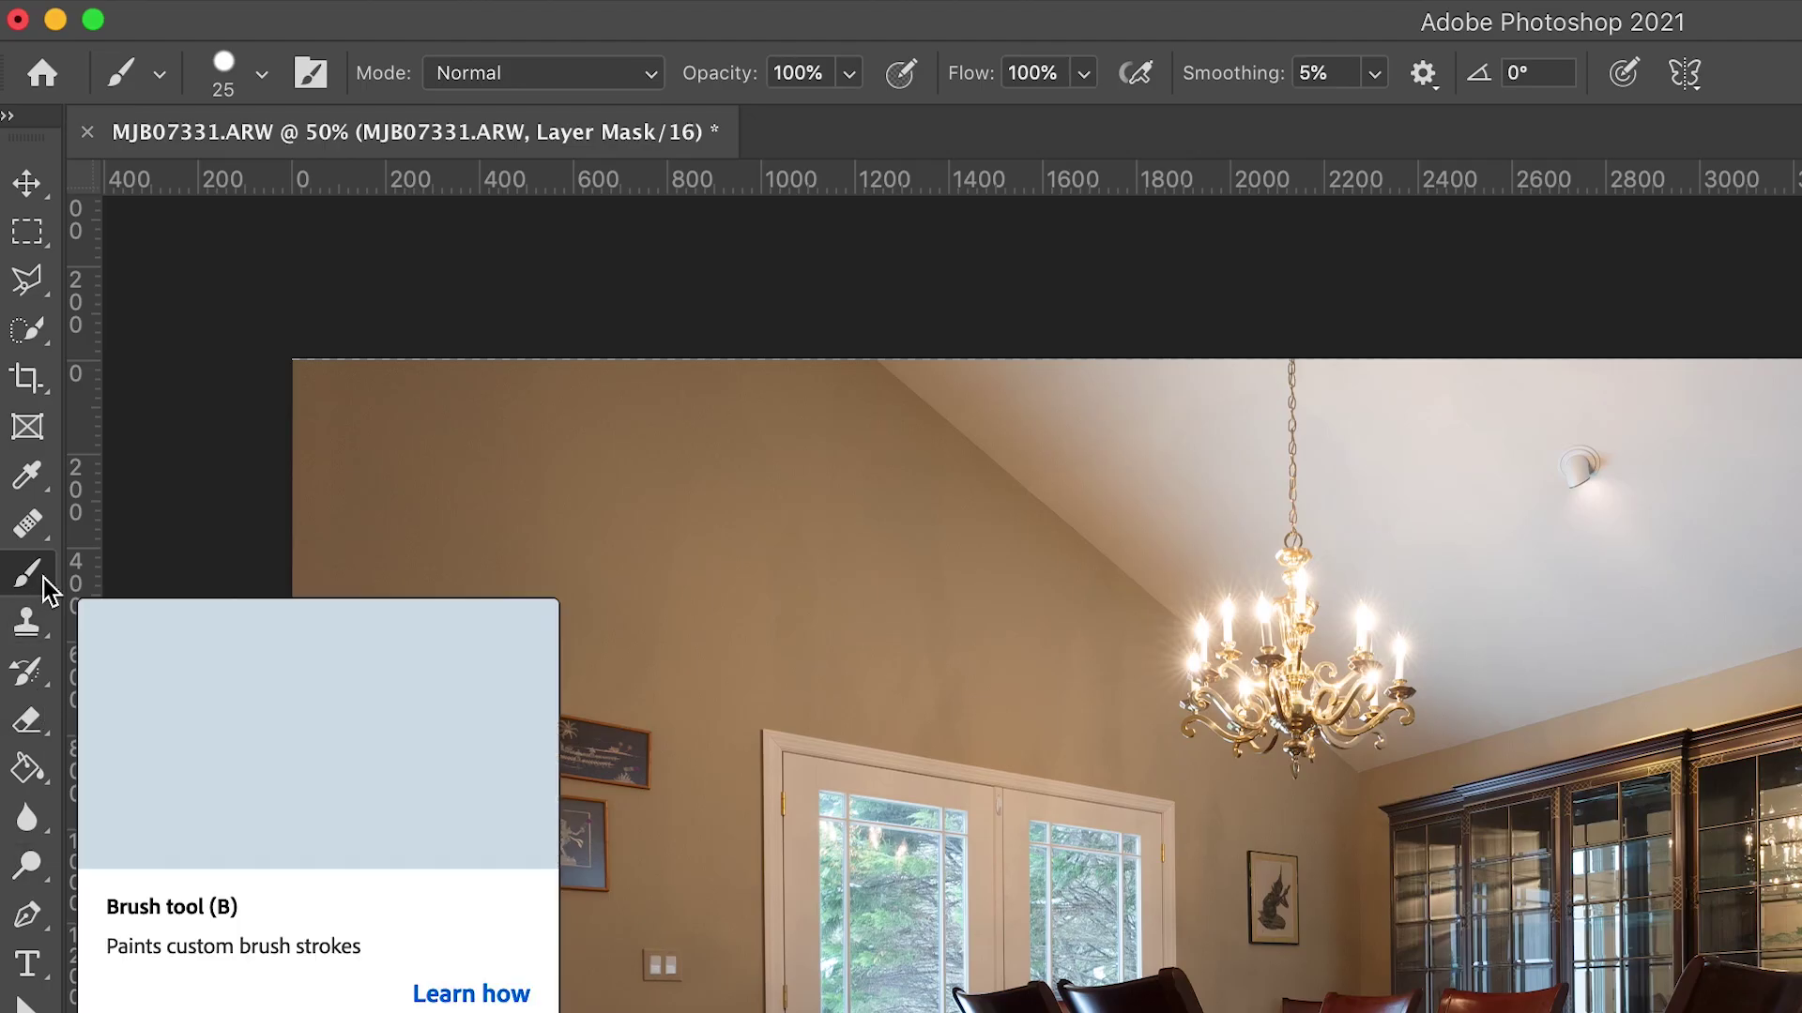
{"action": "left_click", "coordinate": [1085, 75]}
{"action": "left_click_drag", "start_coordinate": [926, 126], "coordinate": [923, 116]}
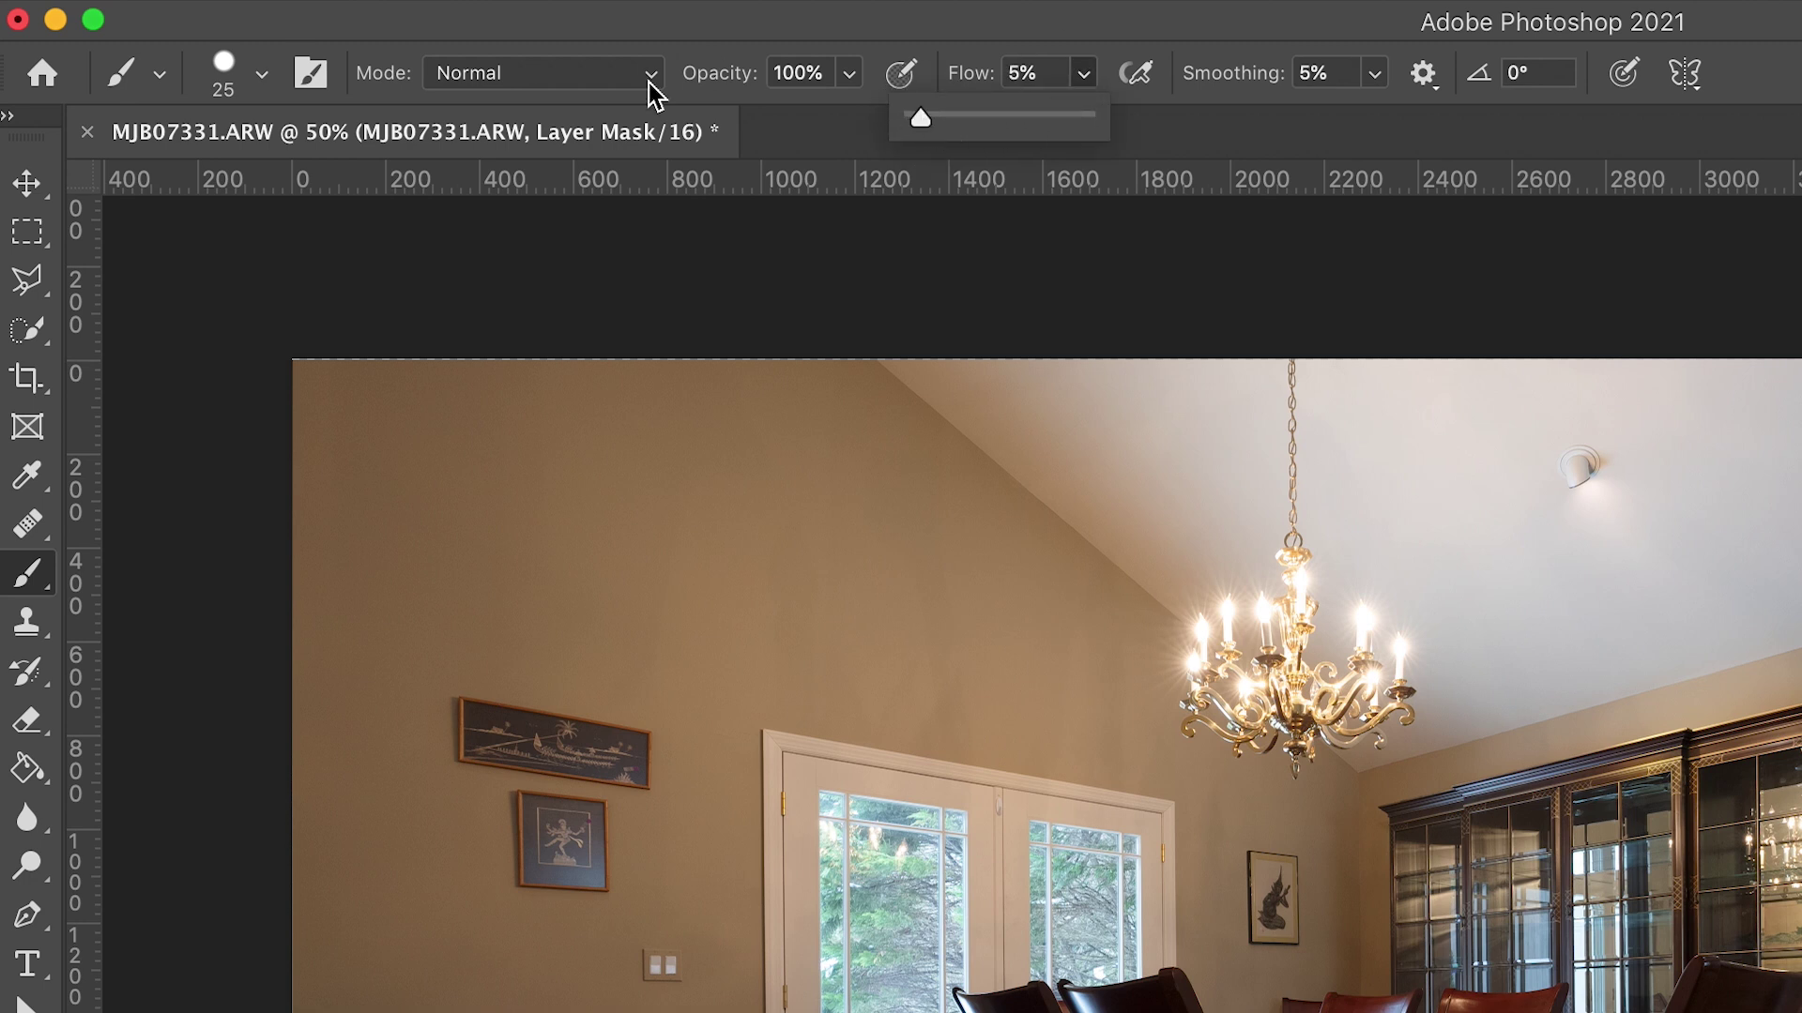
{"action": "left_click", "coordinate": [241, 87]}
{"action": "left_click_drag", "start_coordinate": [413, 282], "coordinate": [104, 294]}
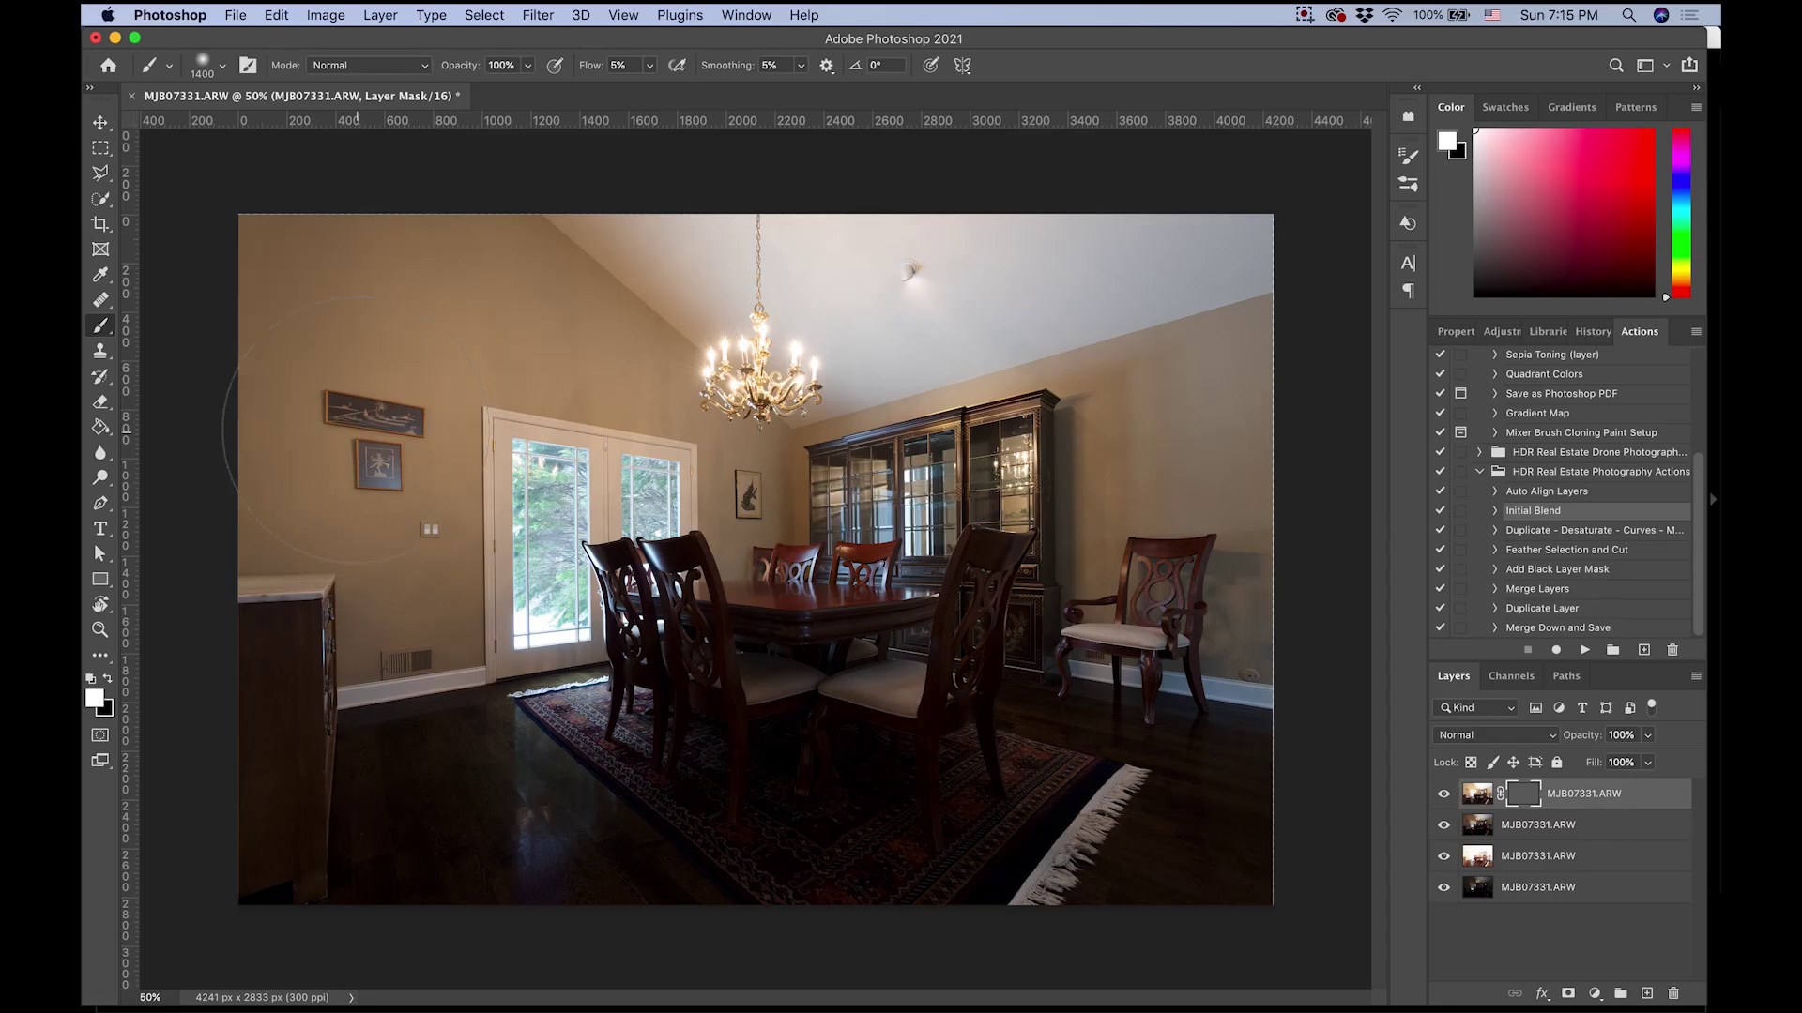
Paint white on the top layer's mask over the walls and floor, and merge that layer with the one below.
{"action": "mouse_move", "coordinate": [542, 381]}
{"action": "left_mouse_down"}
{"action": "mouse_move", "coordinate": [616, 360]}
{"action": "mouse_move", "coordinate": [562, 549]}
{"action": "mouse_move", "coordinate": [471, 726]}
{"action": "mouse_move", "coordinate": [552, 774]}
{"action": "mouse_move", "coordinate": [380, 843]}
{"action": "mouse_move", "coordinate": [349, 830]}
{"action": "mouse_move", "coordinate": [319, 708]}
{"action": "mouse_move", "coordinate": [600, 793]}
{"action": "mouse_move", "coordinate": [644, 694]}
{"action": "mouse_move", "coordinate": [847, 730]}
{"action": "mouse_move", "coordinate": [916, 774]}
{"action": "mouse_move", "coordinate": [1187, 797]}
{"action": "mouse_move", "coordinate": [984, 627]}
{"action": "mouse_move", "coordinate": [937, 507]}
{"action": "mouse_move", "coordinate": [1040, 556]}
{"action": "mouse_move", "coordinate": [1094, 397]}
{"action": "mouse_move", "coordinate": [1173, 581]}
{"action": "mouse_move", "coordinate": [1218, 469]}
{"action": "mouse_move", "coordinate": [1228, 493]}
{"action": "mouse_move", "coordinate": [1178, 345]}
{"action": "mouse_move", "coordinate": [1203, 468]}
{"action": "mouse_move", "coordinate": [1075, 600]}
{"action": "mouse_move", "coordinate": [1131, 536]}
{"action": "mouse_move", "coordinate": [553, 642]}
{"action": "mouse_move", "coordinate": [330, 652]}
{"action": "mouse_move", "coordinate": [361, 683]}
{"action": "mouse_move", "coordinate": [389, 664]}
{"action": "mouse_move", "coordinate": [368, 649]}
{"action": "mouse_move", "coordinate": [348, 442]}
{"action": "mouse_move", "coordinate": [345, 527]}
{"action": "mouse_move", "coordinate": [321, 284]}
{"action": "mouse_move", "coordinate": [294, 241]}
{"action": "mouse_move", "coordinate": [561, 252]}
{"action": "mouse_move", "coordinate": [589, 301]}
{"action": "mouse_move", "coordinate": [273, 237]}
{"action": "mouse_move", "coordinate": [367, 245]}
{"action": "mouse_move", "coordinate": [522, 305]}
{"action": "left_mouse_up"}
{"action": "mouse_move", "coordinate": [827, 465]}
{"action": "left_mouse_down"}
{"action": "mouse_move", "coordinate": [1186, 440]}
{"action": "mouse_move", "coordinate": [1053, 435]}
{"action": "mouse_move", "coordinate": [1228, 592]}
{"action": "mouse_move", "coordinate": [1224, 624]}
{"action": "mouse_move", "coordinate": [1164, 703]}
{"action": "mouse_move", "coordinate": [1034, 715]}
{"action": "mouse_move", "coordinate": [1171, 802]}
{"action": "mouse_move", "coordinate": [1067, 833]}
{"action": "mouse_move", "coordinate": [790, 804]}
{"action": "mouse_move", "coordinate": [318, 852]}
{"action": "mouse_move", "coordinate": [270, 822]}
{"action": "mouse_move", "coordinate": [239, 718]}
{"action": "mouse_move", "coordinate": [250, 673]}
{"action": "mouse_move", "coordinate": [330, 858]}
{"action": "mouse_move", "coordinate": [364, 833]}
{"action": "mouse_move", "coordinate": [669, 777]}
{"action": "mouse_move", "coordinate": [884, 766]}
{"action": "mouse_move", "coordinate": [979, 805]}
{"action": "mouse_move", "coordinate": [1209, 837]}
{"action": "mouse_move", "coordinate": [678, 858]}
{"action": "mouse_move", "coordinate": [669, 782]}
{"action": "mouse_move", "coordinate": [683, 836]}
{"action": "mouse_move", "coordinate": [484, 766]}
{"action": "left_mouse_up"}
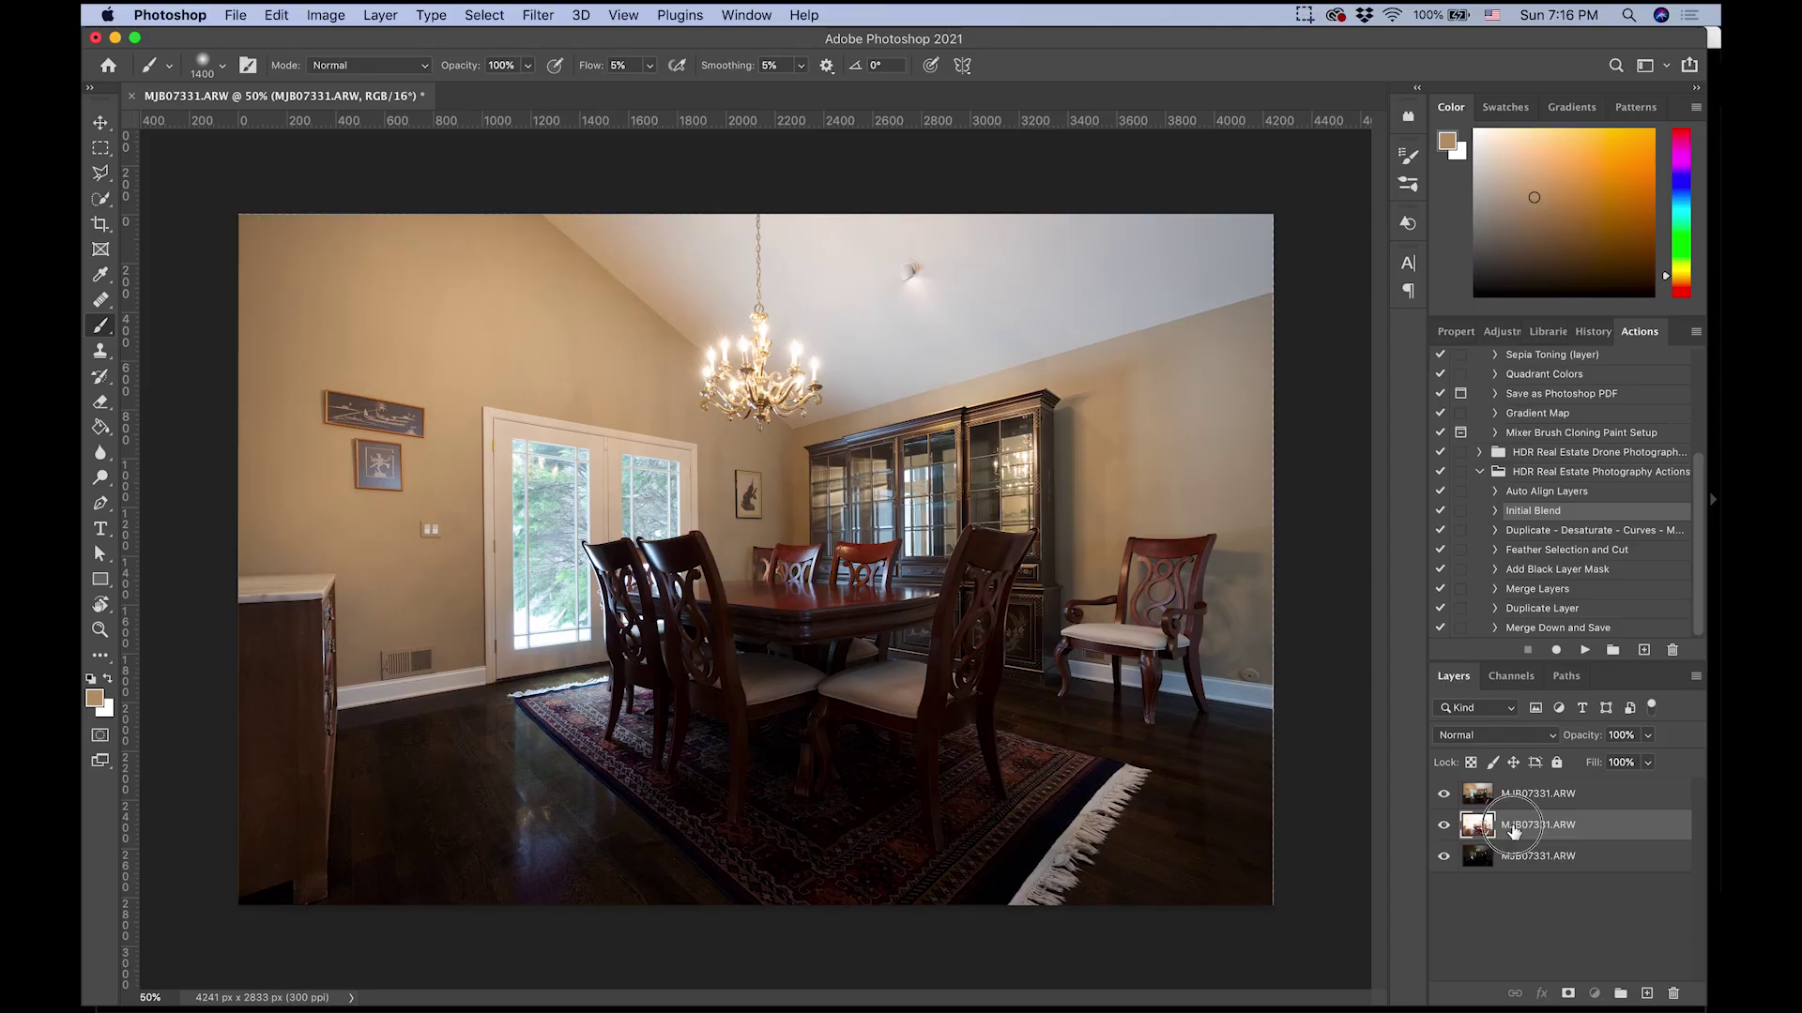
Move the +2 exposure layer to the top of the stack and run the Add Black Layer Mask action on it.
{"action": "left_click_drag", "start_coordinate": [1512, 832], "coordinate": [1515, 781]}
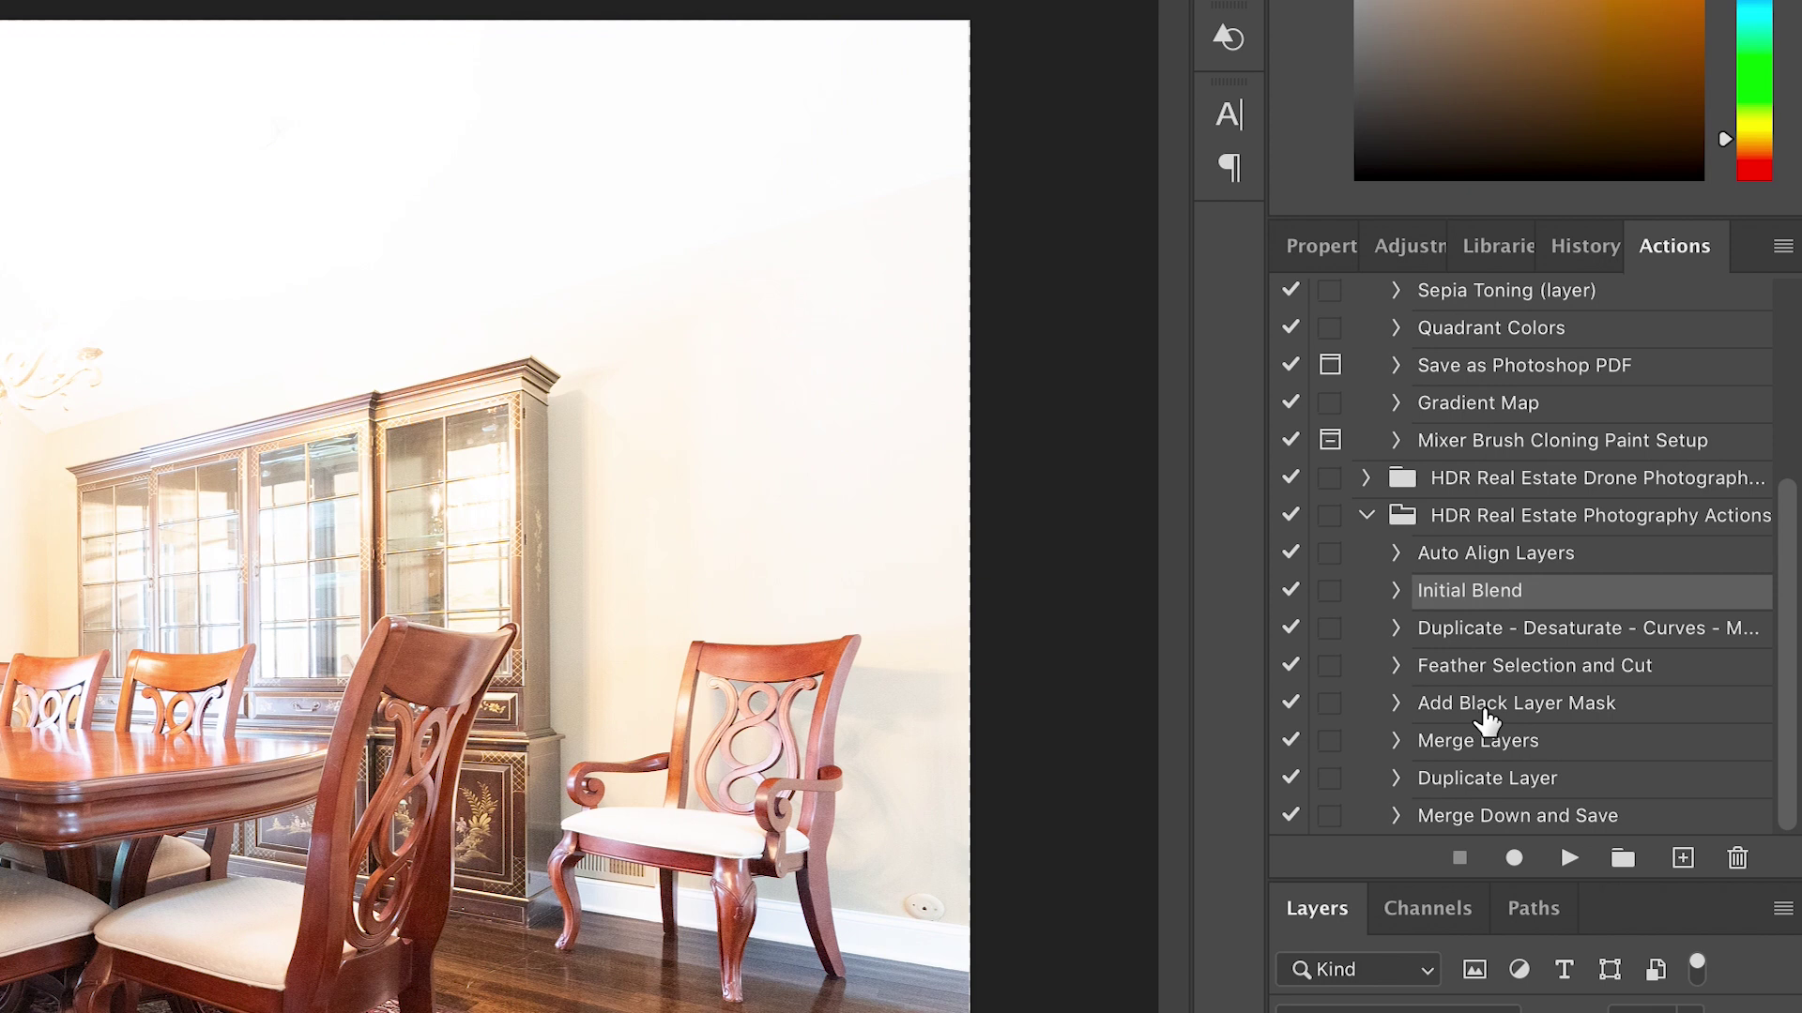
{"action": "left_click", "coordinate": [1482, 720]}
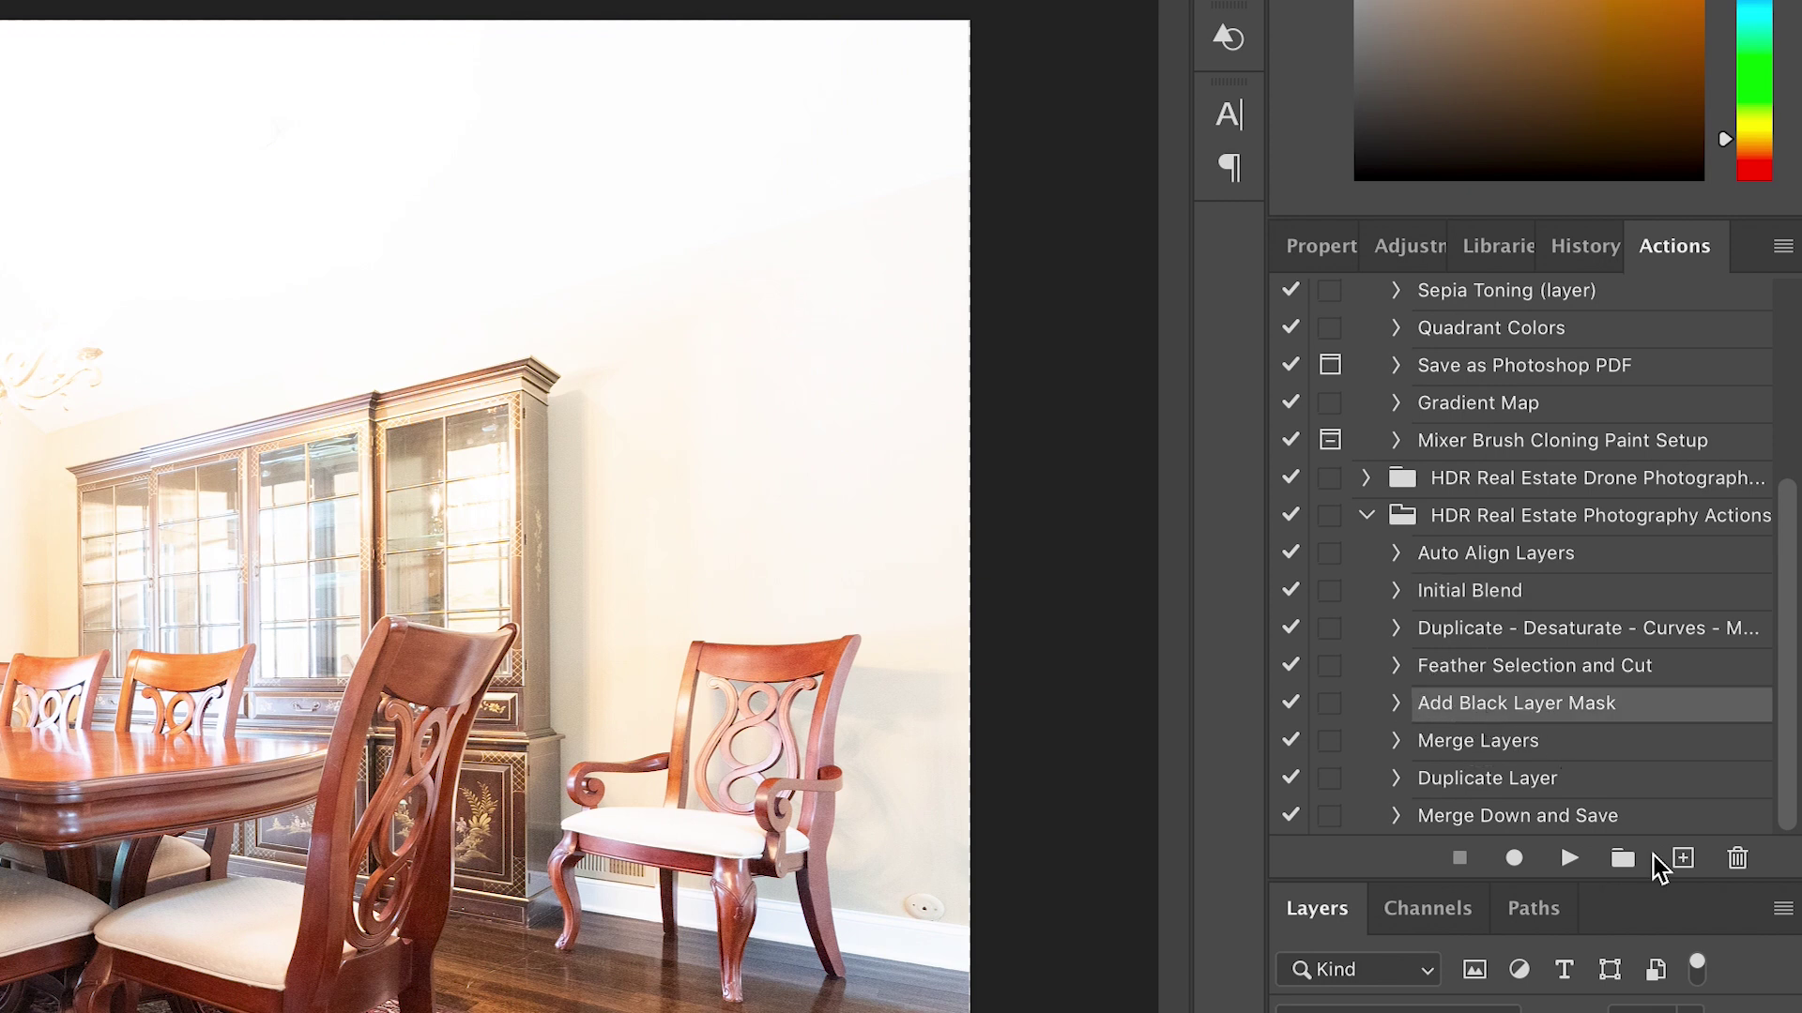
{"action": "left_click", "coordinate": [1567, 859]}
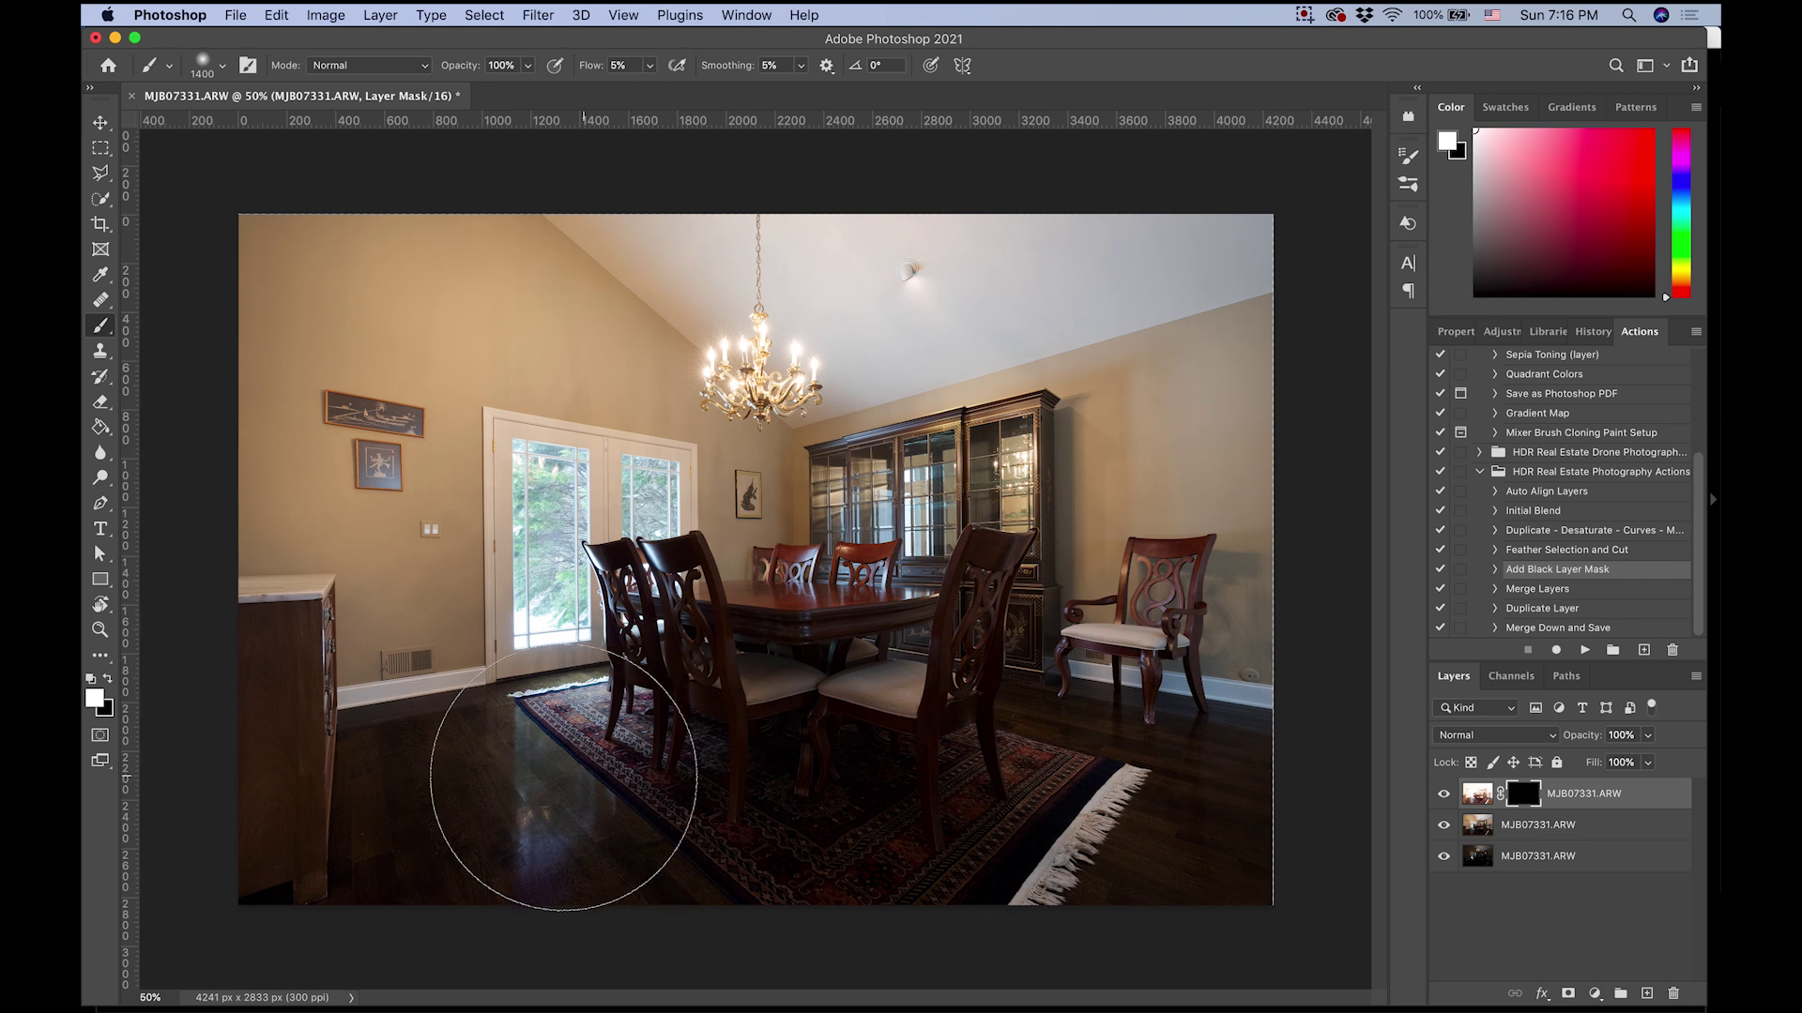
Paint white on the mask across the dark floor and rug, and run the Merge Layers action on the top two layers.
{"action": "mouse_move", "coordinate": [367, 807]}
{"action": "left_mouse_down"}
{"action": "mouse_move", "coordinate": [684, 785]}
{"action": "mouse_move", "coordinate": [832, 724]}
{"action": "mouse_move", "coordinate": [793, 727]}
{"action": "mouse_move", "coordinate": [918, 756]}
{"action": "mouse_move", "coordinate": [929, 780]}
{"action": "mouse_move", "coordinate": [891, 794]}
{"action": "mouse_move", "coordinate": [657, 777]}
{"action": "mouse_move", "coordinate": [1206, 764]}
{"action": "mouse_move", "coordinate": [840, 741]}
{"action": "mouse_move", "coordinate": [1134, 772]}
{"action": "mouse_move", "coordinate": [805, 885]}
{"action": "mouse_move", "coordinate": [1207, 763]}
{"action": "mouse_move", "coordinate": [804, 825]}
{"action": "mouse_move", "coordinate": [756, 746]}
{"action": "mouse_move", "coordinate": [732, 788]}
{"action": "mouse_move", "coordinate": [938, 727]}
{"action": "mouse_move", "coordinate": [1088, 788]}
{"action": "left_mouse_up"}
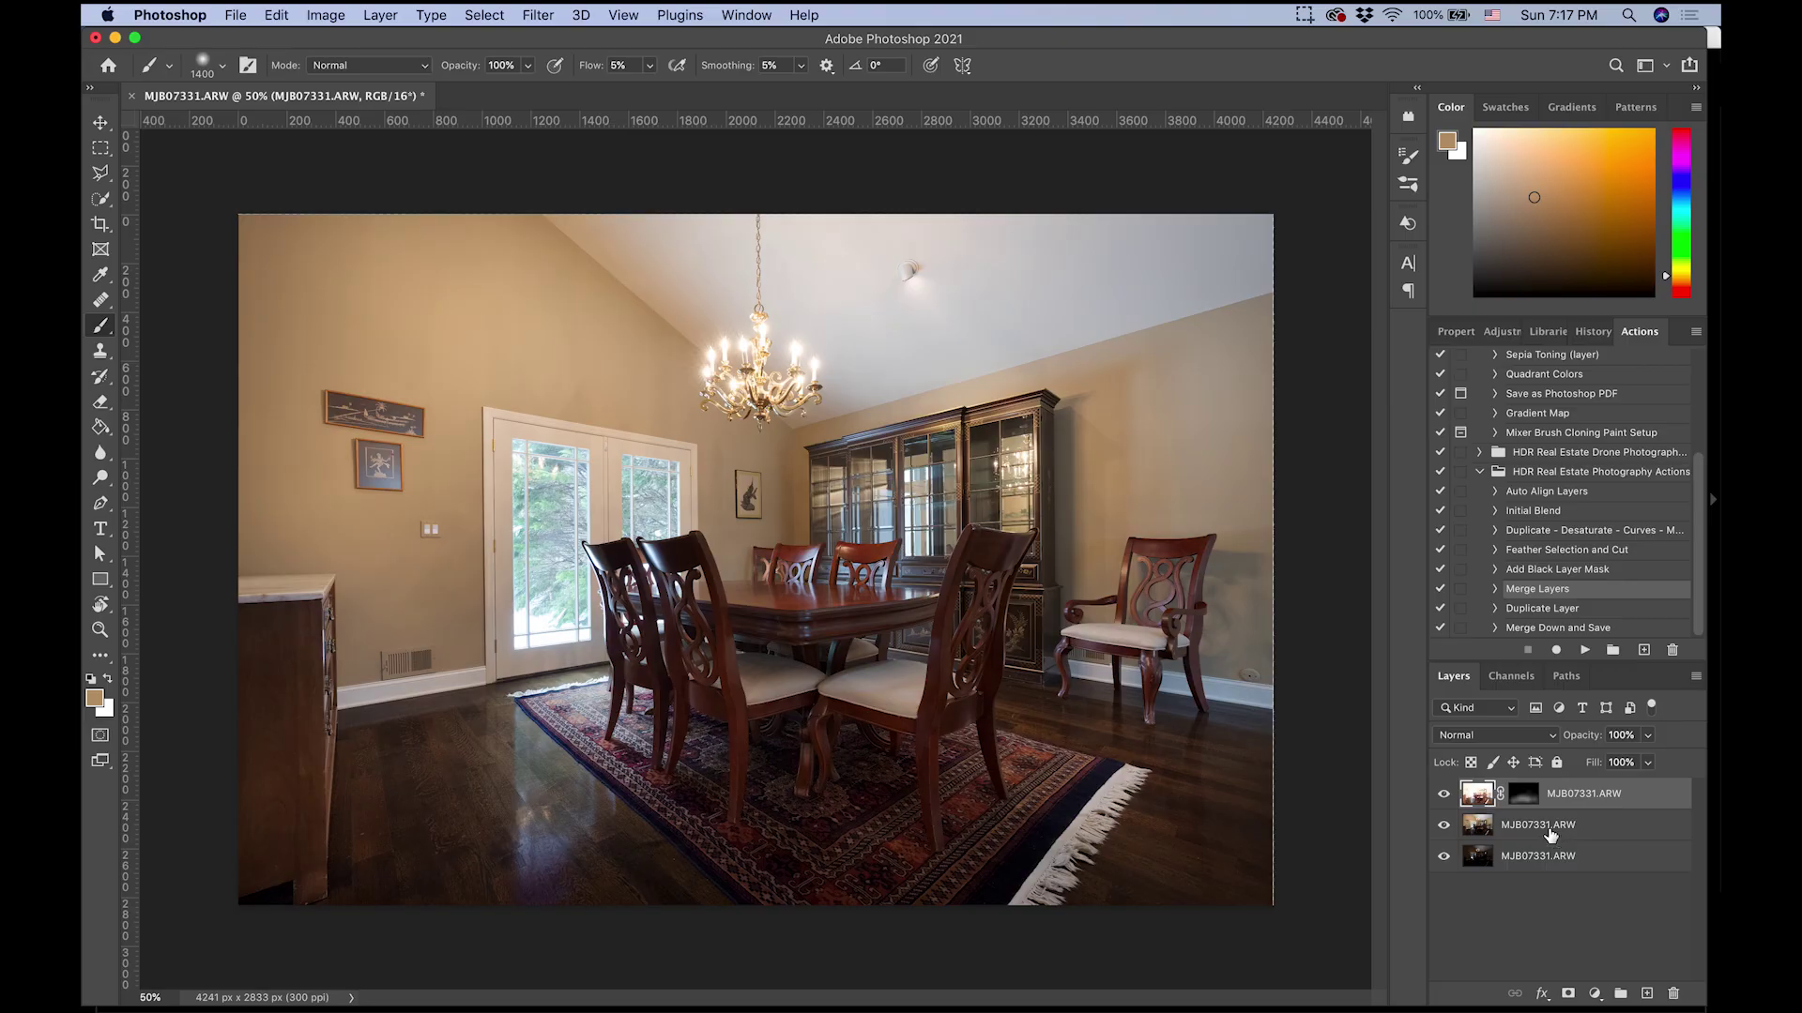
{"action": "left_click", "coordinate": [1551, 834], "text": "shift"}
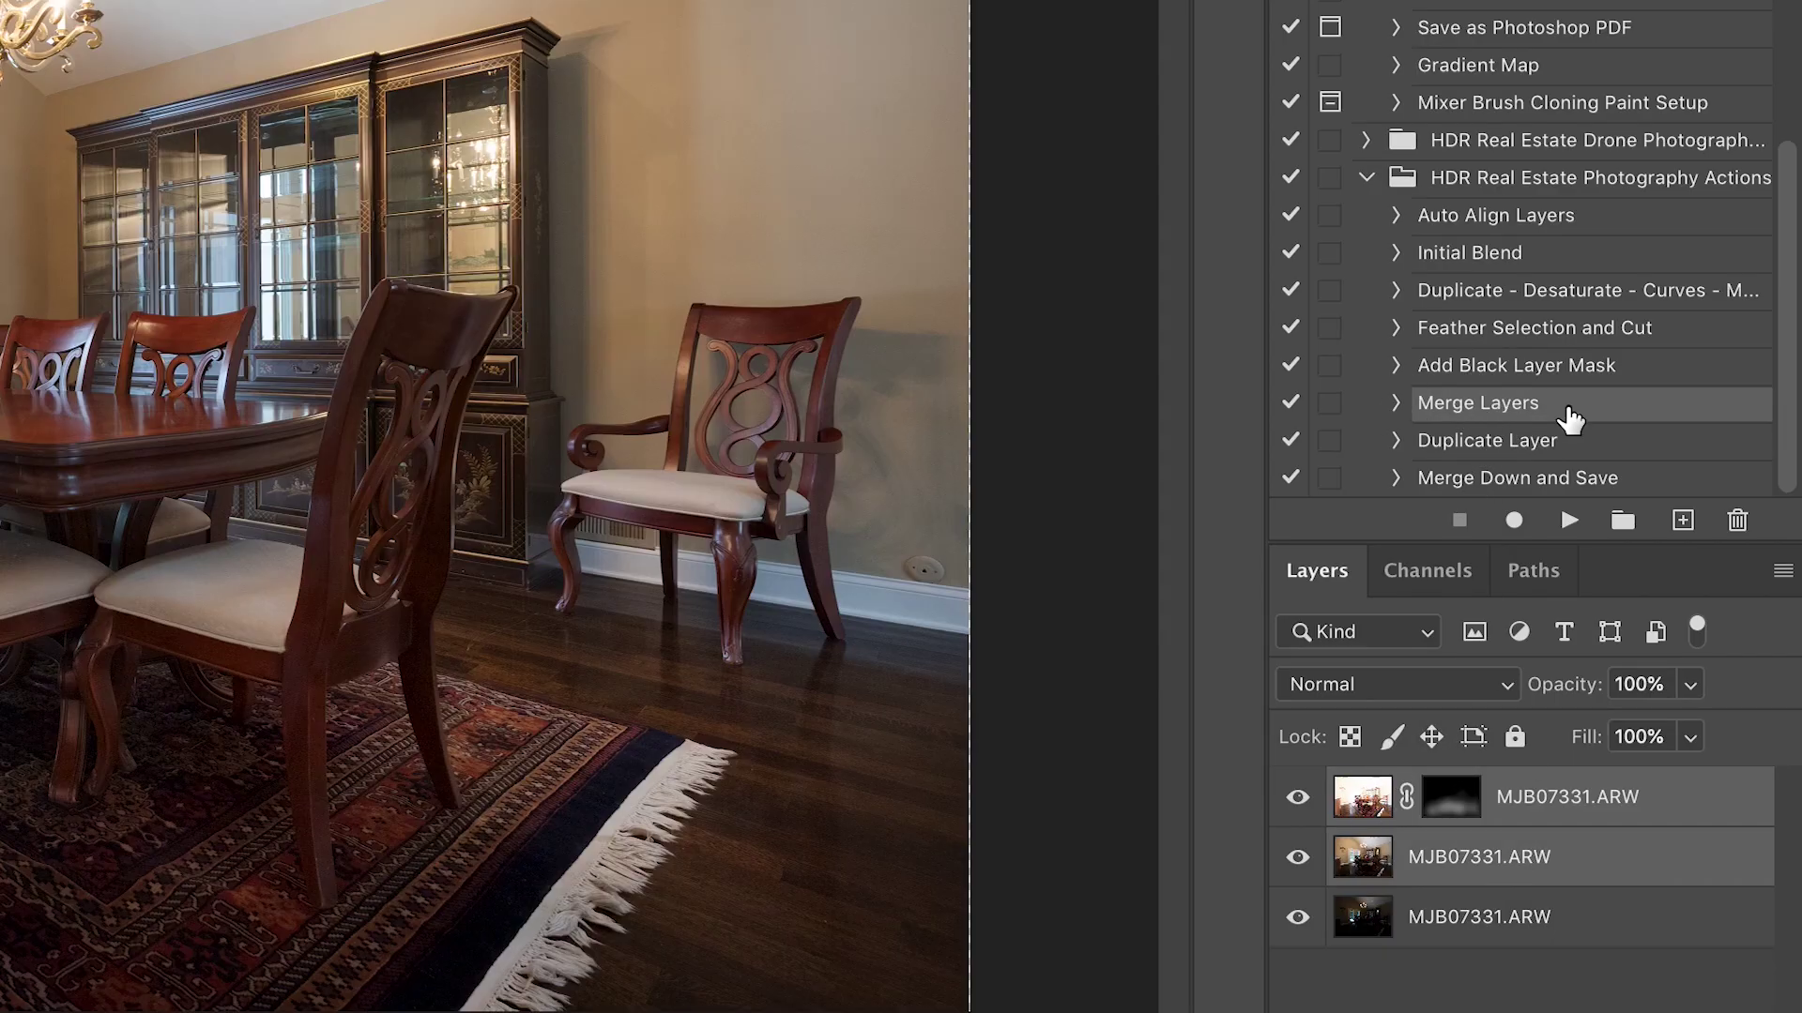
{"action": "left_click", "coordinate": [1573, 519]}
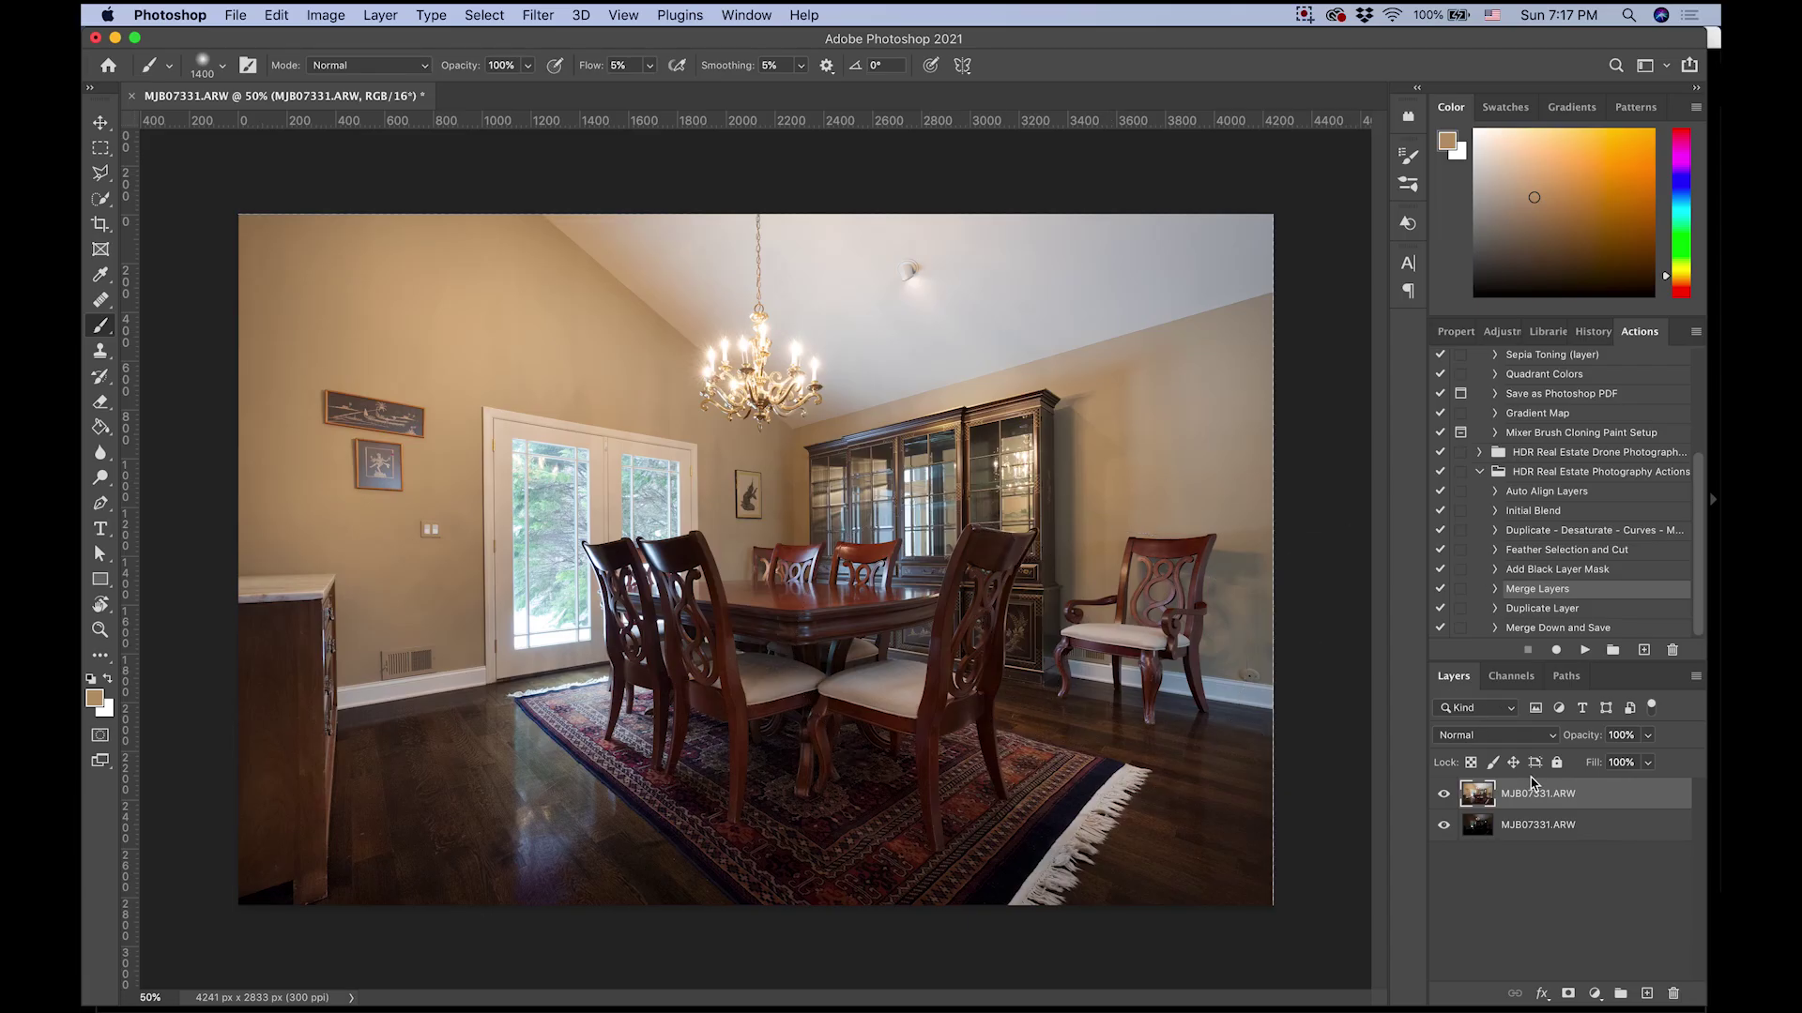
Run the Duplicate - Desaturate - Curves action on the merged layer to add a masked, desaturated copy above it.
{"action": "left_click", "coordinate": [1554, 532]}
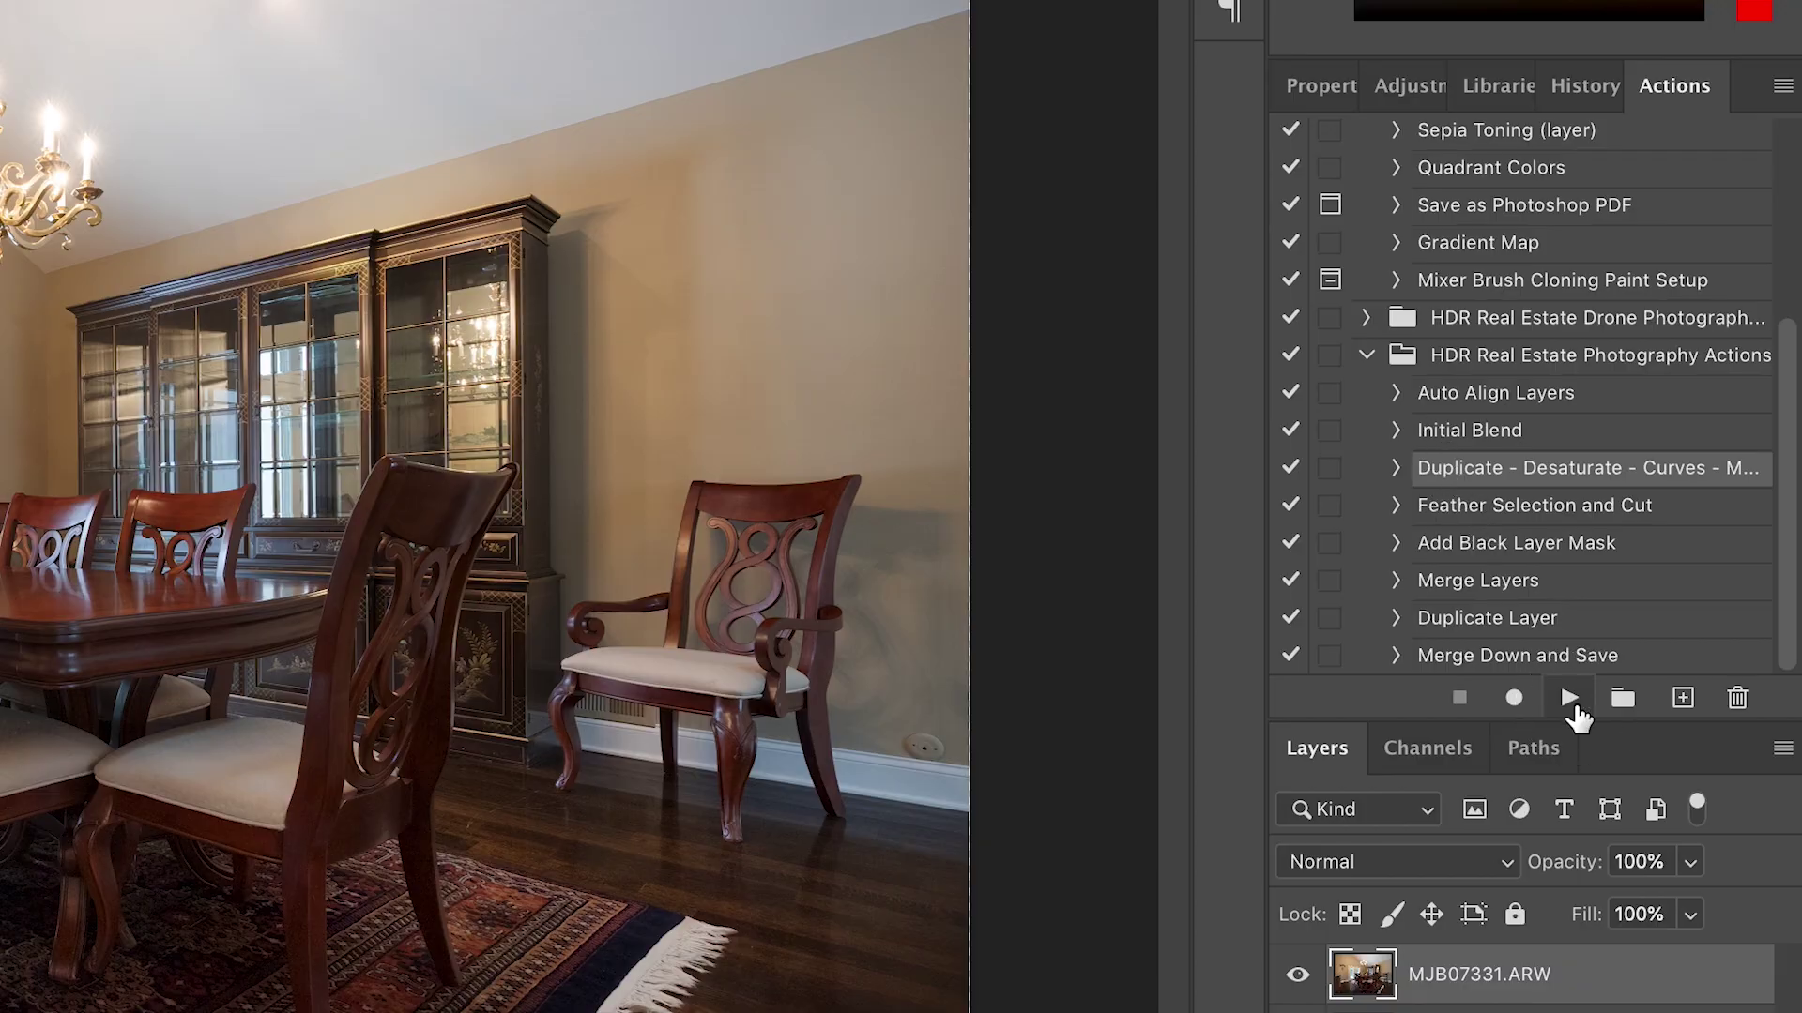
{"action": "left_click", "coordinate": [1569, 698]}
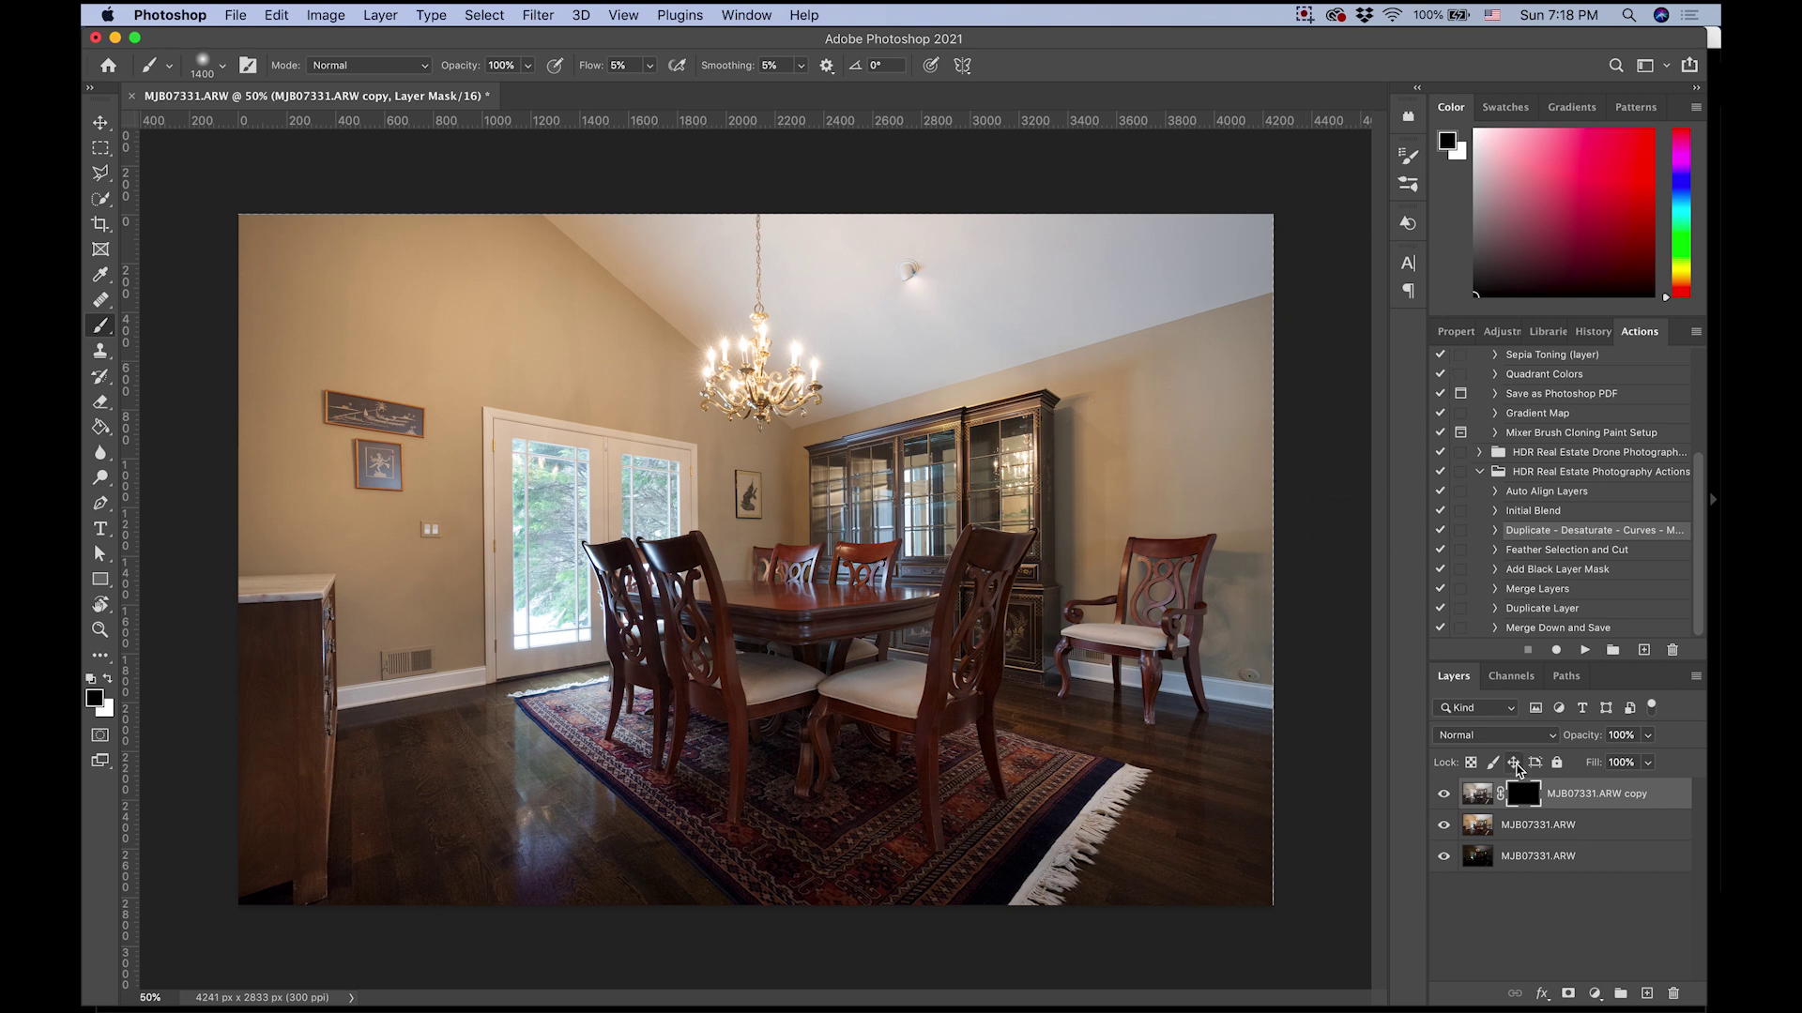
{"action": "left_click", "coordinate": [1522, 804], "text": "shift"}
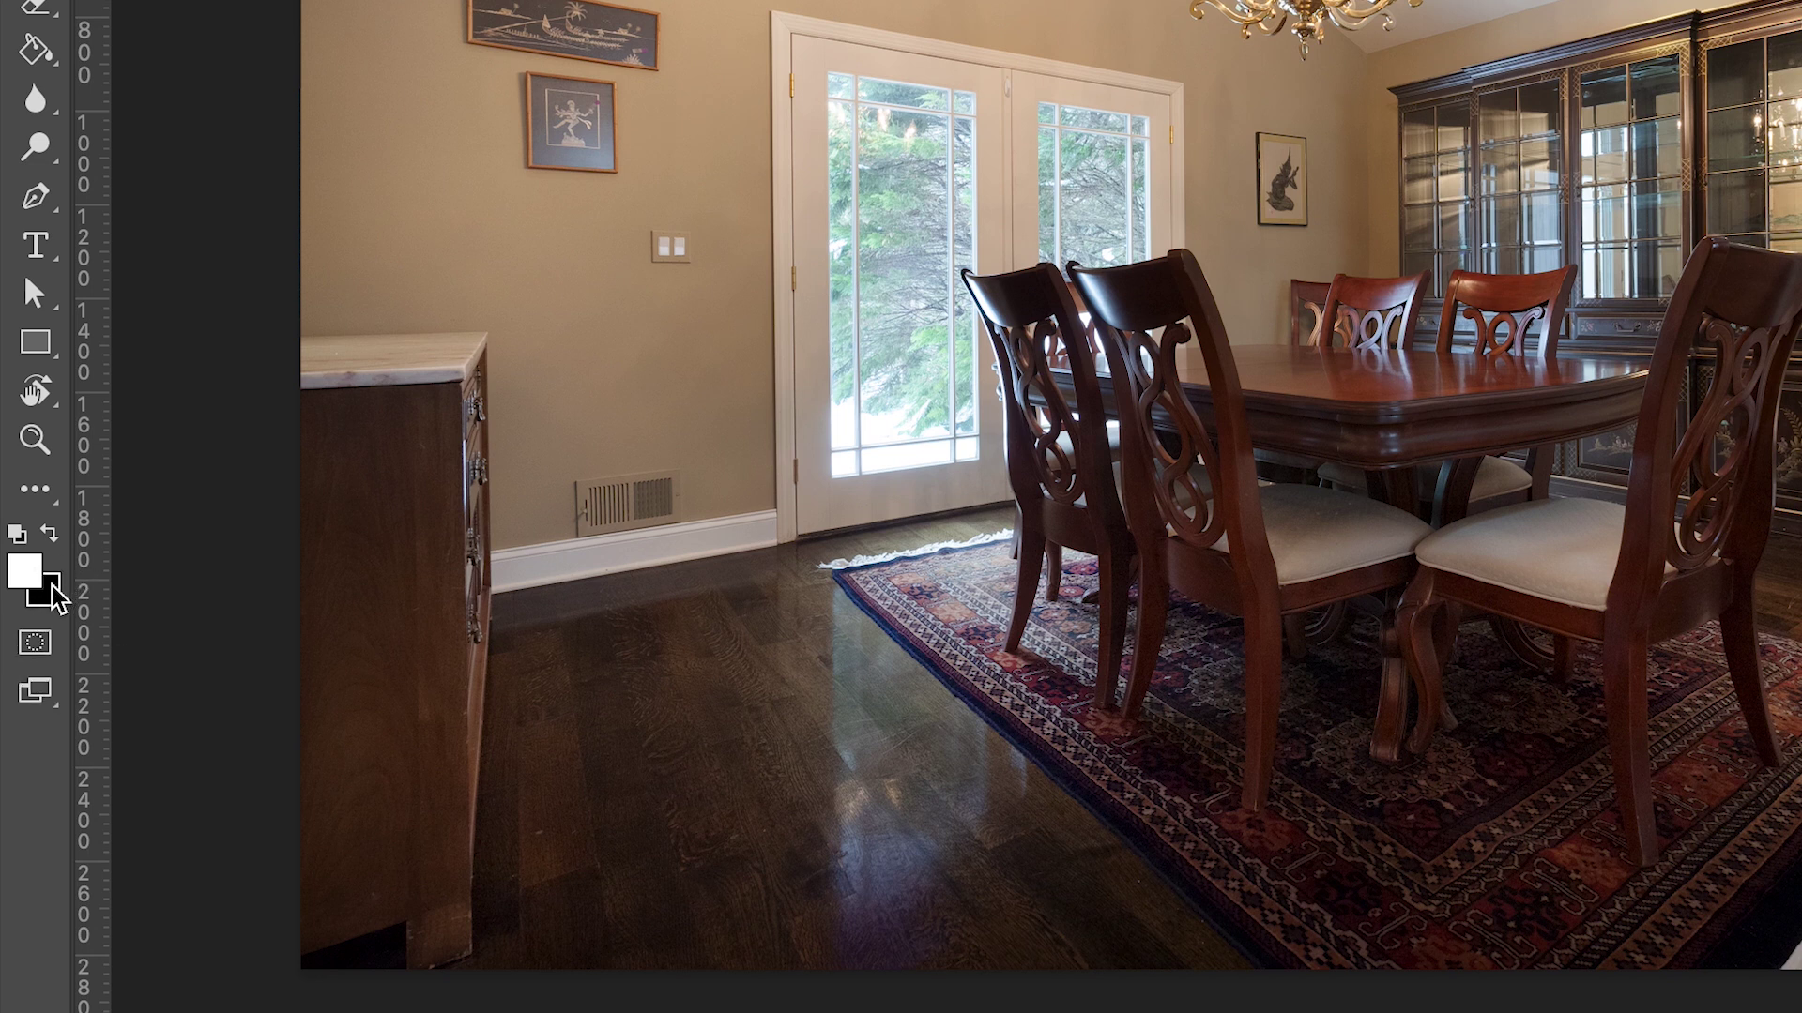
Make black the foreground colour and outline the whole ceiling with the Polygonal Lasso along both wall edges and beyond the image border.
{"action": "key", "text": "x"}
{"action": "key", "text": "r"}
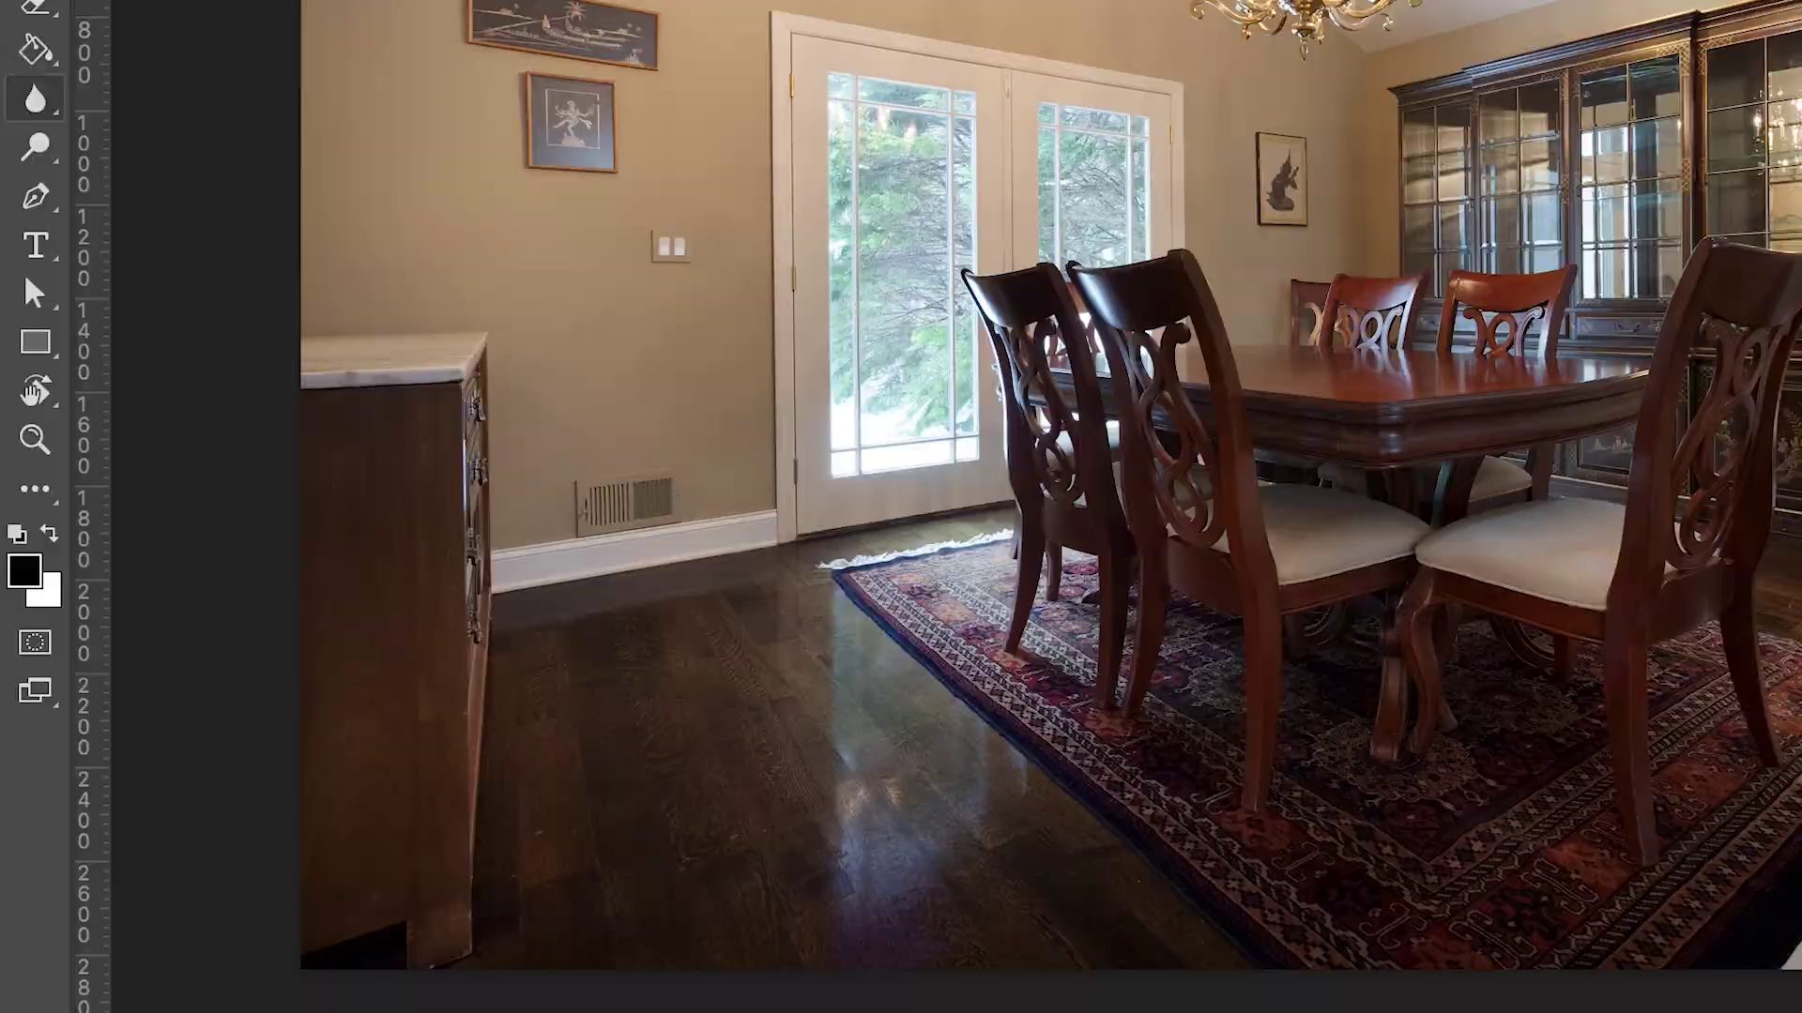
{"action": "left_click", "coordinate": [32, 282]}
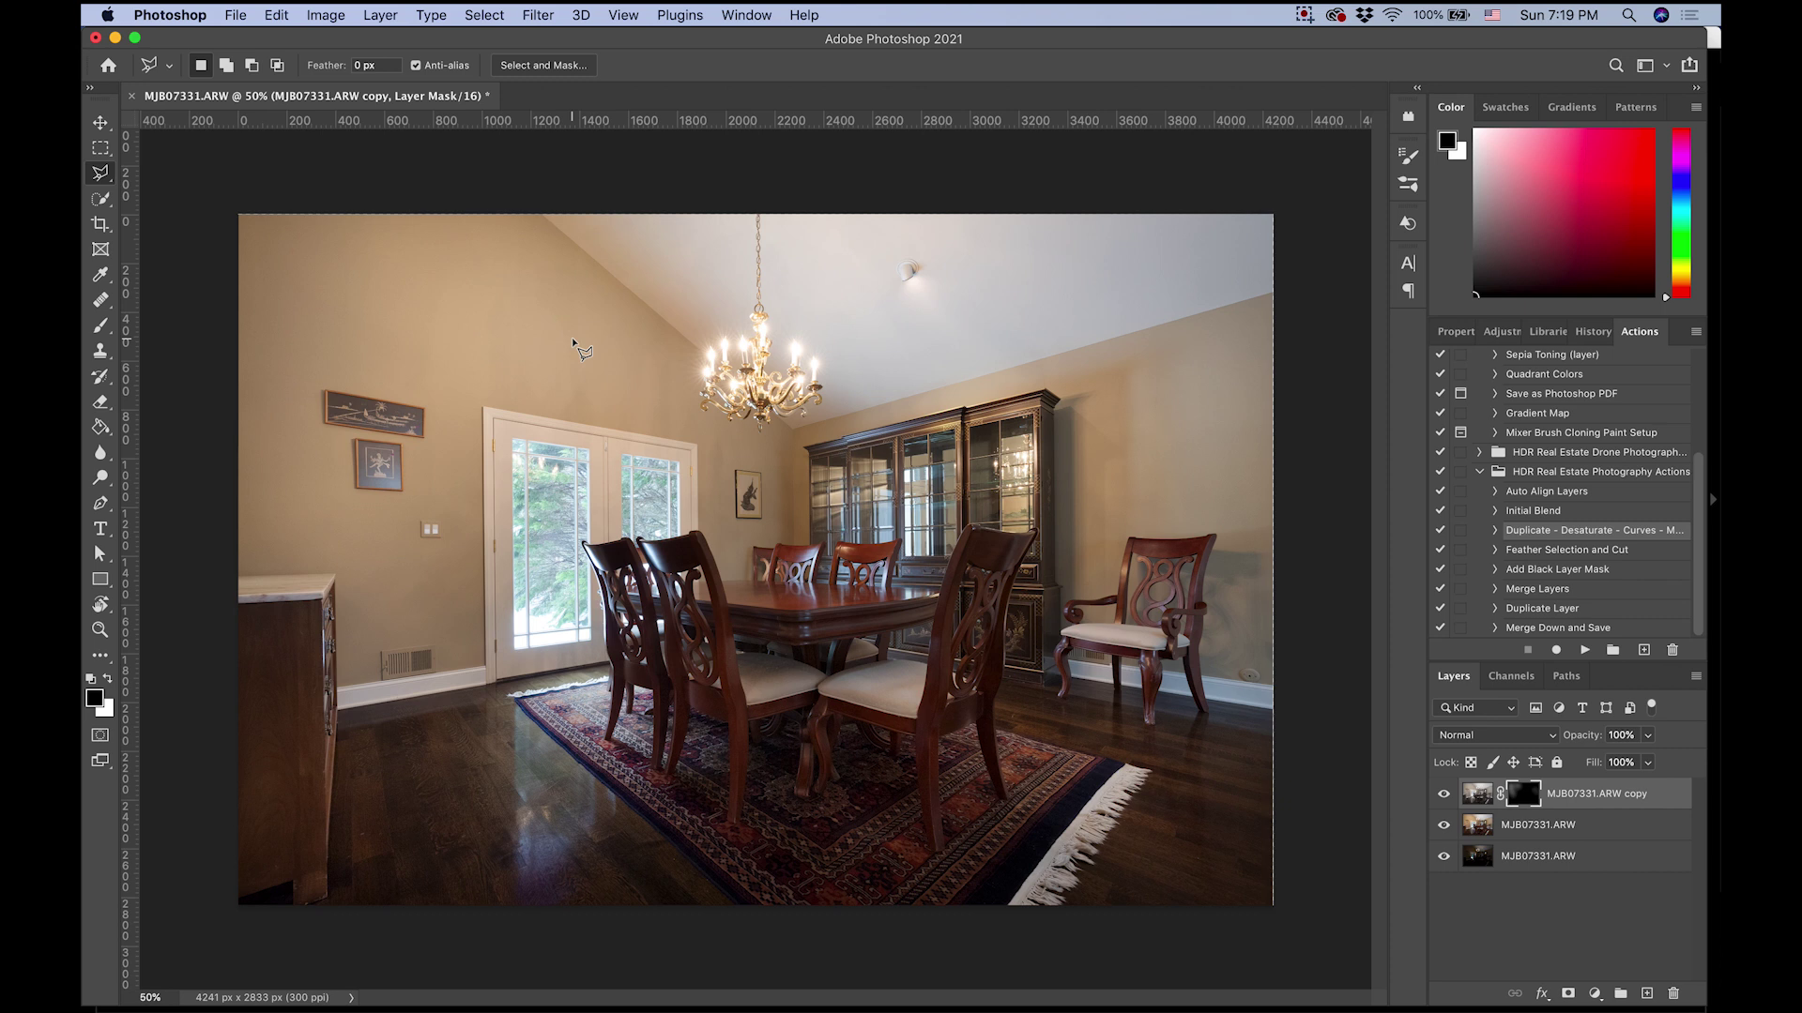
{"action": "mouse_move", "coordinate": [570, 258]}
{"action": "left_mouse_down"}
{"action": "mouse_move", "coordinate": [636, 290]}
{"action": "mouse_move", "coordinate": [647, 464]}
{"action": "left_mouse_up"}
{"action": "left_click", "coordinate": [508, 290]}
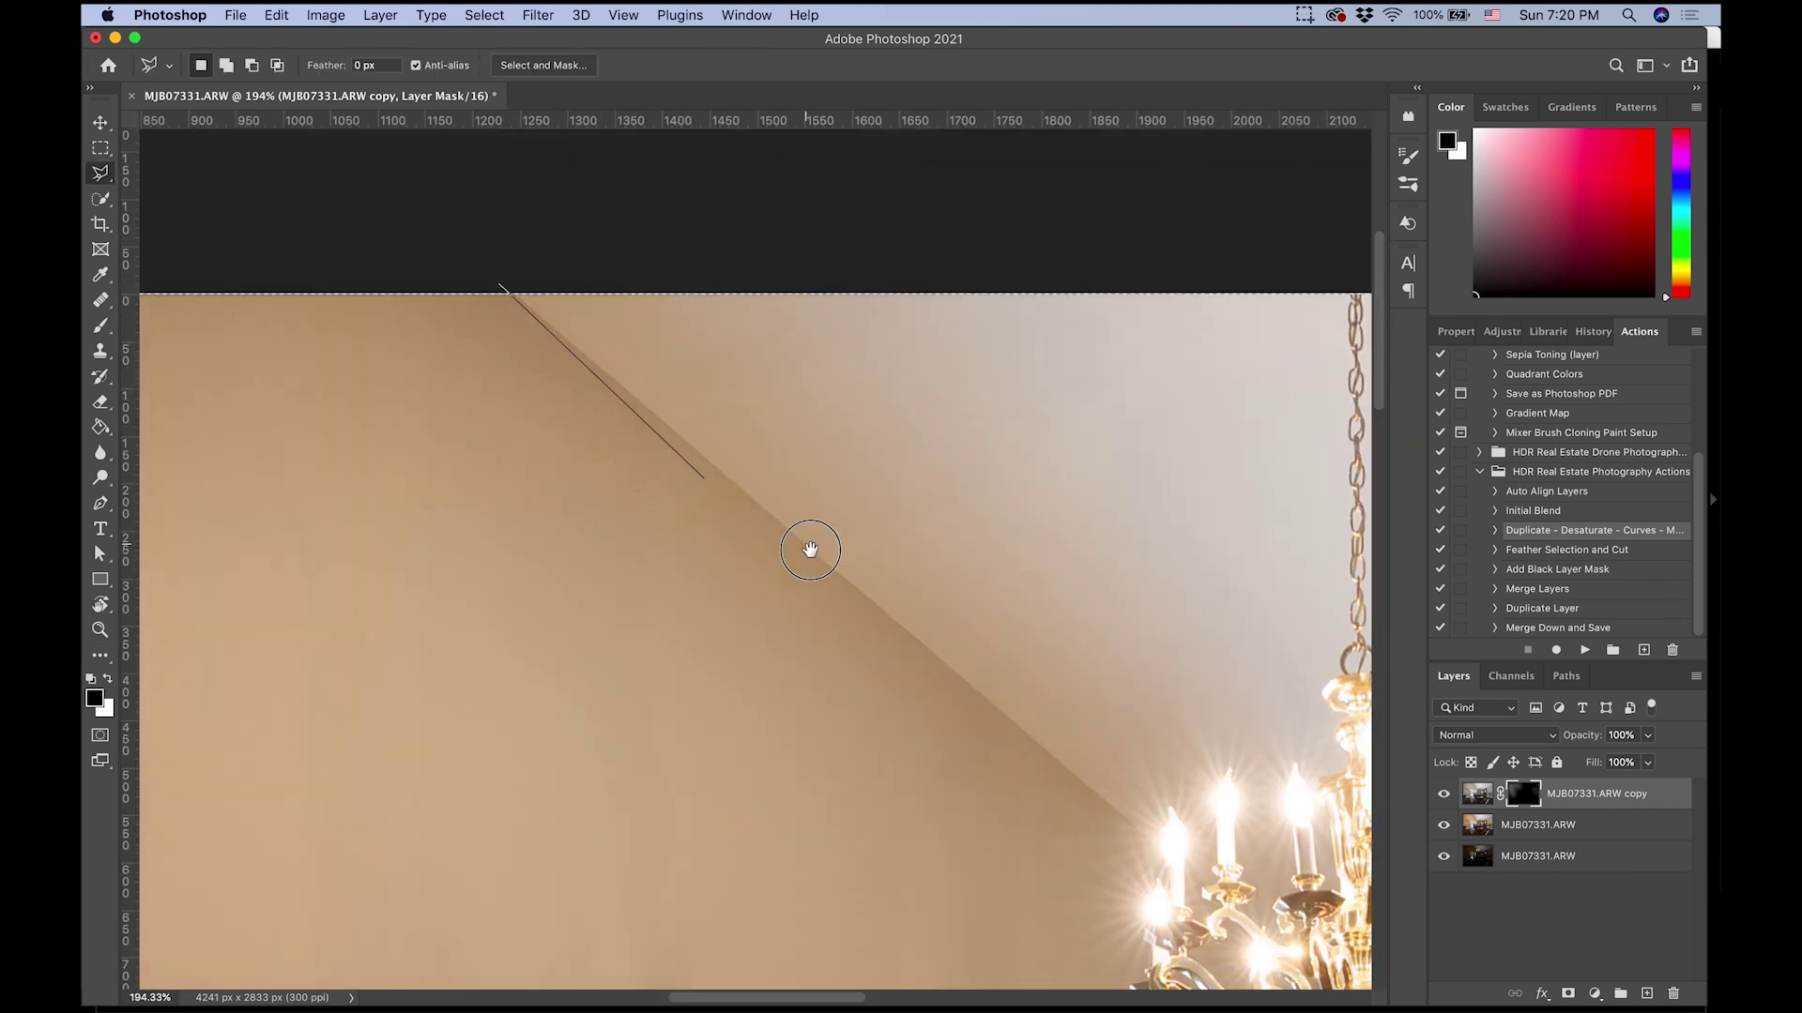
{"action": "left_click_drag", "start_coordinate": [764, 511], "coordinate": [141, 179]}
{"action": "left_click", "coordinate": [744, 748]}
{"action": "left_click_drag", "start_coordinate": [972, 673], "coordinate": [197, 817]}
{"action": "left_click_drag", "start_coordinate": [1088, 469], "coordinate": [178, 652]}
{"action": "left_click", "coordinate": [932, 544]}
{"action": "left_click", "coordinate": [944, 222]}
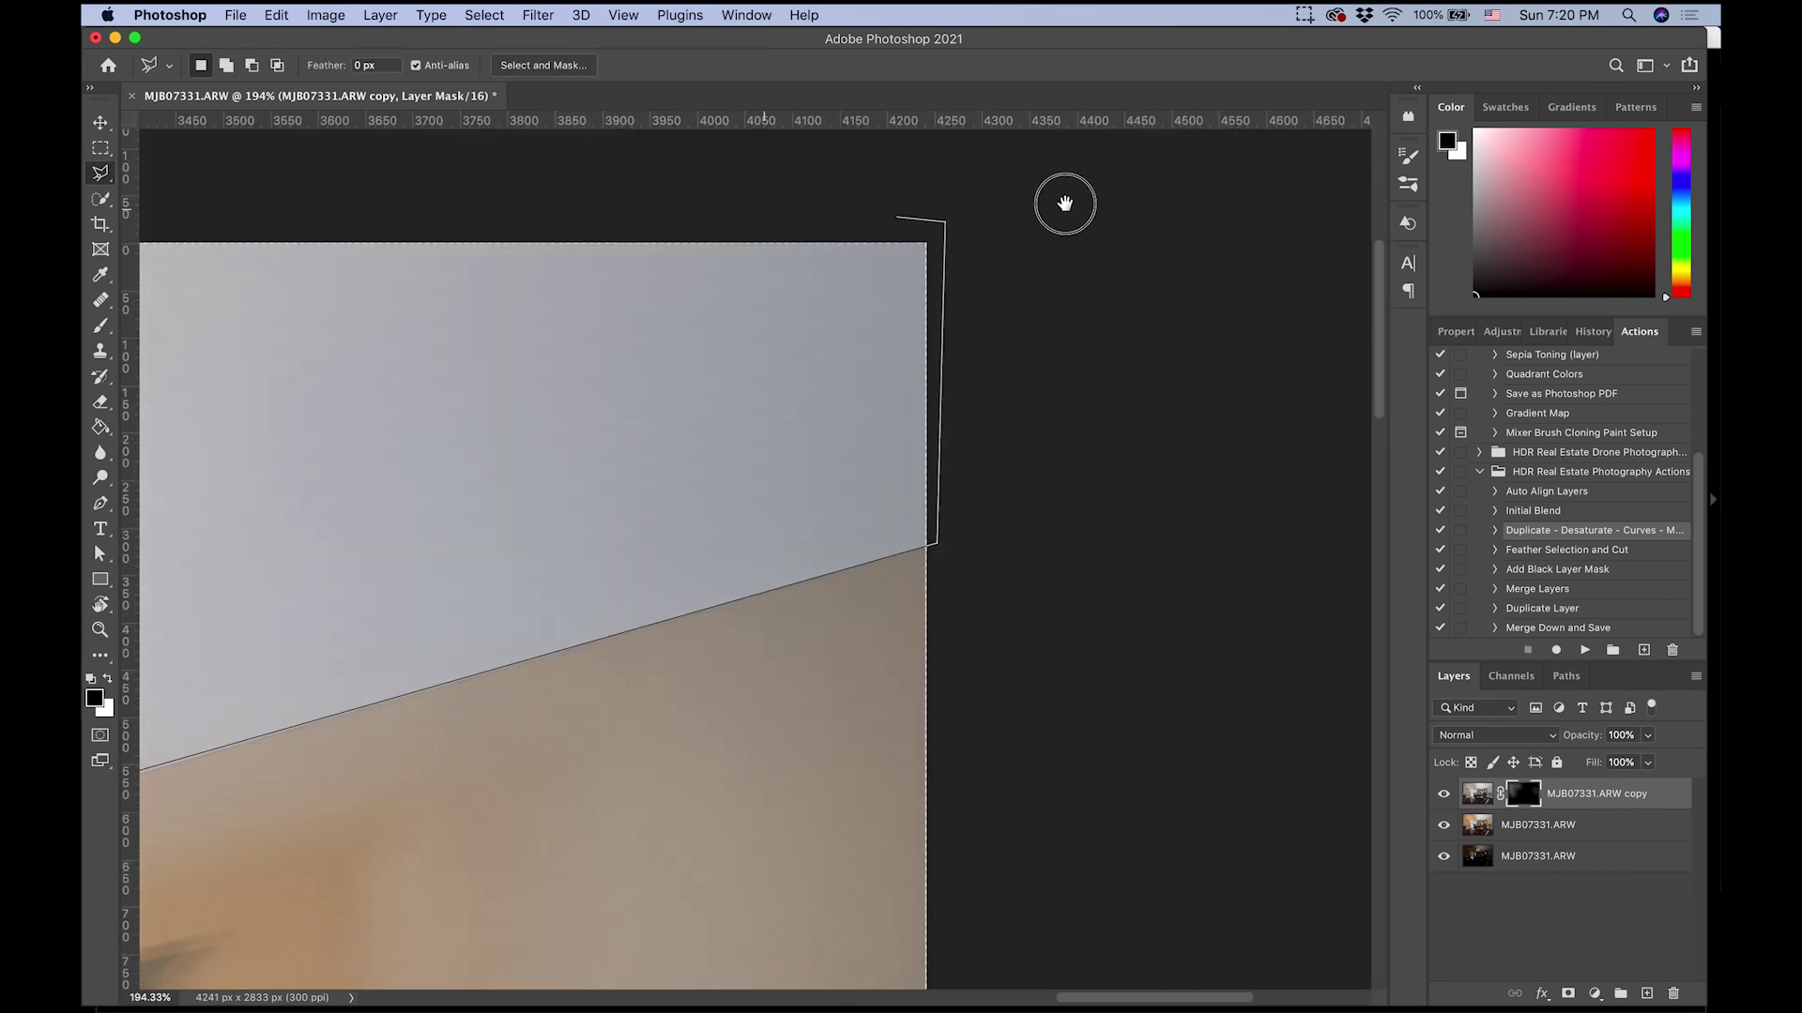
{"action": "left_click_drag", "start_coordinate": [309, 226], "coordinate": [1196, 195]}
{"action": "left_click_drag", "start_coordinate": [310, 191], "coordinate": [1197, 188]}
{"action": "left_click_drag", "start_coordinate": [774, 188], "coordinate": [1327, 181]}
{"action": "left_click", "coordinate": [392, 190]}
{"action": "key", "text": "super+0"}
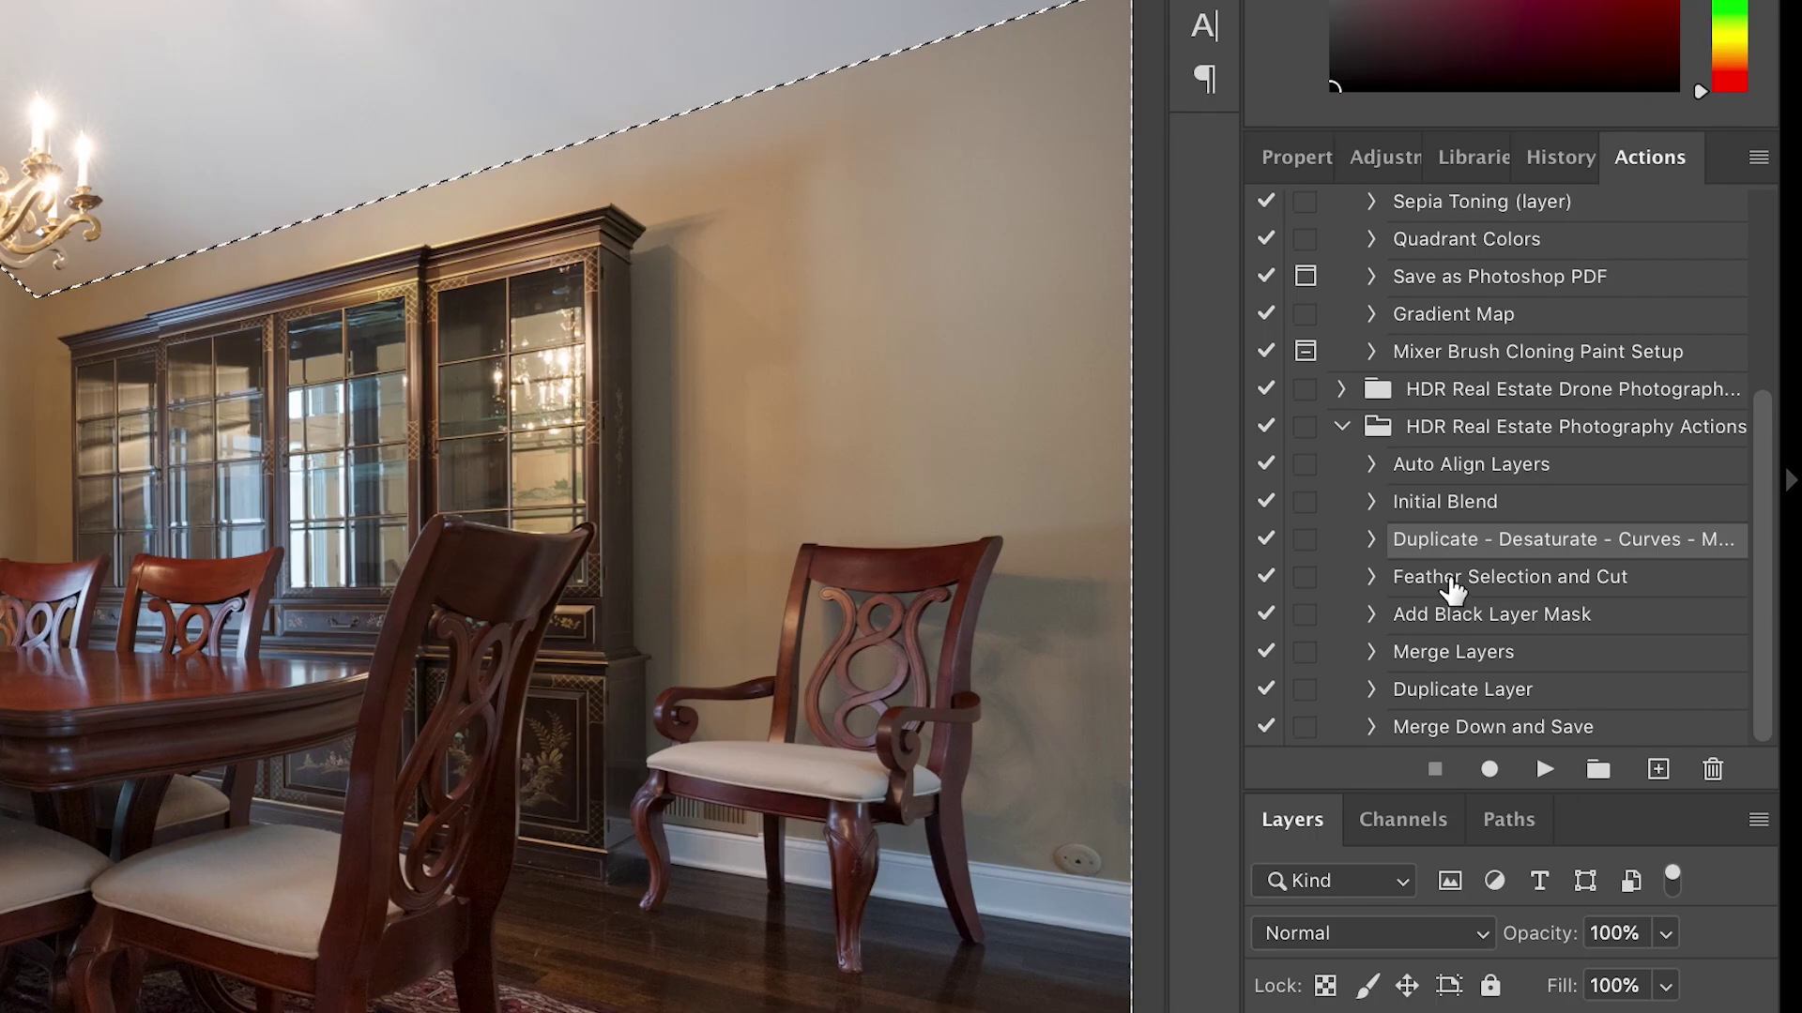
Run the Feather Selection and Cut action on the ceiling selection in the desaturated copy's mask.
{"action": "left_click", "coordinate": [1532, 554]}
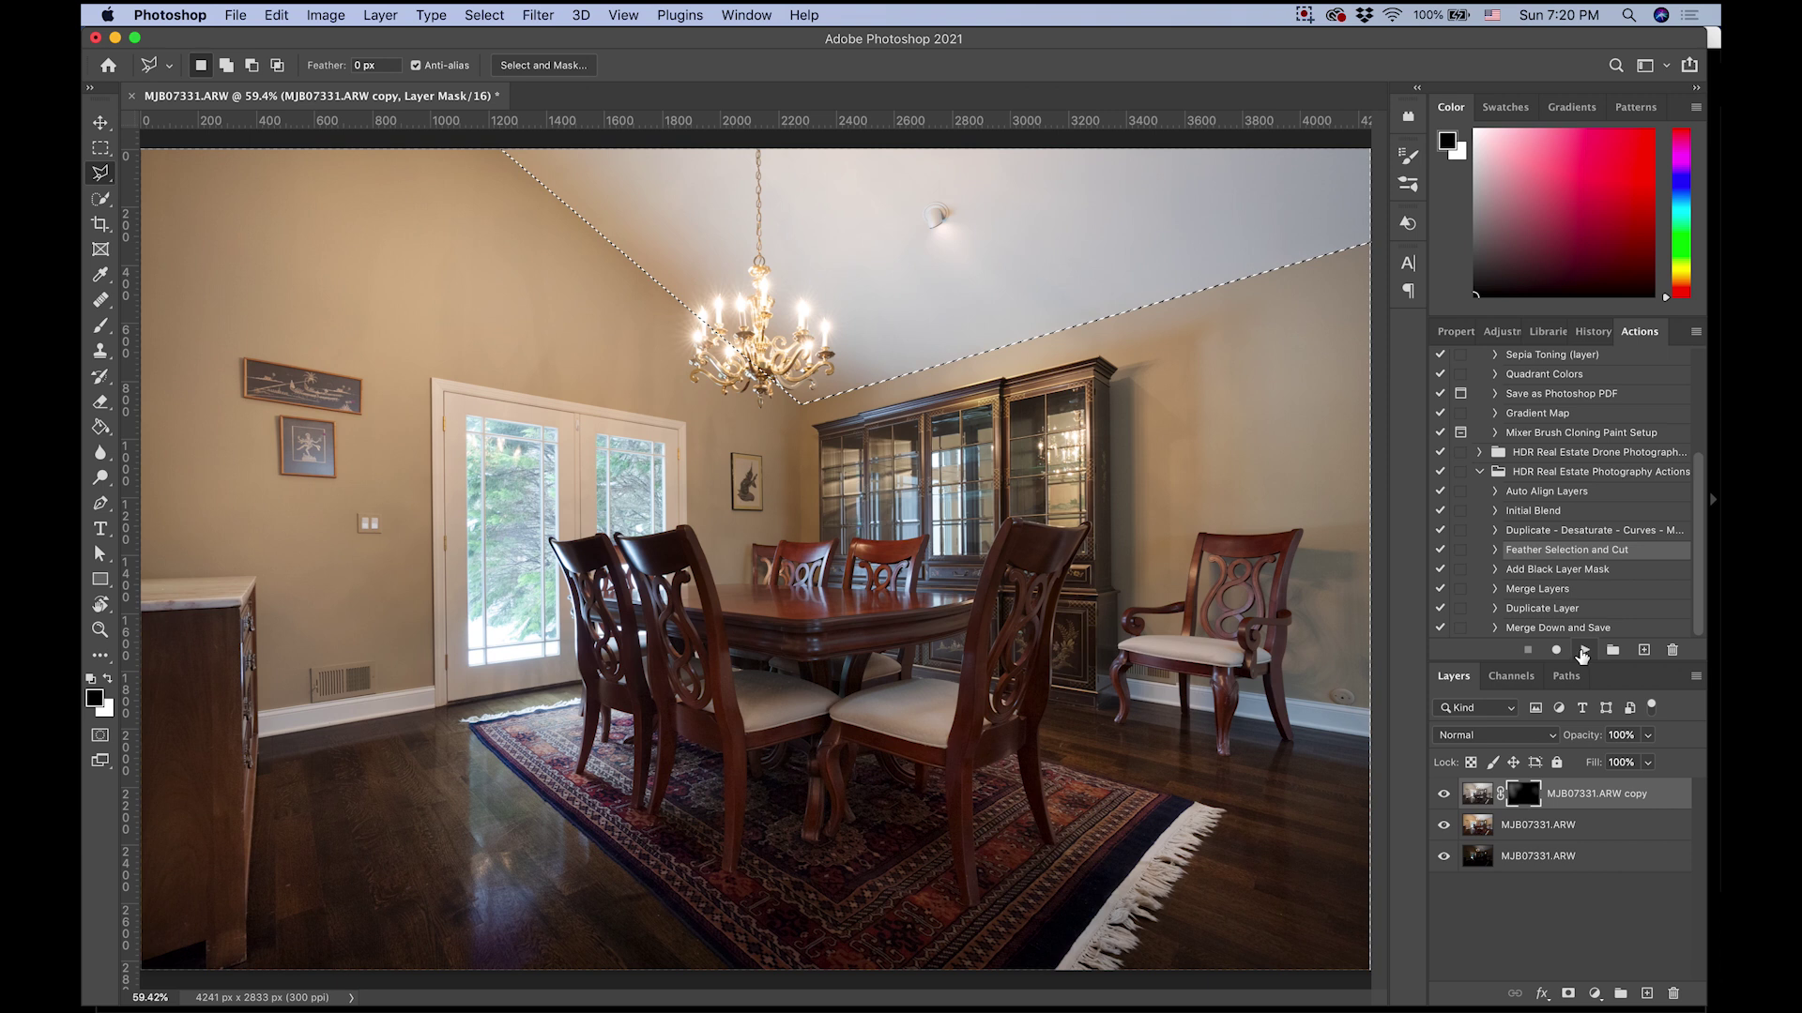
{"action": "left_click", "coordinate": [1584, 651]}
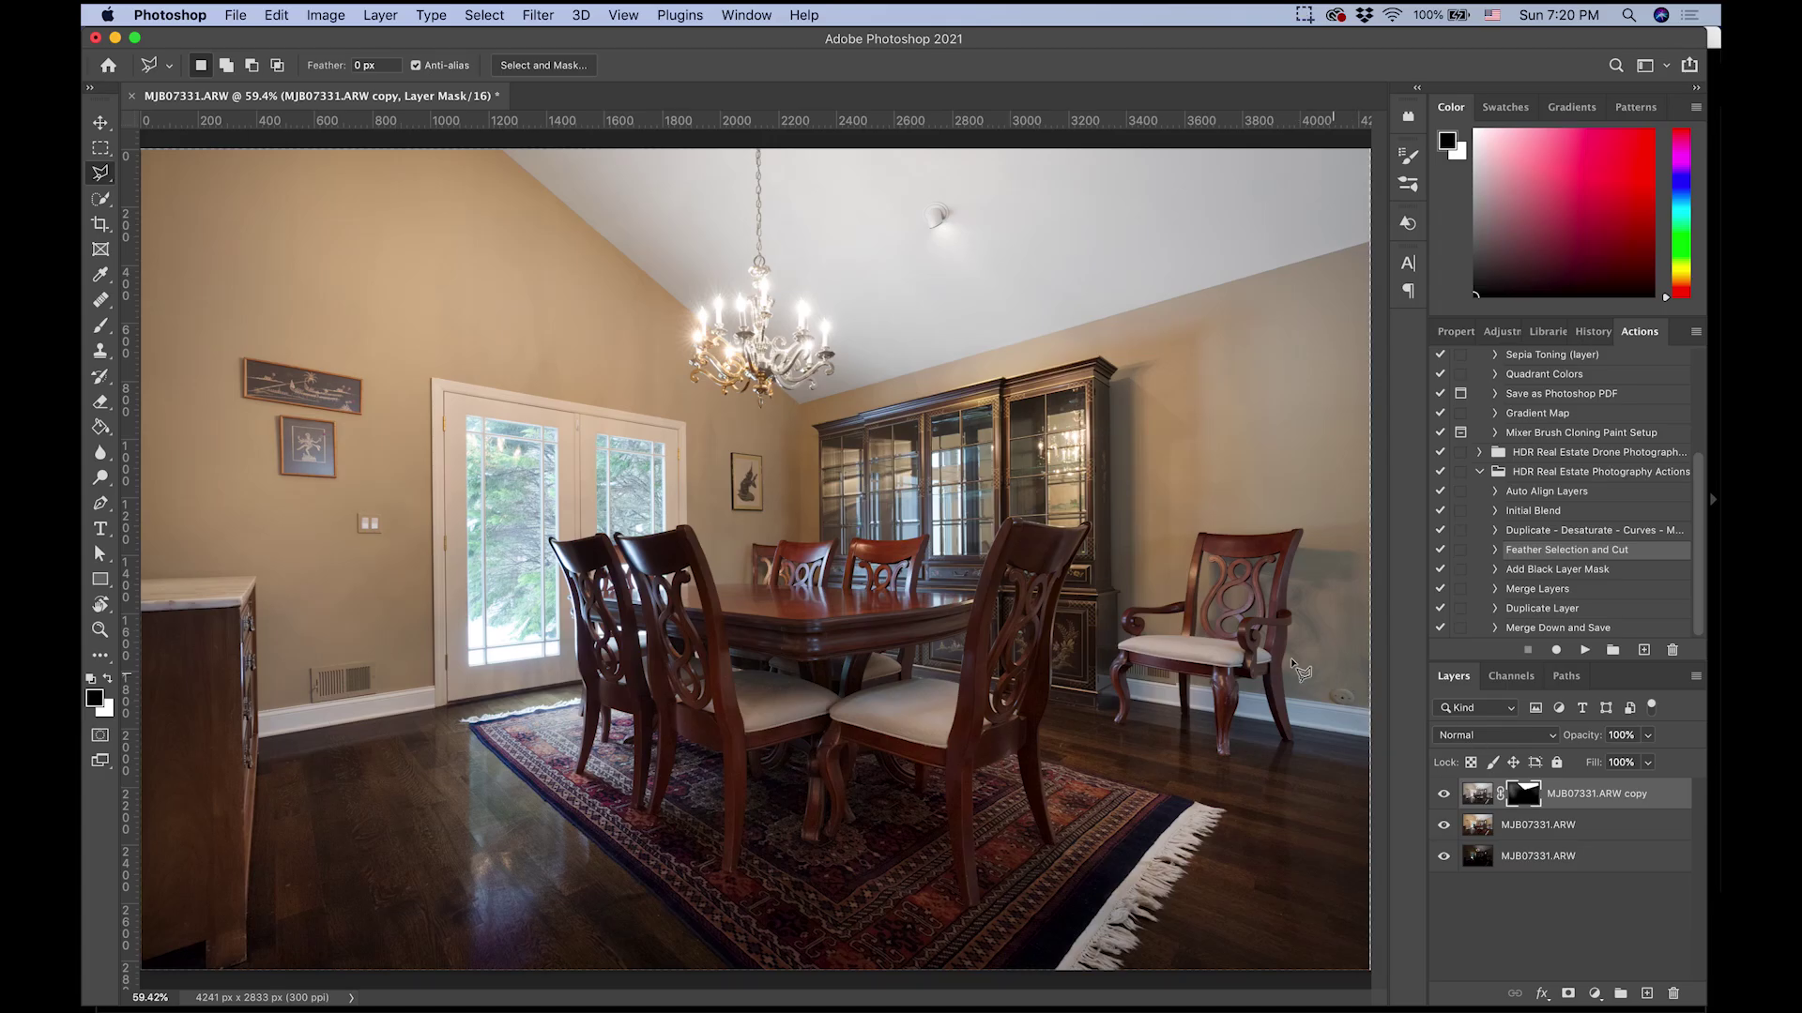
Set up the Brush tool for the chandelier with a 40 px tip, 100% flow and 85% hardness.
{"action": "key", "text": "b"}
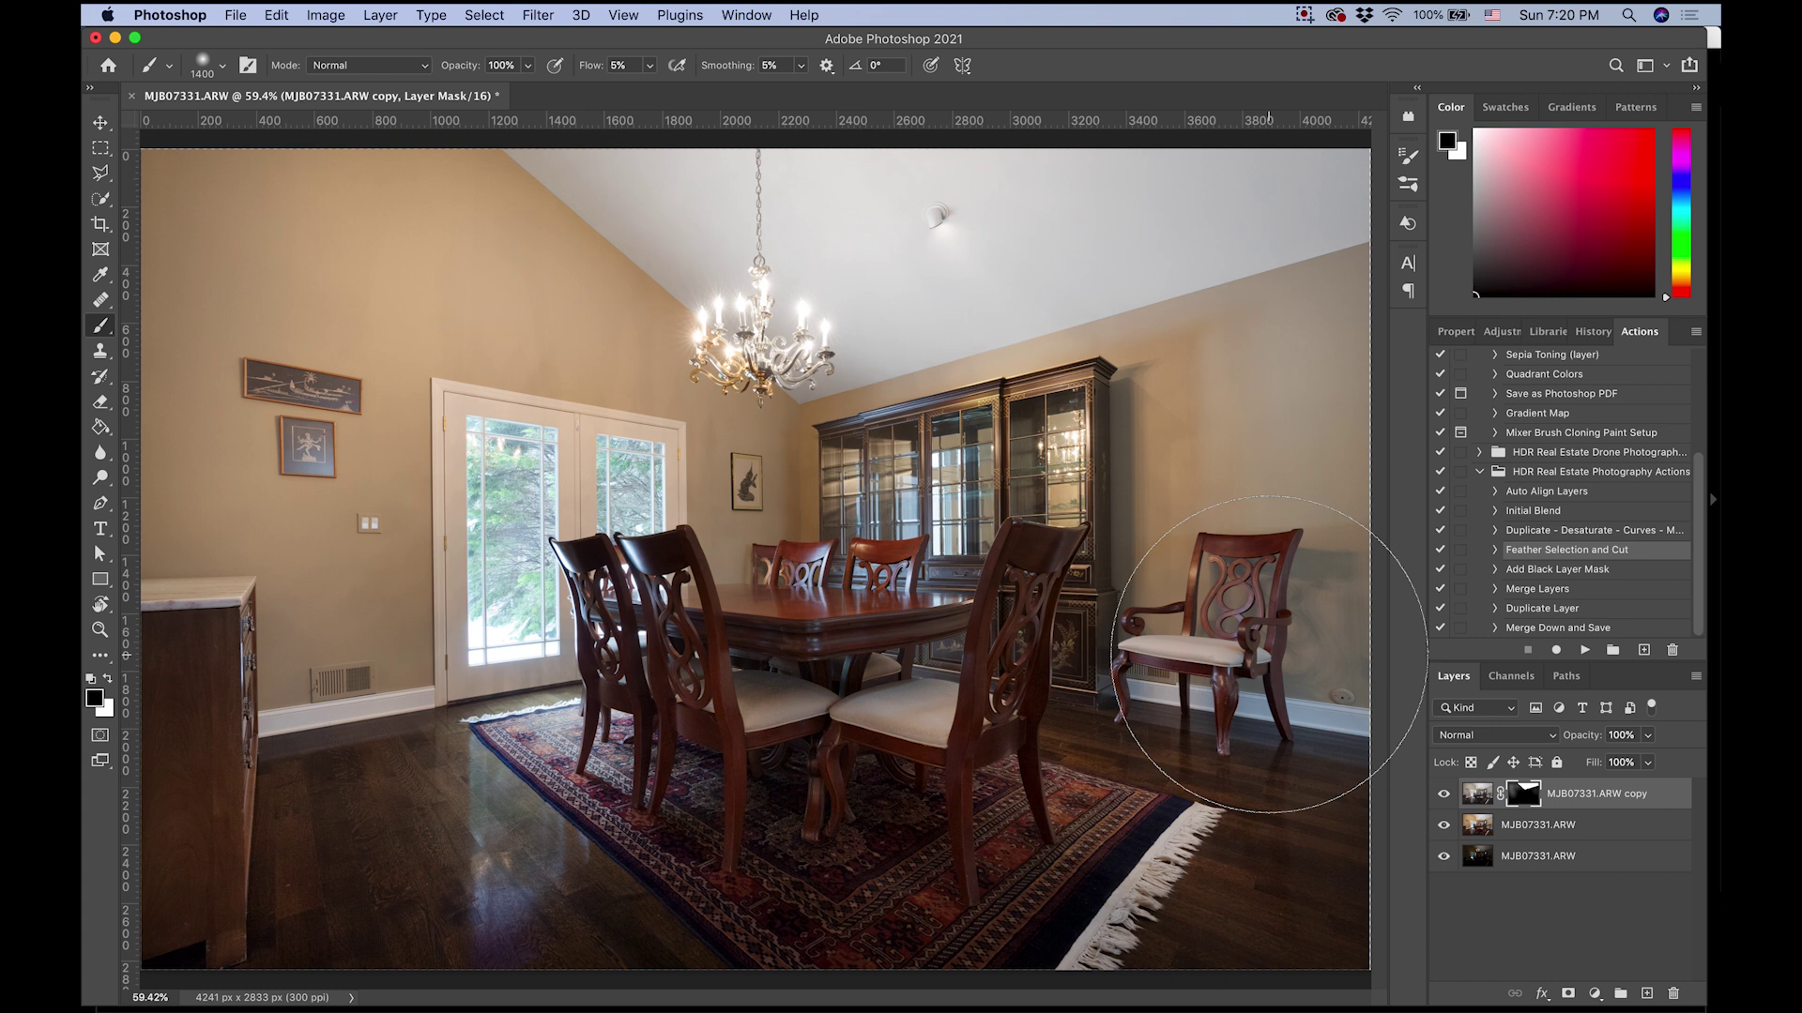
{"action": "key", "text": "bracketleft"}
{"action": "key", "text": "bracketleft"}
{"action": "key", "text": "bracketleft"}
{"action": "key", "text": "bracketleft"}
{"action": "key", "text": "bracketleft"}
{"action": "key", "text": "bracketleft"}
{"action": "key", "text": "bracketleft"}
{"action": "key", "text": "bracketleft"}
{"action": "key", "text": "bracketleft"}
{"action": "key", "text": "bracketleft"}
{"action": "key", "text": "bracketleft"}
{"action": "key", "text": "bracketleft"}
{"action": "key", "text": "bracketleft"}
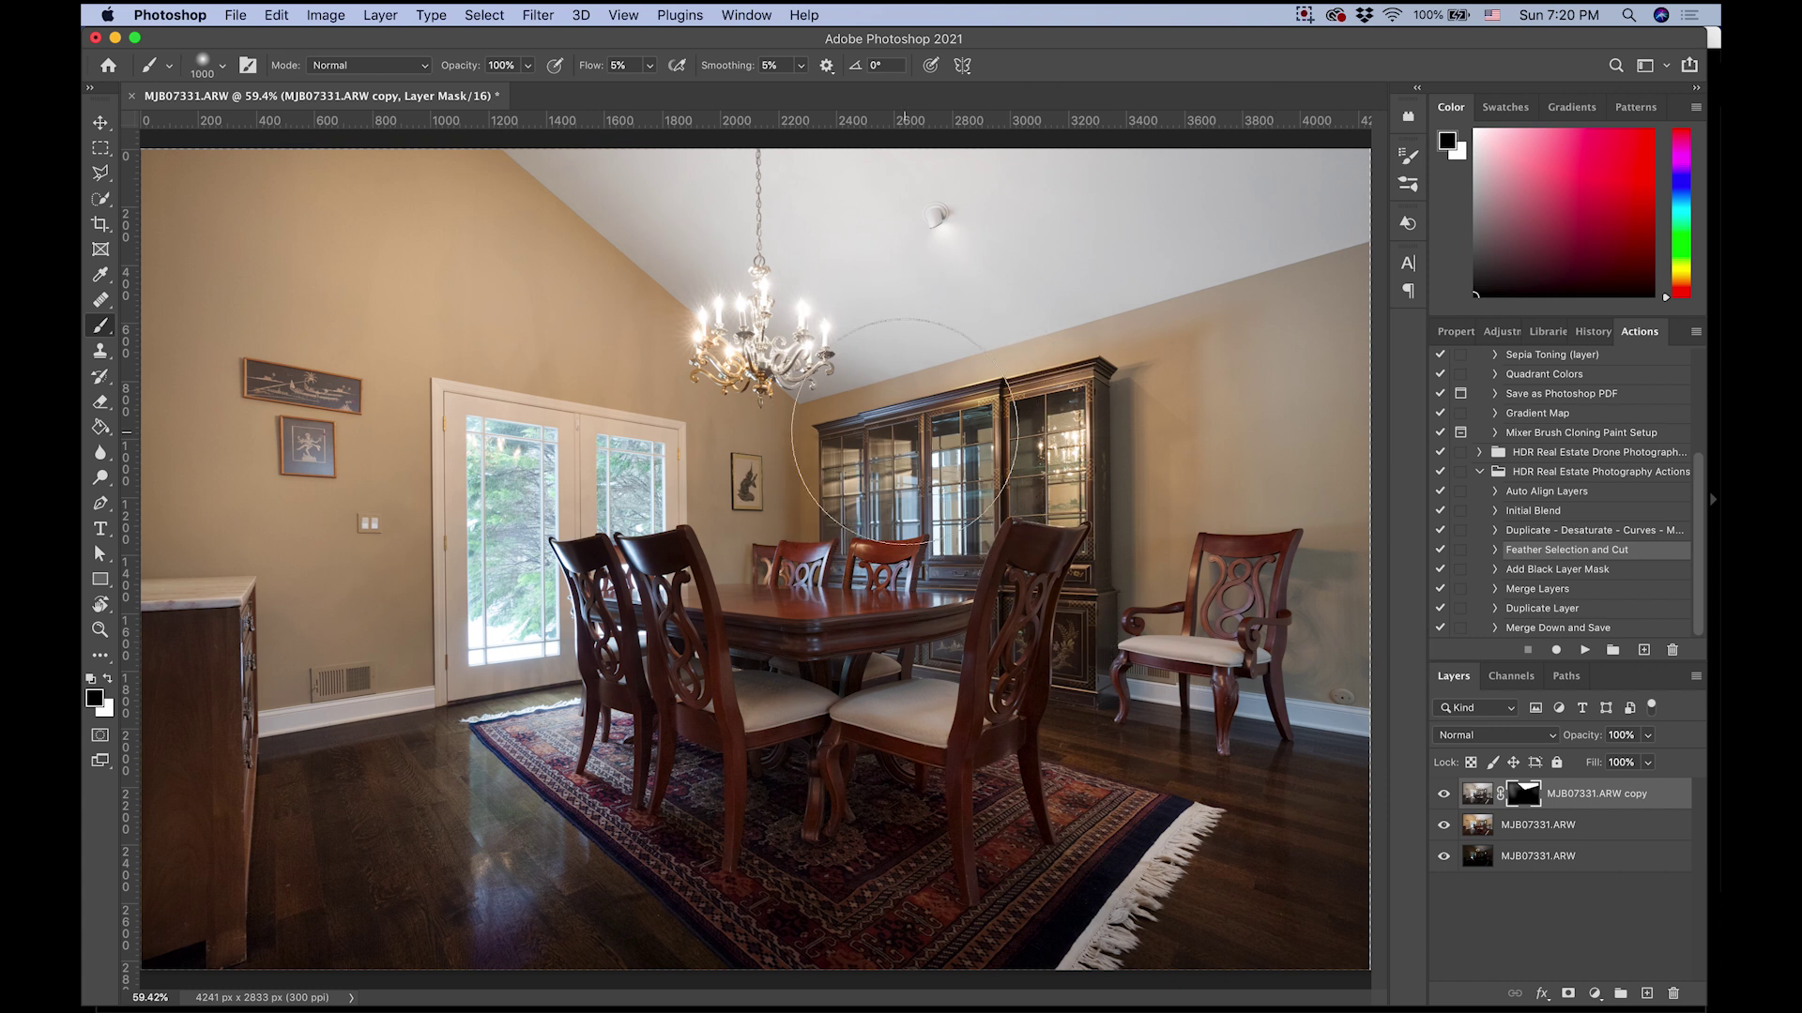
{"action": "key", "text": "z"}
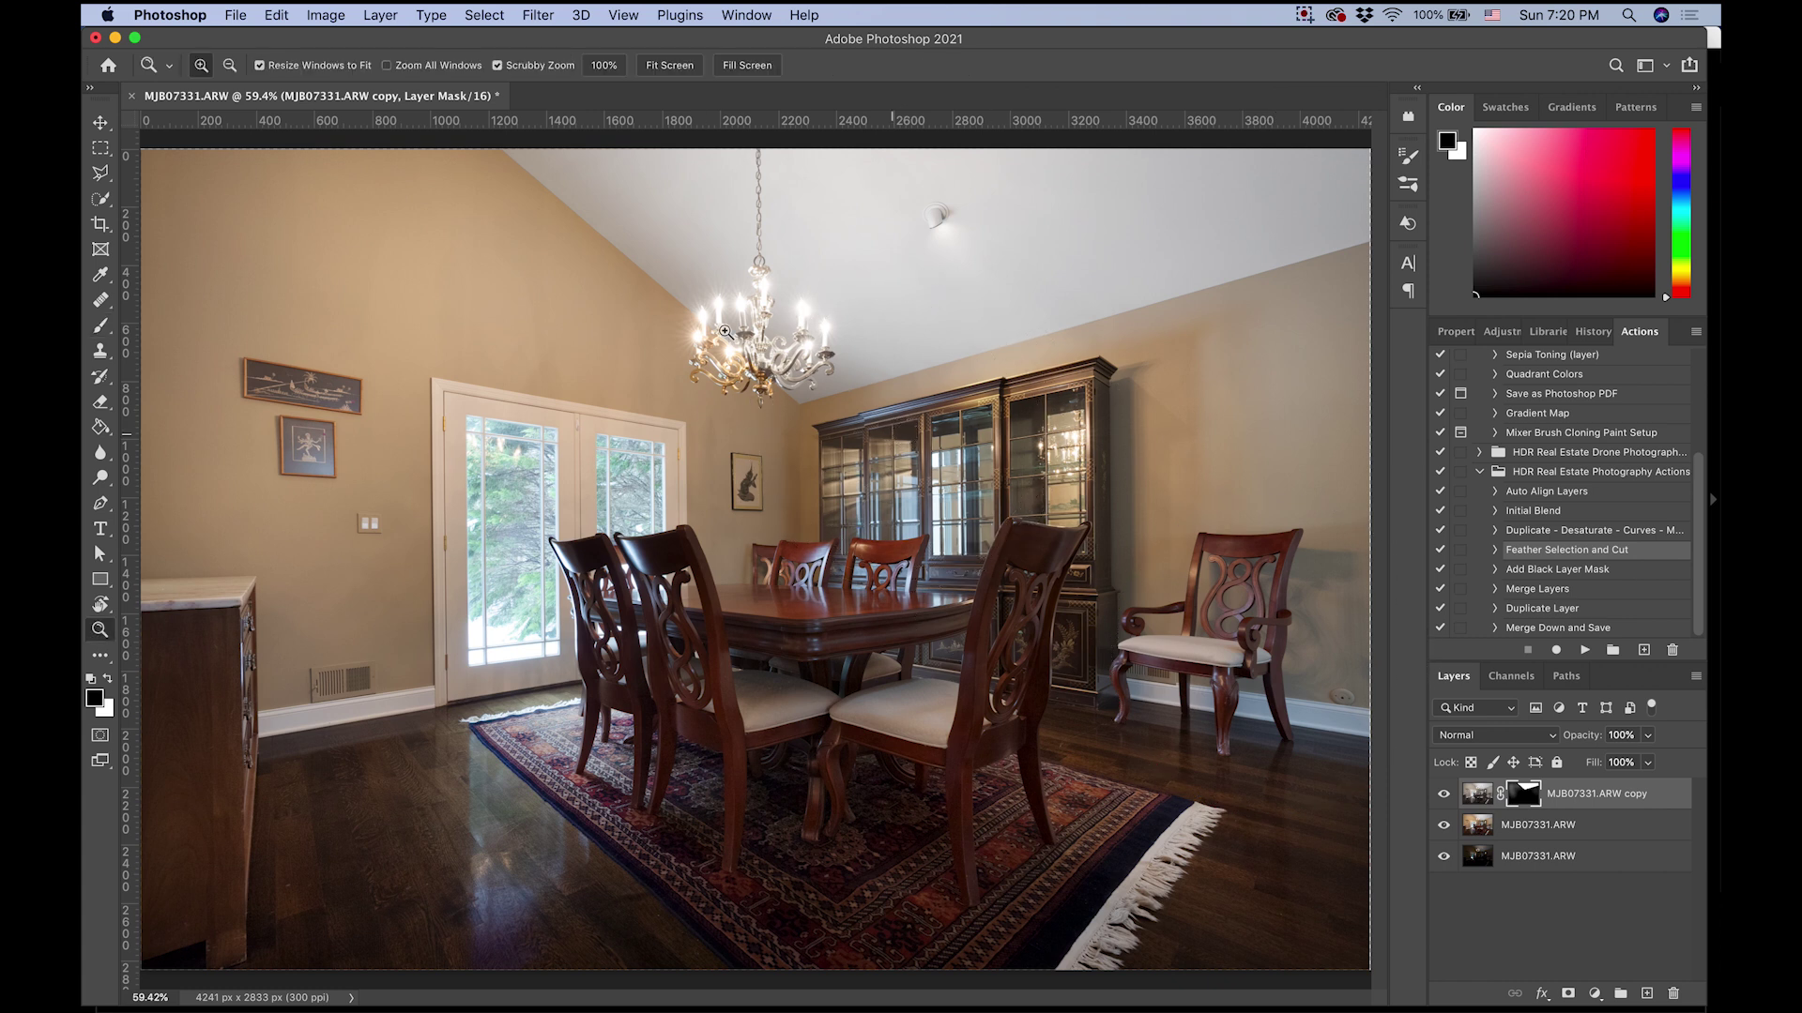
{"action": "mouse_move", "coordinate": [741, 301]}
{"action": "left_mouse_down"}
{"action": "mouse_move", "coordinate": [853, 418]}
{"action": "mouse_move", "coordinate": [792, 431]}
{"action": "mouse_move", "coordinate": [773, 380]}
{"action": "left_mouse_up"}
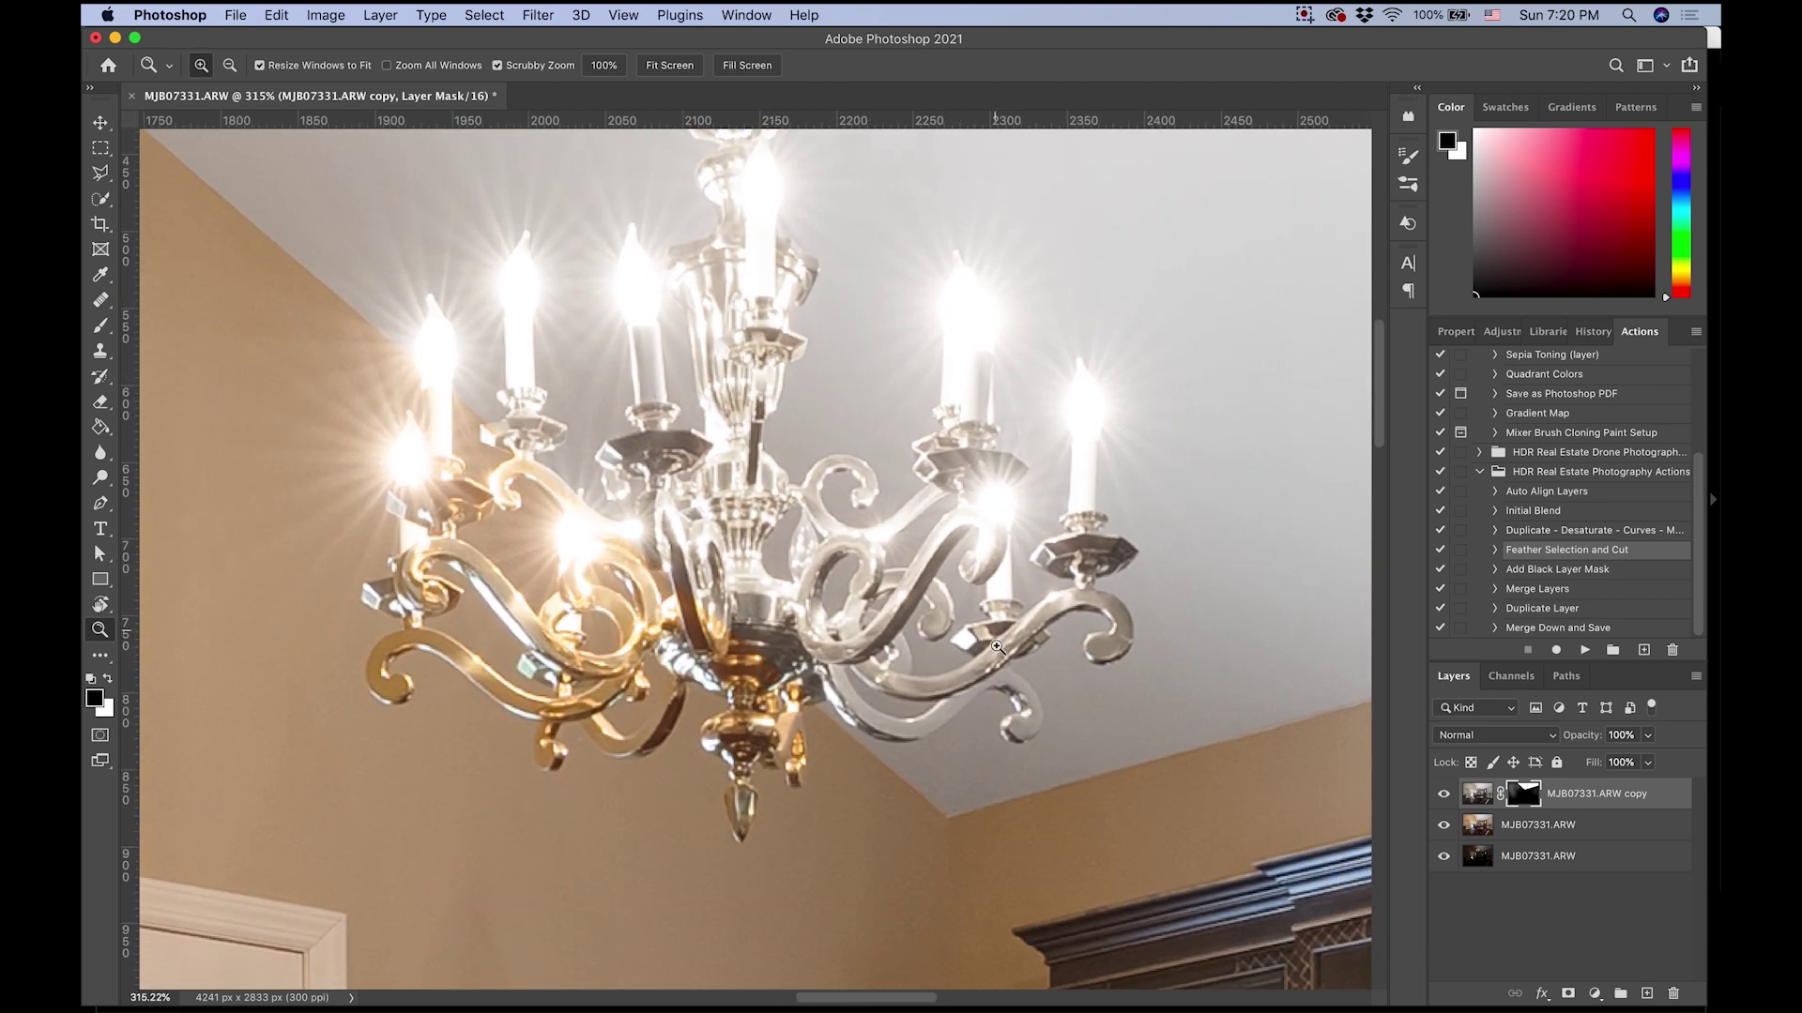
{"action": "key", "text": "b"}
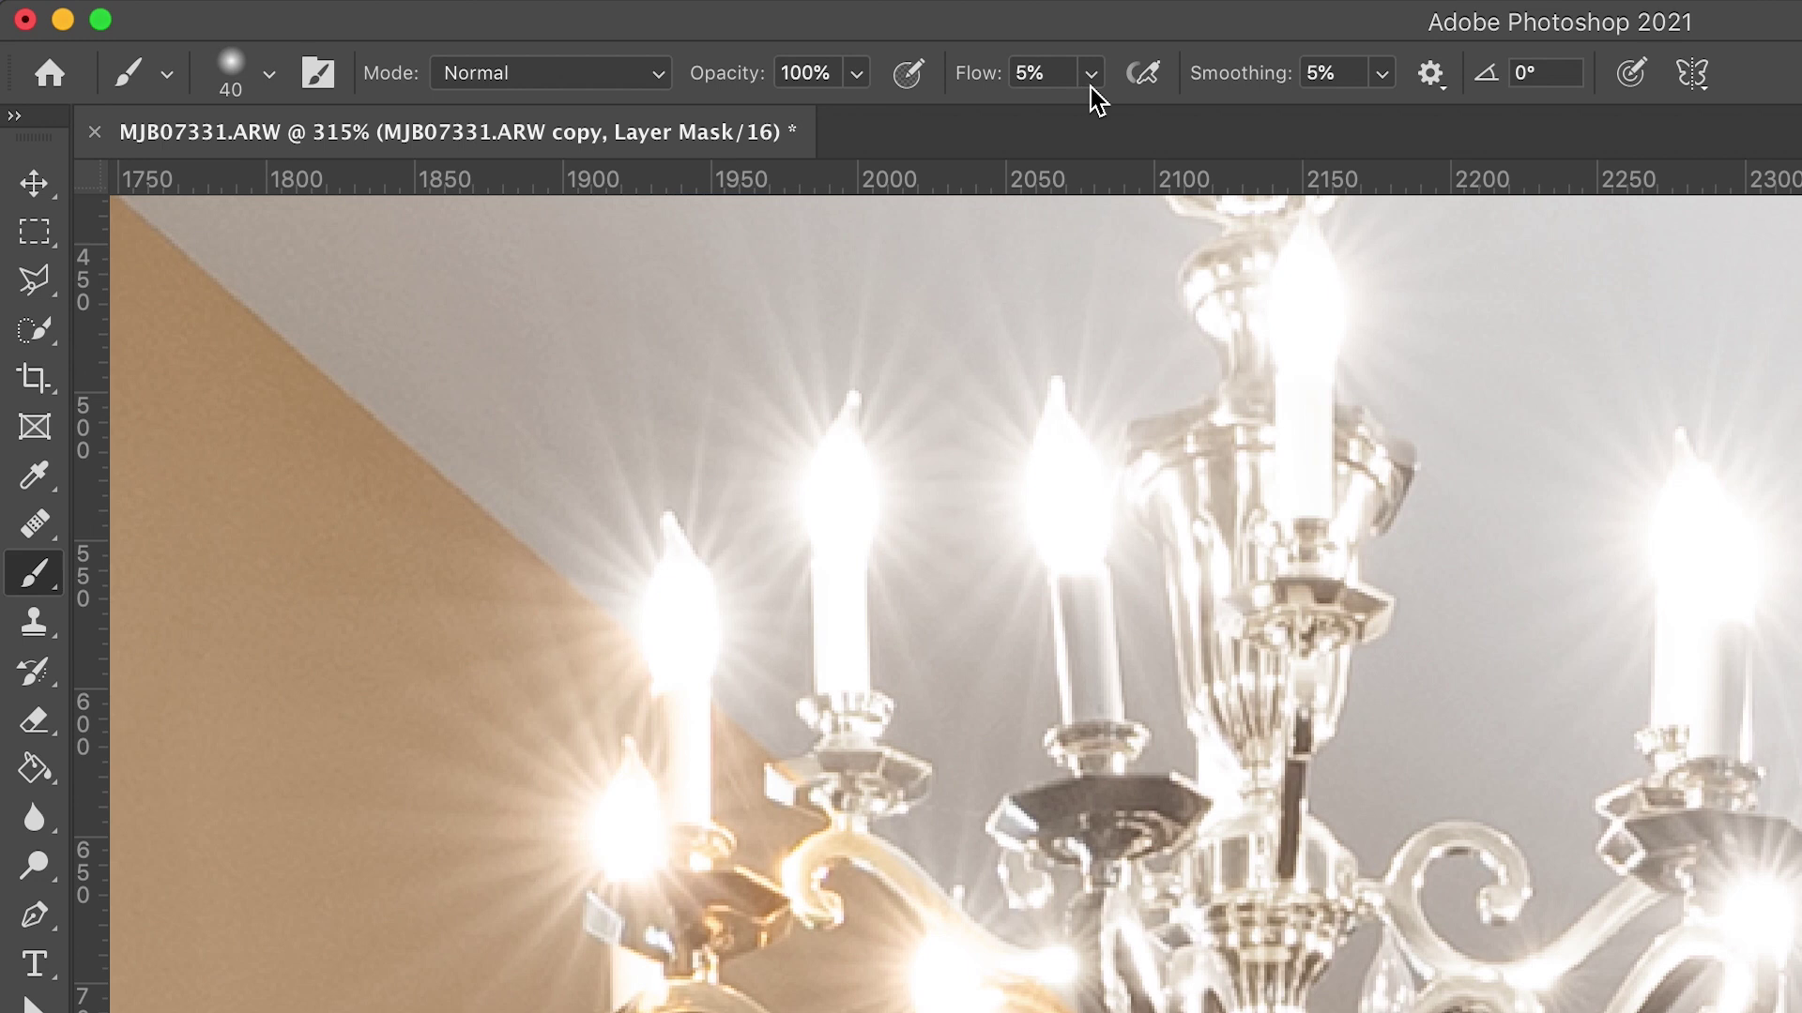
{"action": "left_click", "coordinate": [651, 67]}
{"action": "left_click_drag", "start_coordinate": [652, 88], "coordinate": [755, 101]}
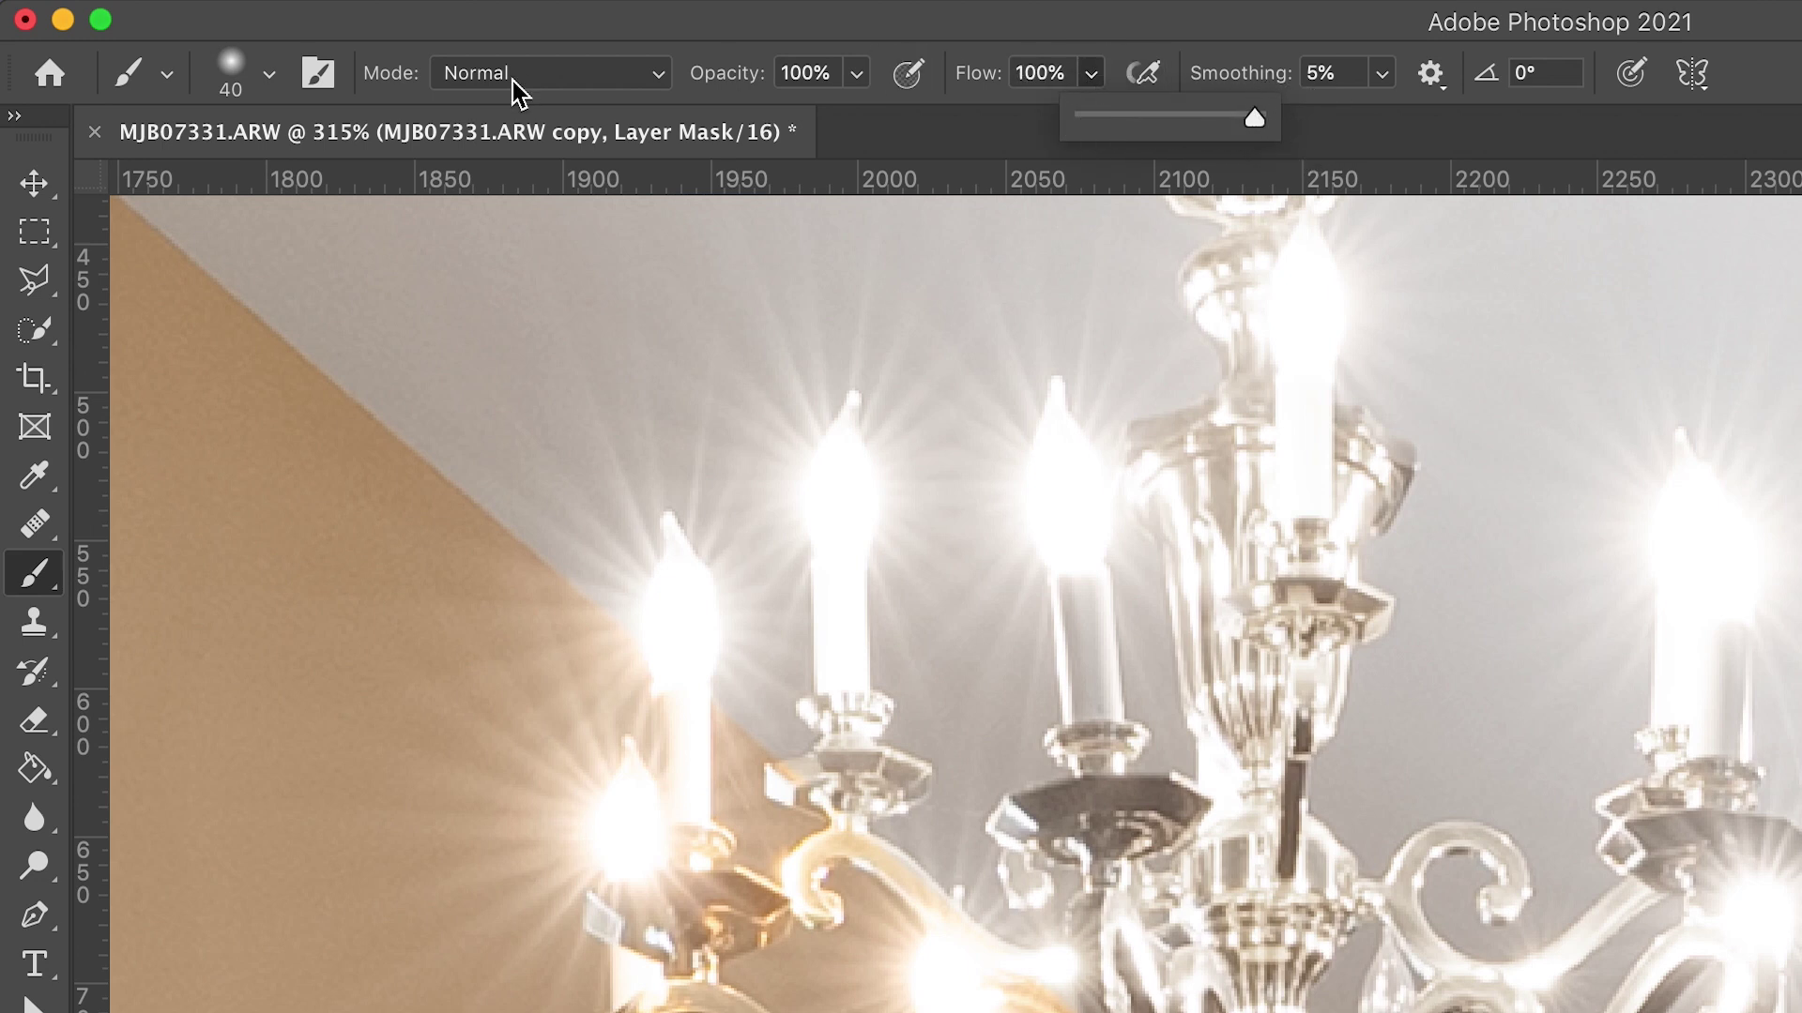
{"action": "left_click", "coordinate": [212, 86]}
{"action": "left_click_drag", "start_coordinate": [209, 275], "coordinate": [409, 284]}
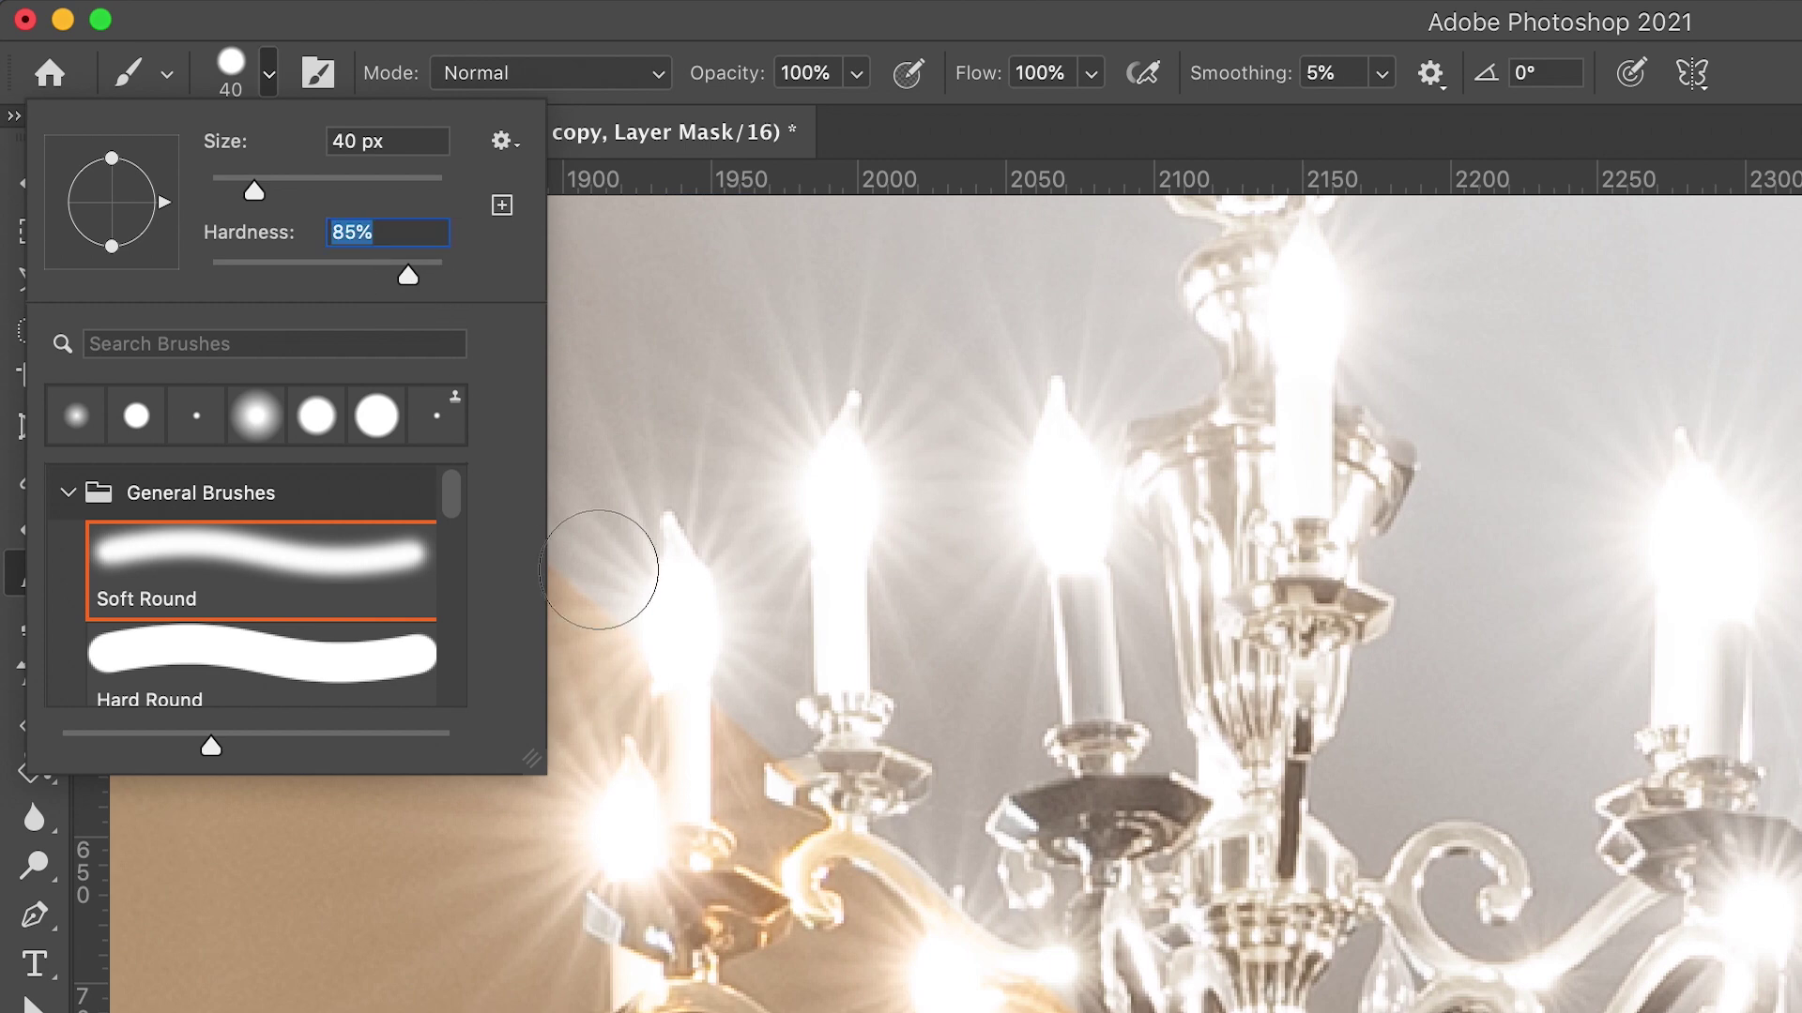
Paint black on the mask over the chandelier's body, arms and candle holders to restore their gold colour, adjusting the brush size as needed.
{"action": "left_click_drag", "start_coordinate": [741, 504], "coordinate": [738, 488]}
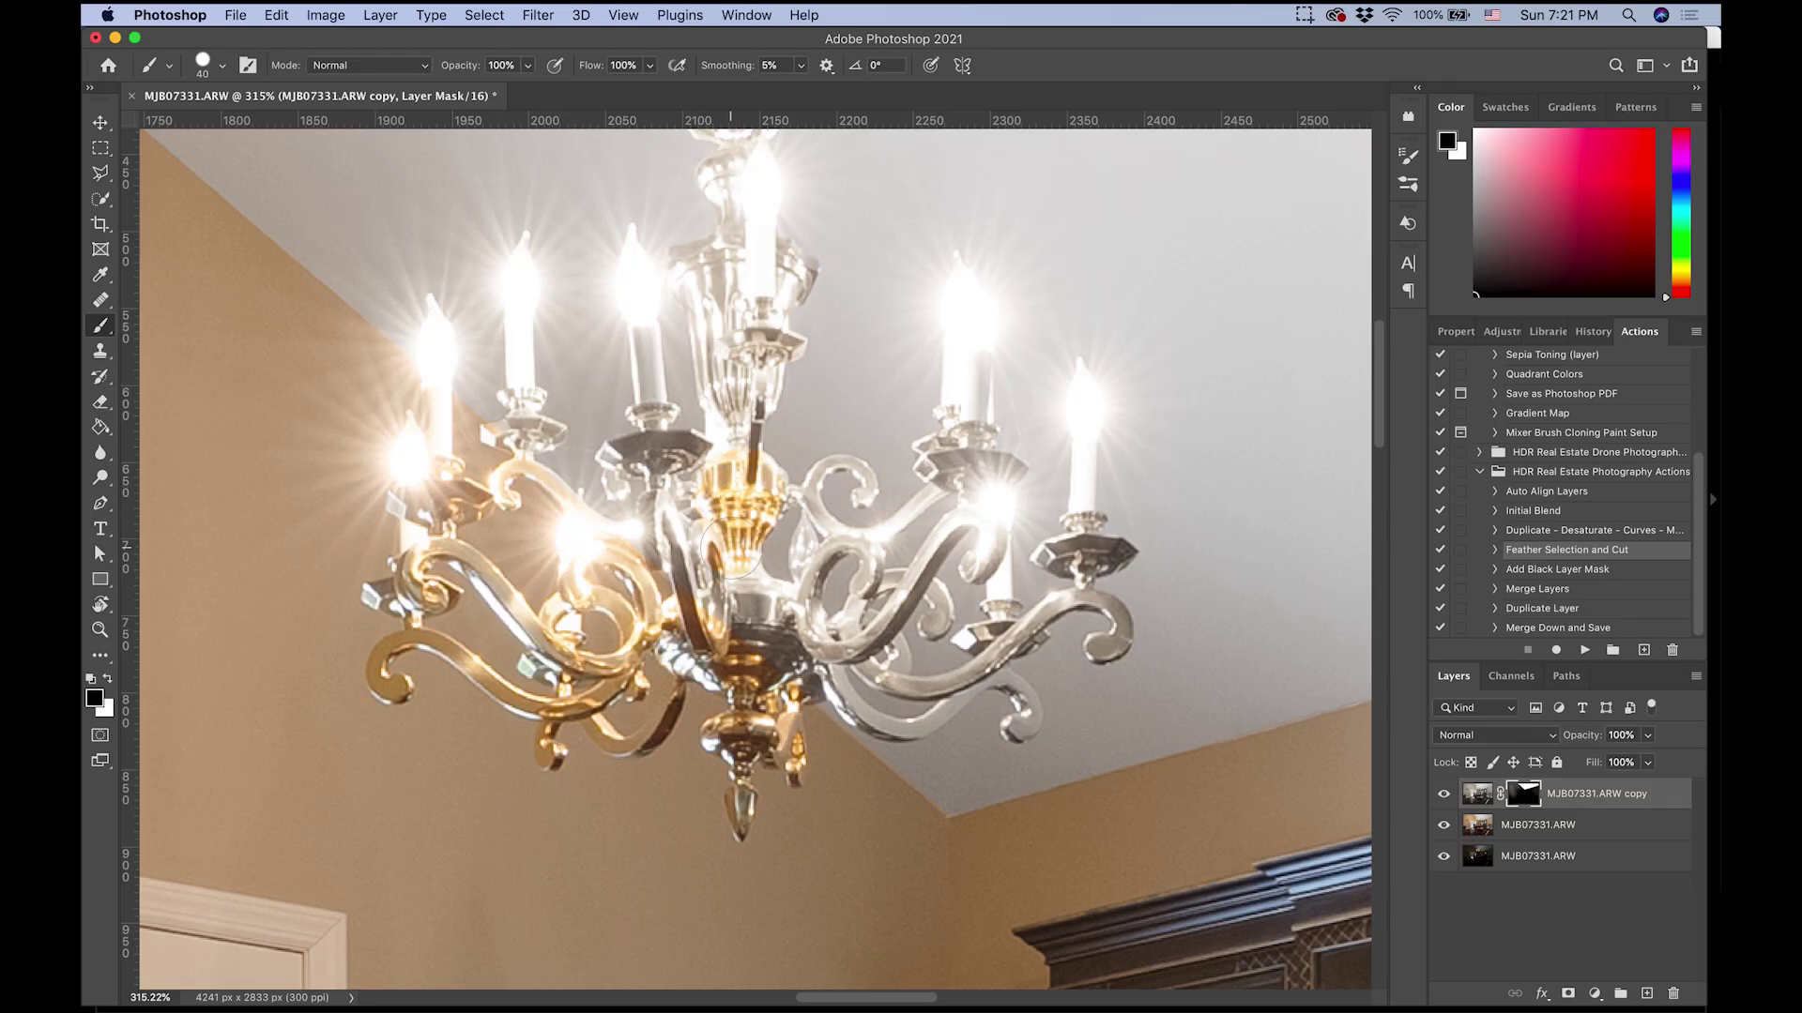
{"action": "key", "text": "bracketleft"}
{"action": "key", "text": "bracketleft"}
{"action": "key", "text": "bracketright"}
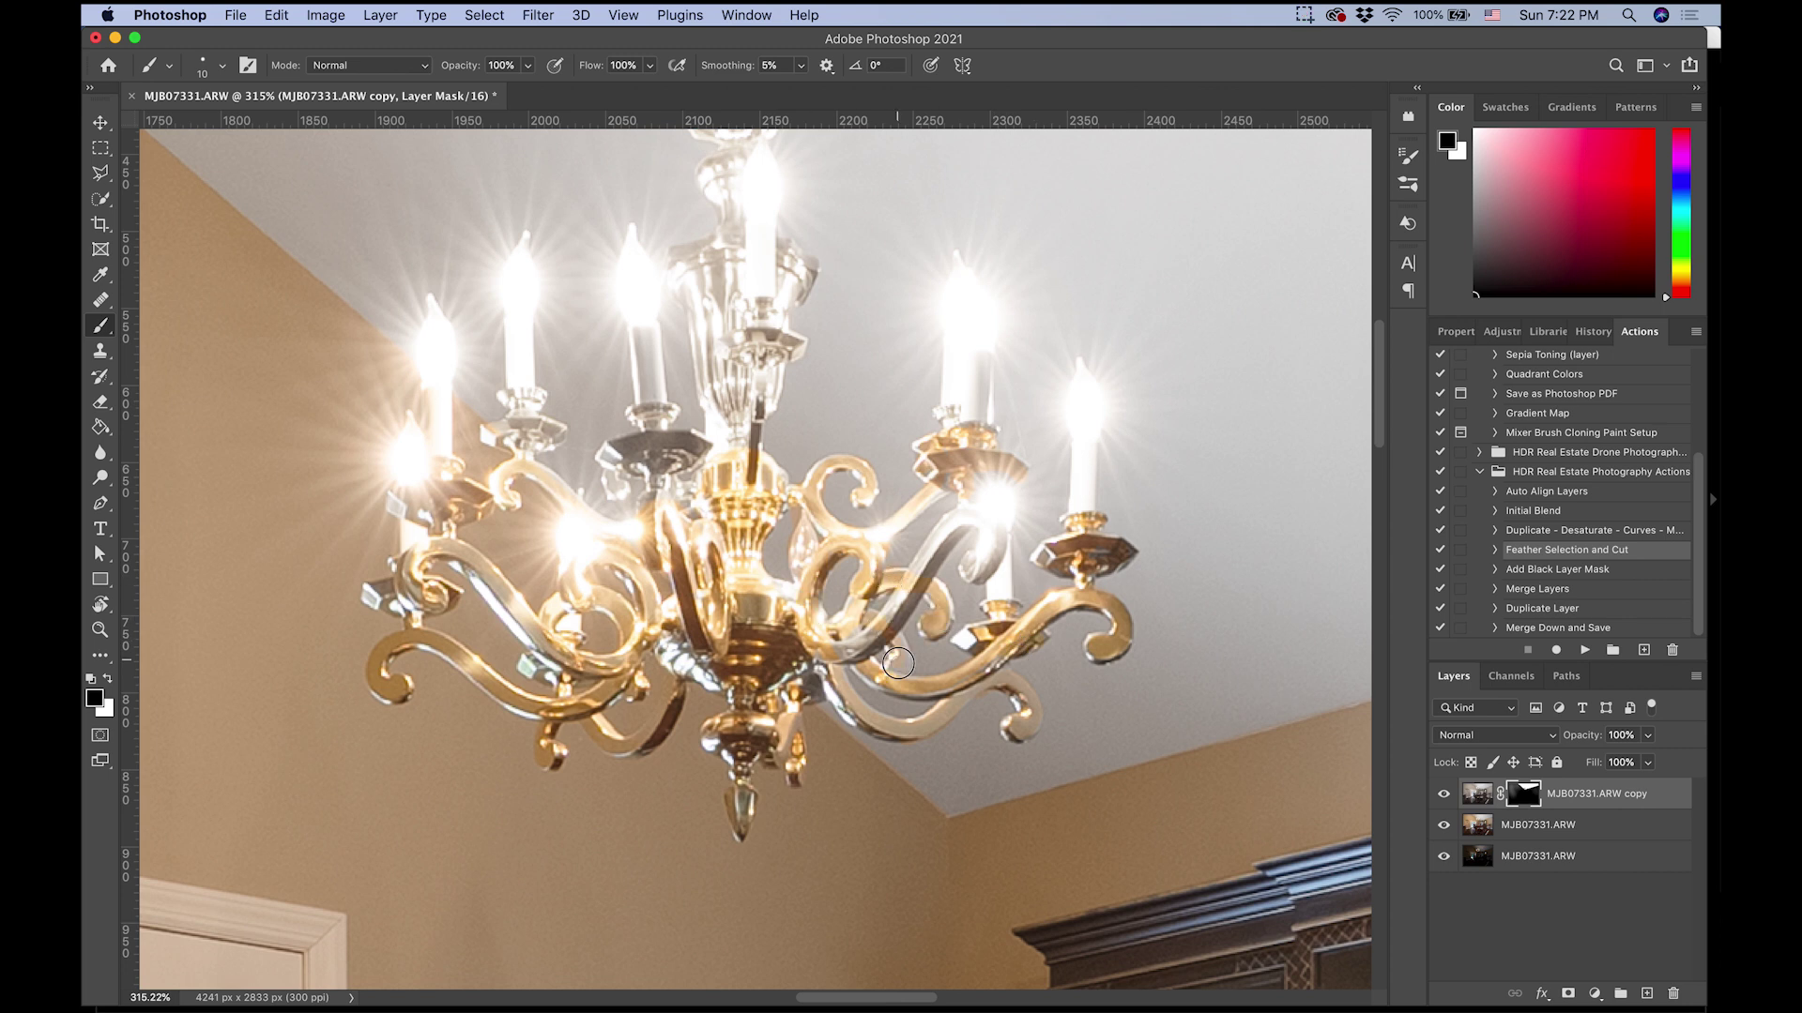
{"action": "mouse_move", "coordinate": [532, 442]}
{"action": "left_mouse_down"}
{"action": "mouse_move", "coordinate": [502, 434]}
{"action": "mouse_move", "coordinate": [523, 395]}
{"action": "left_mouse_up"}
{"action": "mouse_move", "coordinate": [649, 446]}
{"action": "left_mouse_down"}
{"action": "mouse_move", "coordinate": [578, 645]}
{"action": "mouse_move", "coordinate": [582, 615]}
{"action": "left_mouse_up"}
{"action": "key", "text": "bracketright"}
{"action": "key", "text": "bracketright"}
{"action": "key", "text": "bracketright"}
{"action": "mouse_move", "coordinate": [705, 548]}
{"action": "left_mouse_down"}
{"action": "mouse_move", "coordinate": [653, 469]}
{"action": "mouse_move", "coordinate": [719, 460]}
{"action": "mouse_move", "coordinate": [621, 295]}
{"action": "mouse_move", "coordinate": [696, 313]}
{"action": "left_mouse_up"}
{"action": "key", "text": "bracketleft"}
{"action": "key", "text": "bracketleft"}
{"action": "key", "text": "bracketleft"}
{"action": "key", "text": "super+0"}
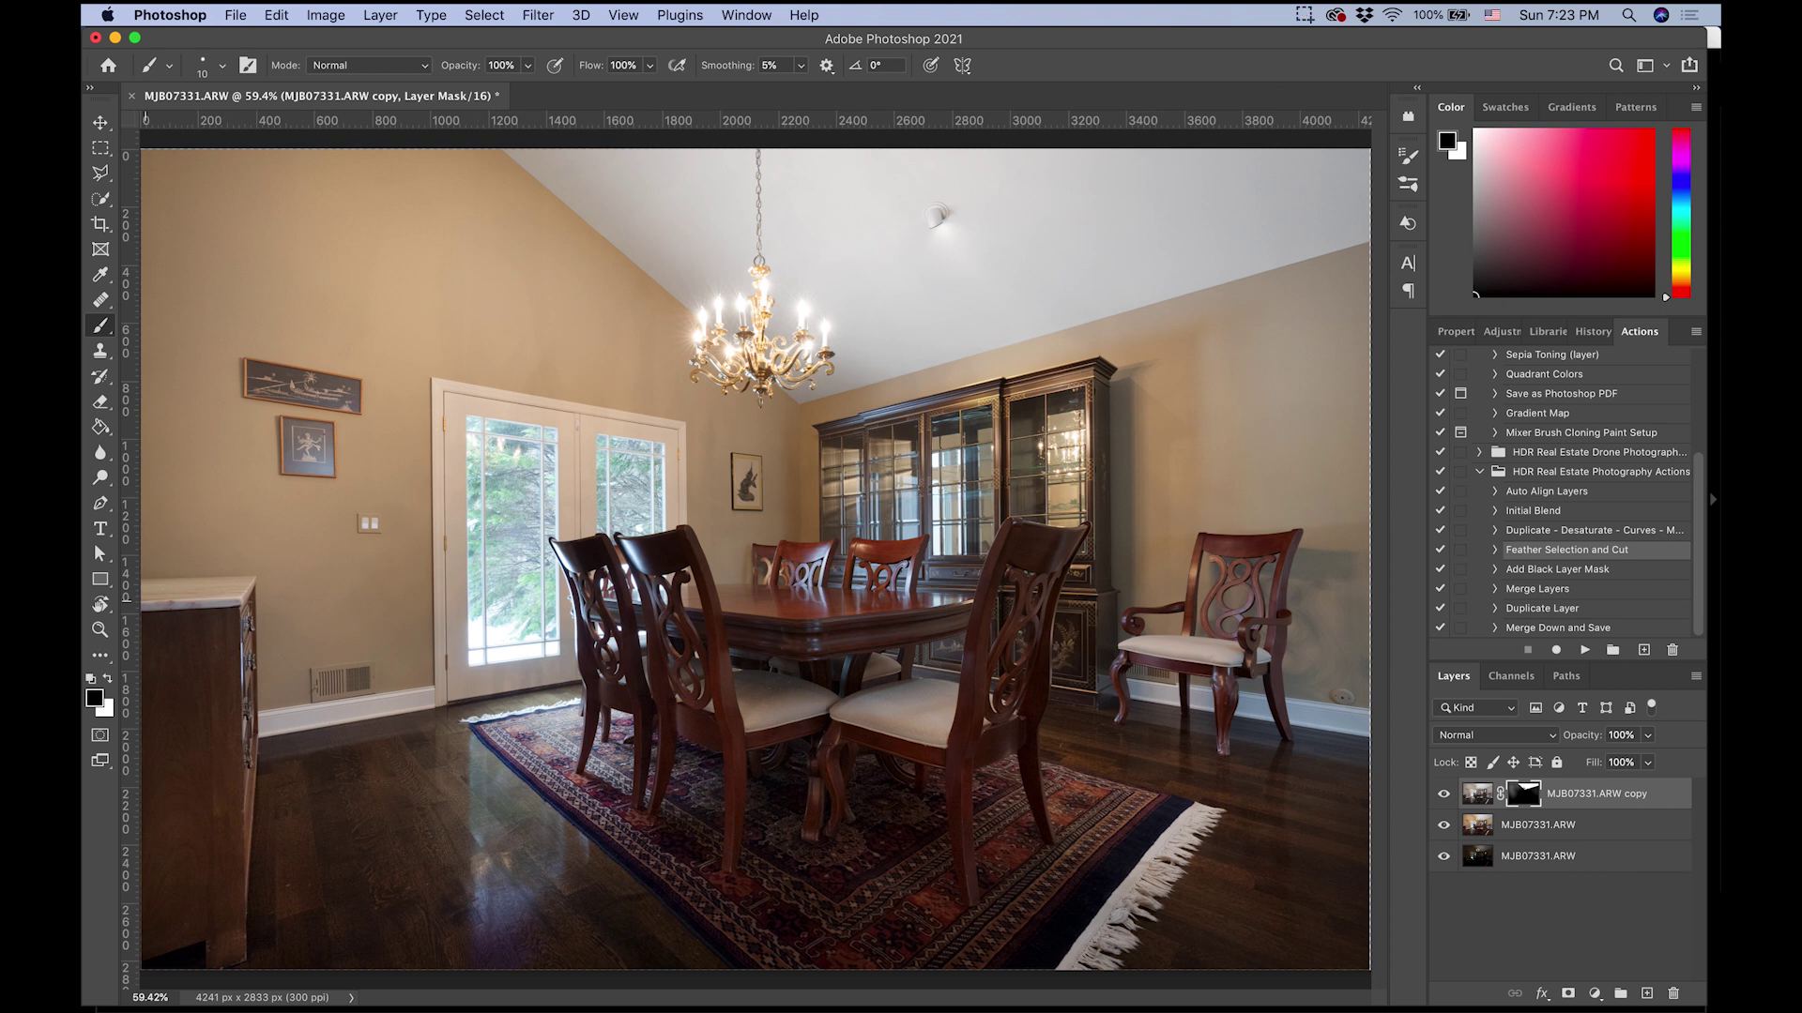
Outline the French doors and their frame around the chair backs with the Polygonal Lasso, and cut the feathered selection from the mask.
{"action": "key", "text": "z"}
{"action": "mouse_move", "coordinate": [159, 583]}
{"action": "left_mouse_down"}
{"action": "mouse_move", "coordinate": [262, 623]}
{"action": "mouse_move", "coordinate": [503, 635]}
{"action": "left_mouse_up"}
{"action": "key", "text": "l"}
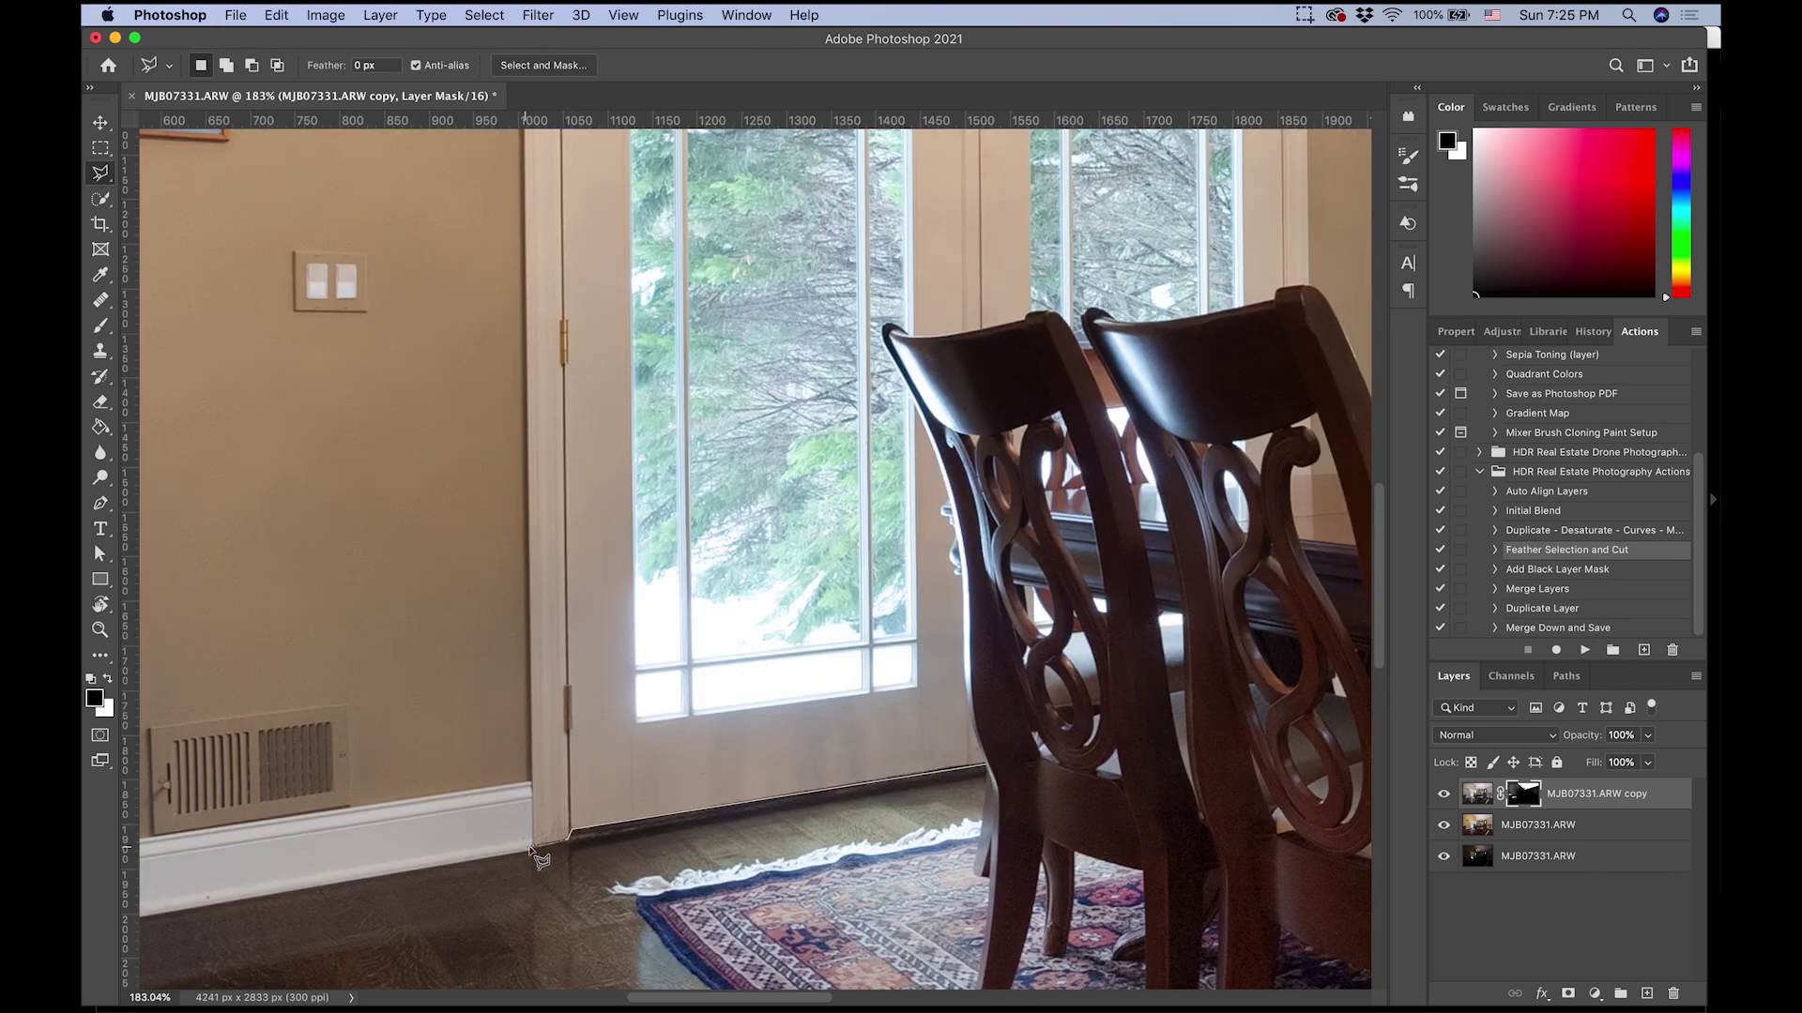
{"action": "left_click", "coordinate": [531, 848]}
{"action": "left_click_drag", "start_coordinate": [489, 147], "coordinate": [490, 228]}
{"action": "left_click", "coordinate": [526, 215]}
{"action": "left_click", "coordinate": [1051, 315]}
{"action": "left_click", "coordinate": [1053, 650]}
{"action": "left_click", "coordinate": [737, 710]}
{"action": "left_click_drag", "start_coordinate": [704, 750], "coordinate": [703, 510]}
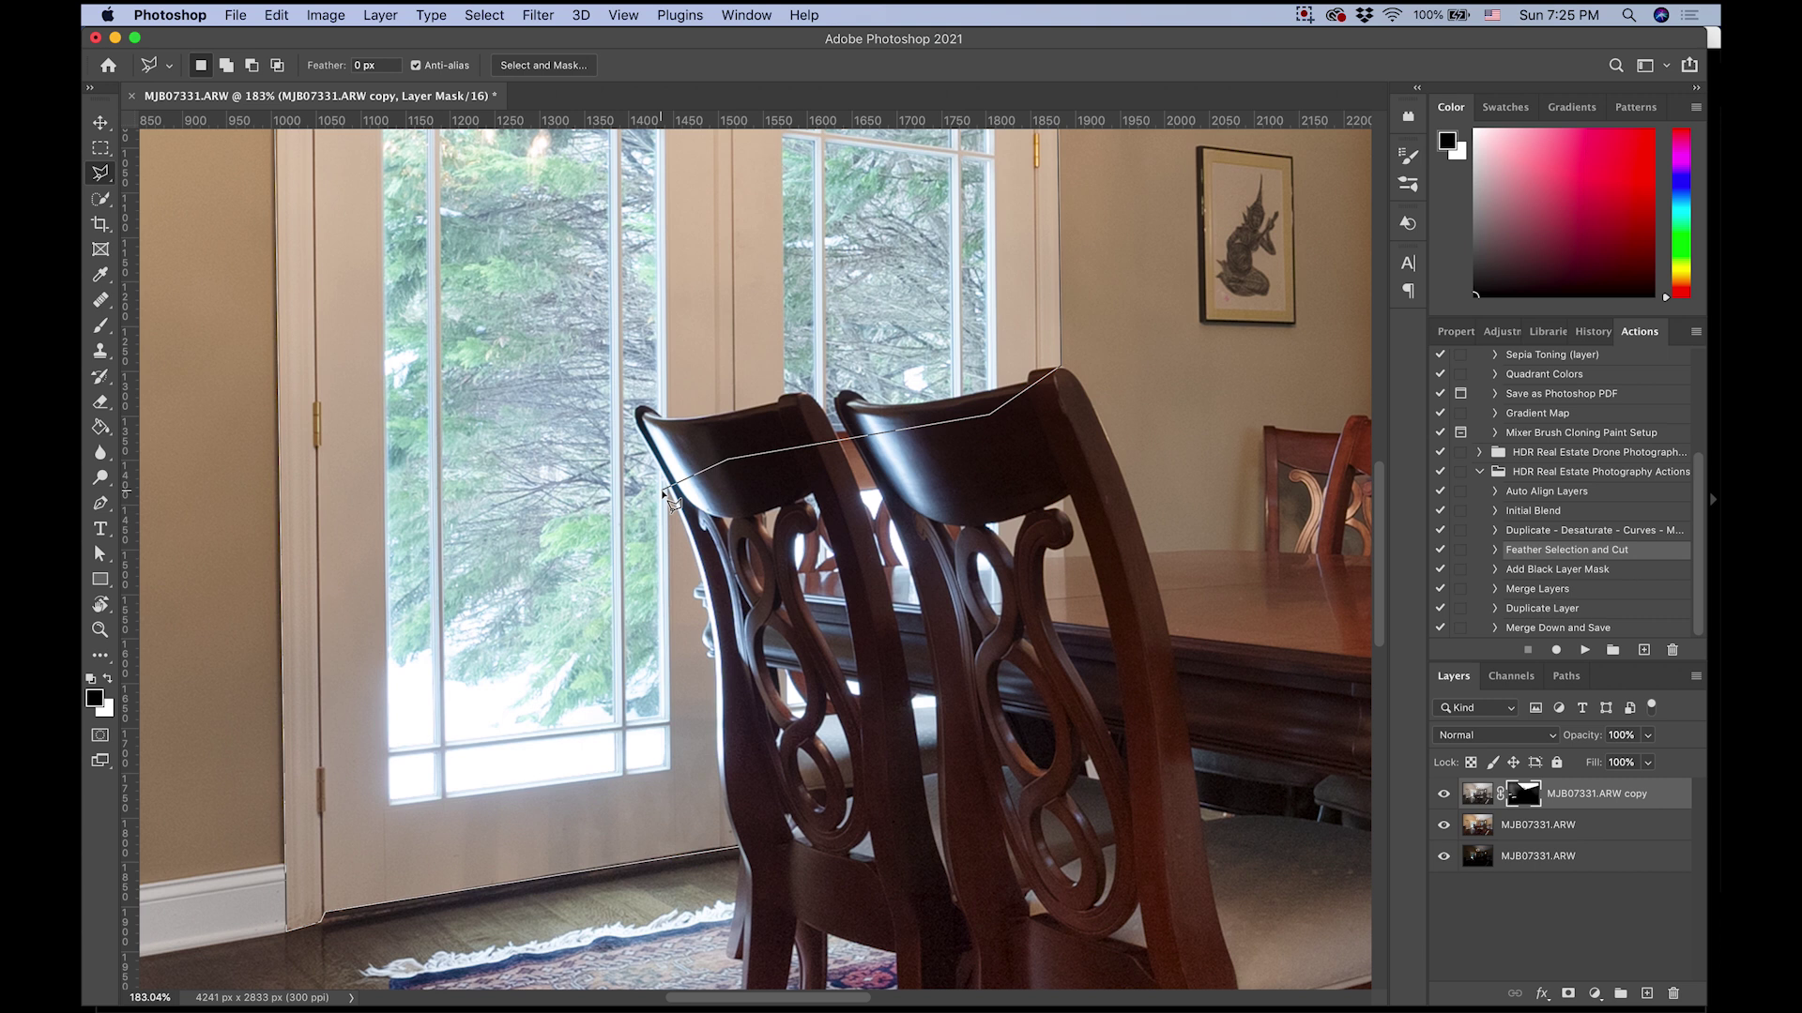
{"action": "scroll", "coordinate": [692, 500], "scroll_direction": "up", "scroll_amount": 5}
{"action": "left_click", "coordinate": [670, 488]}
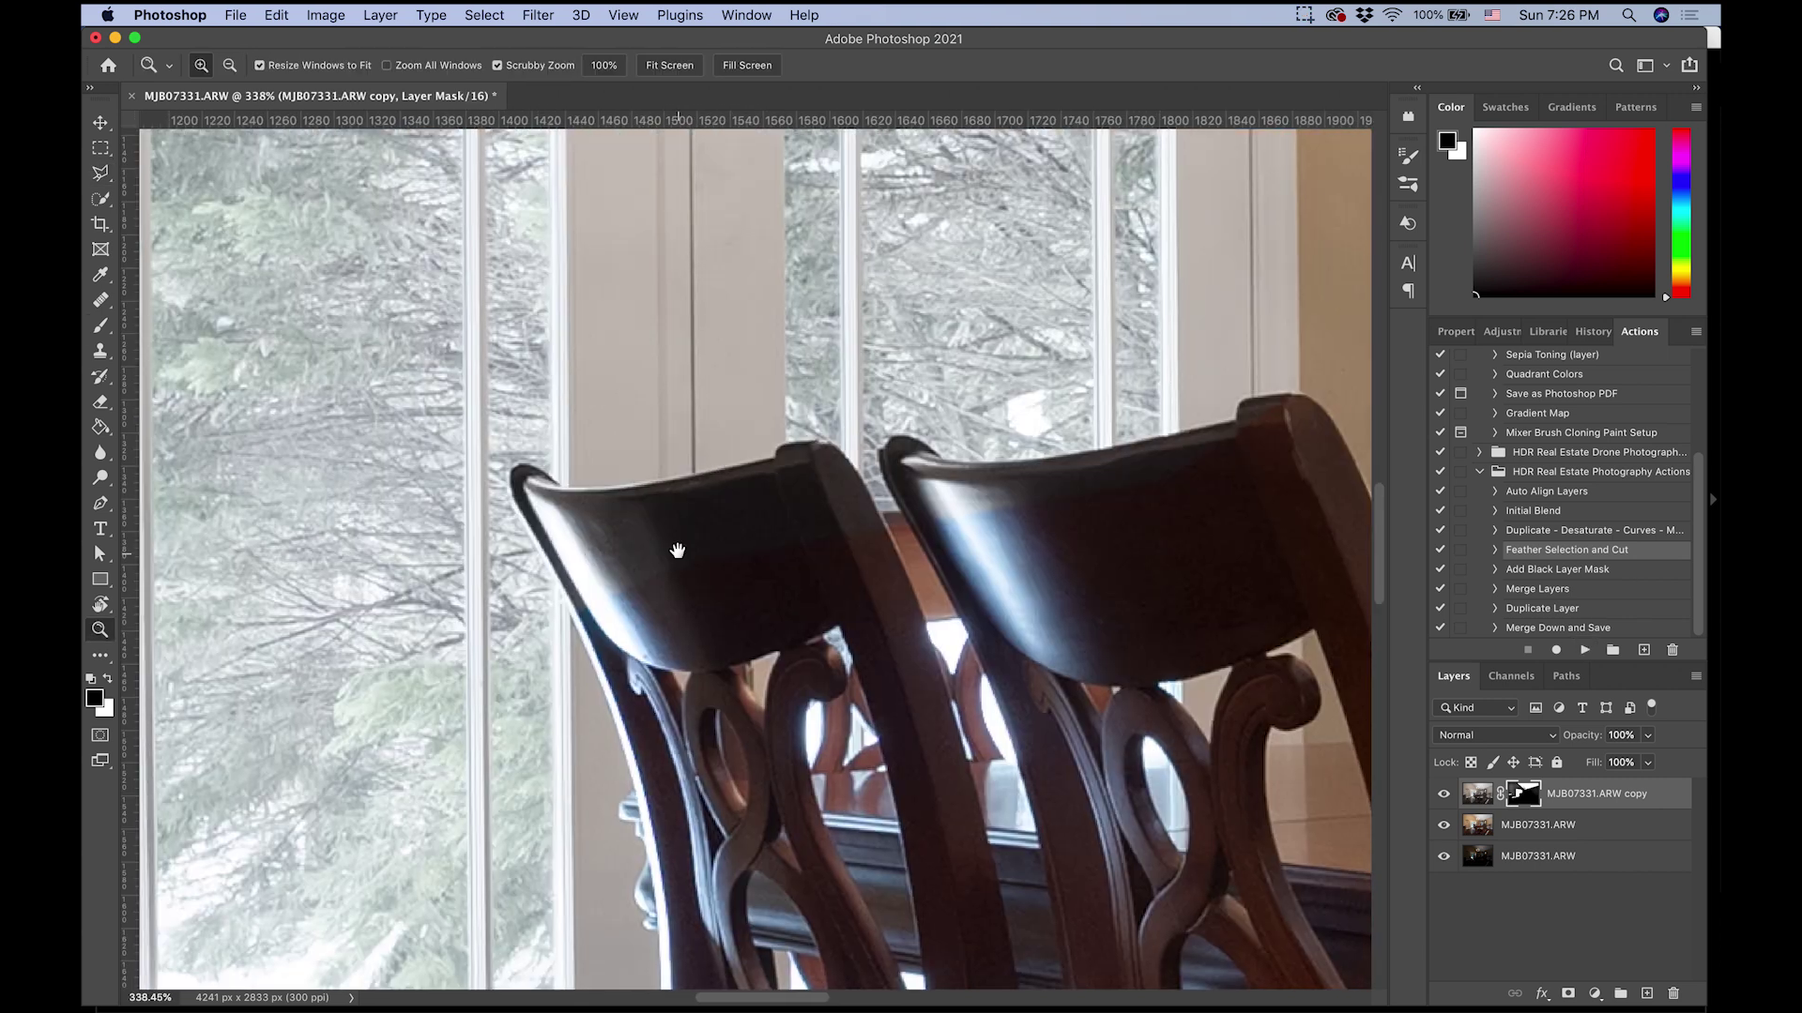
Brush black on the mask over the chair backs and armchair leg to restore their wood colour beside the doors and baseboard.
{"action": "left_click_drag", "start_coordinate": [678, 549], "coordinate": [688, 550]}
{"action": "key", "text": "b"}
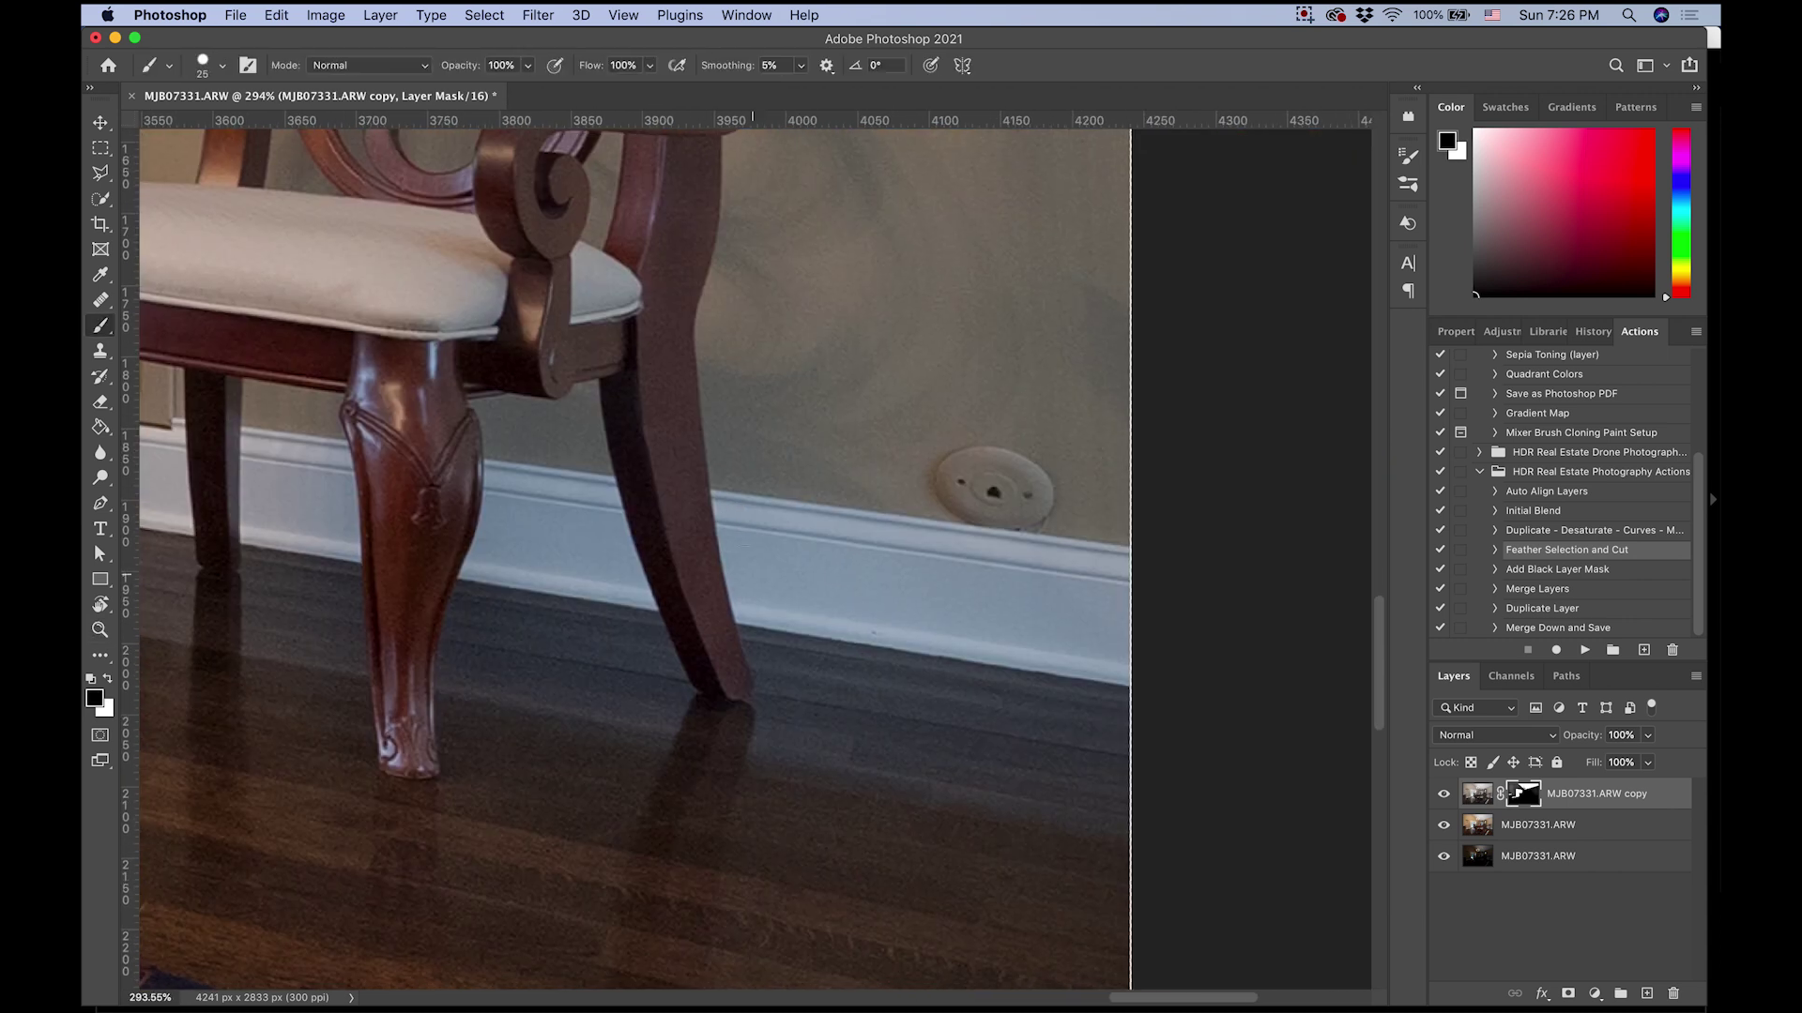
{"action": "key", "text": "x"}
{"action": "key", "text": "bracketright"}
{"action": "mouse_move", "coordinate": [750, 577]}
{"action": "left_mouse_down"}
{"action": "mouse_move", "coordinate": [808, 522]}
{"action": "mouse_move", "coordinate": [1138, 624]}
{"action": "mouse_move", "coordinate": [1135, 670]}
{"action": "mouse_move", "coordinate": [1039, 622]}
{"action": "mouse_move", "coordinate": [744, 595]}
{"action": "left_mouse_up"}
Outline the baseboard sections between the armchair's legs with the Polygonal Lasso and cut each selection from the mask.
{"action": "scroll", "coordinate": [751, 563], "scroll_direction": "left", "scroll_amount": 5}
{"action": "key", "text": "l"}
{"action": "left_click", "coordinate": [638, 474]}
{"action": "left_click", "coordinate": [769, 490]}
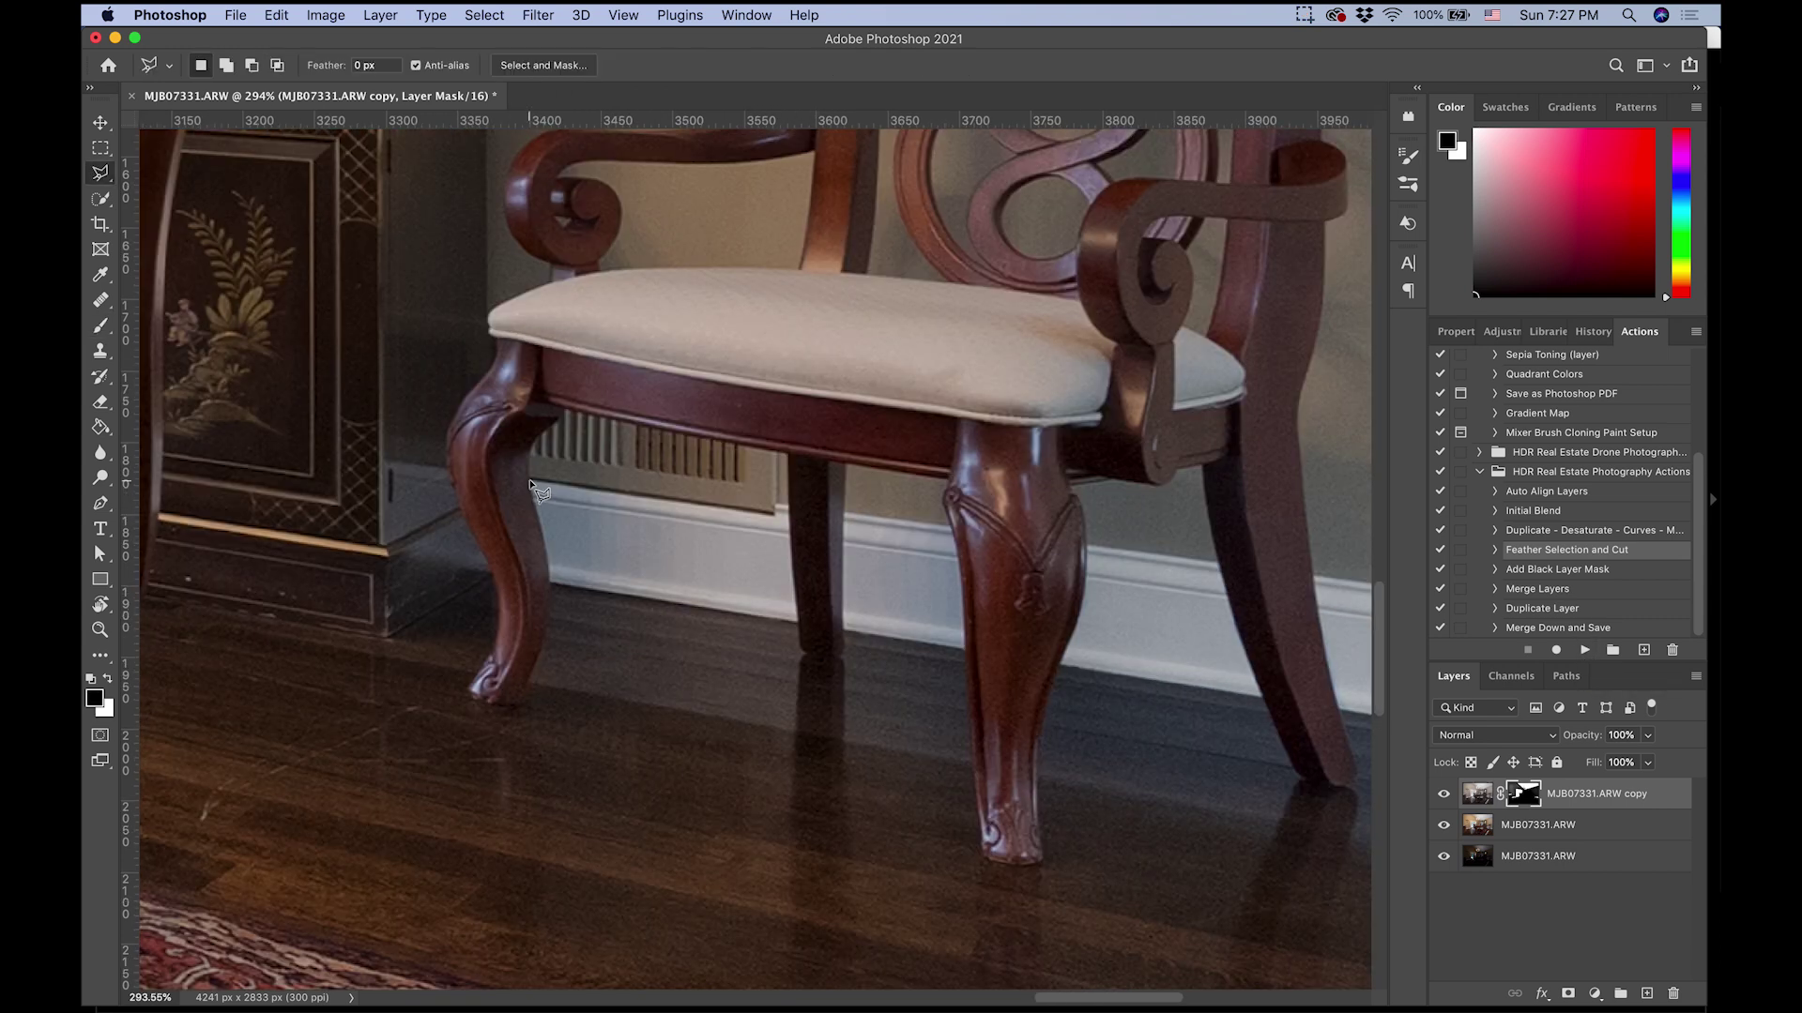
{"action": "left_click", "coordinate": [795, 621]}
{"action": "left_click", "coordinate": [788, 507]}
{"action": "left_click", "coordinate": [531, 482]}
{"action": "key", "text": "F4"}
{"action": "left_click_drag", "start_coordinate": [932, 554], "coordinate": [725, 530]}
{"action": "left_click", "coordinate": [636, 491]}
{"action": "left_click", "coordinate": [744, 503]}
{"action": "left_click", "coordinate": [757, 624]}
{"action": "left_click", "coordinate": [636, 608]}
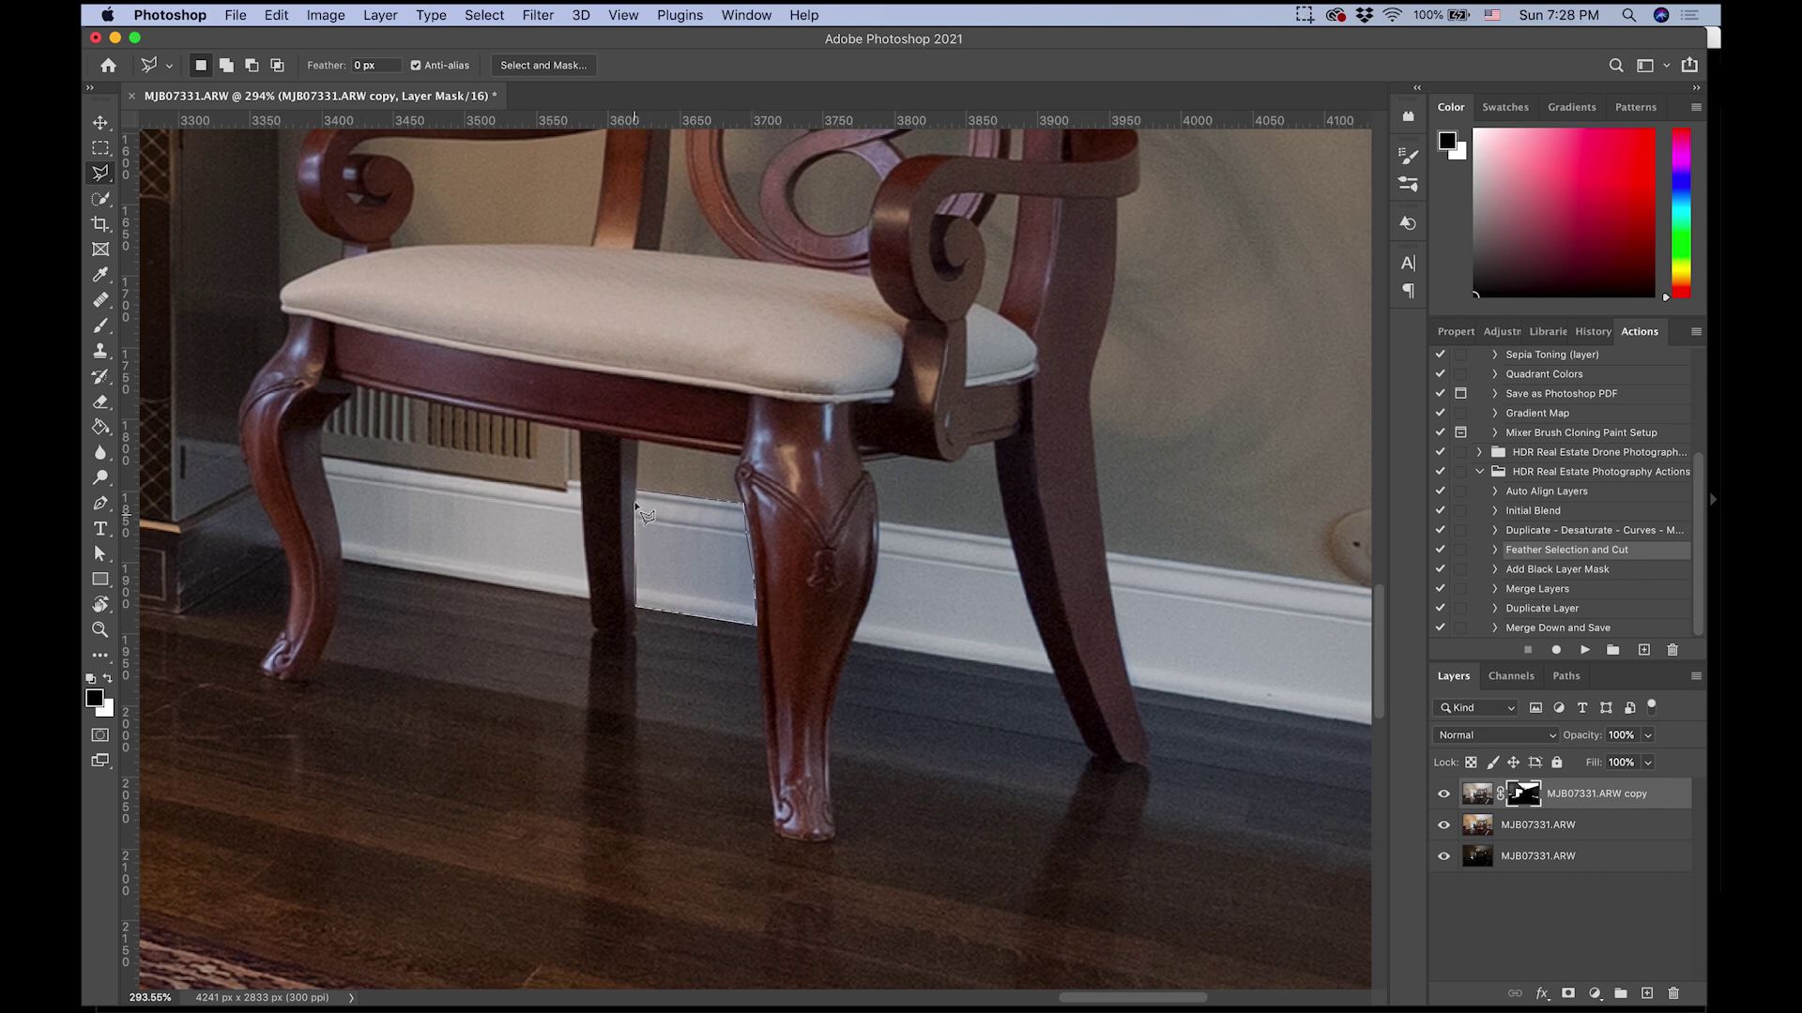
{"action": "key", "text": "Delete"}
{"action": "key", "text": "super+0"}
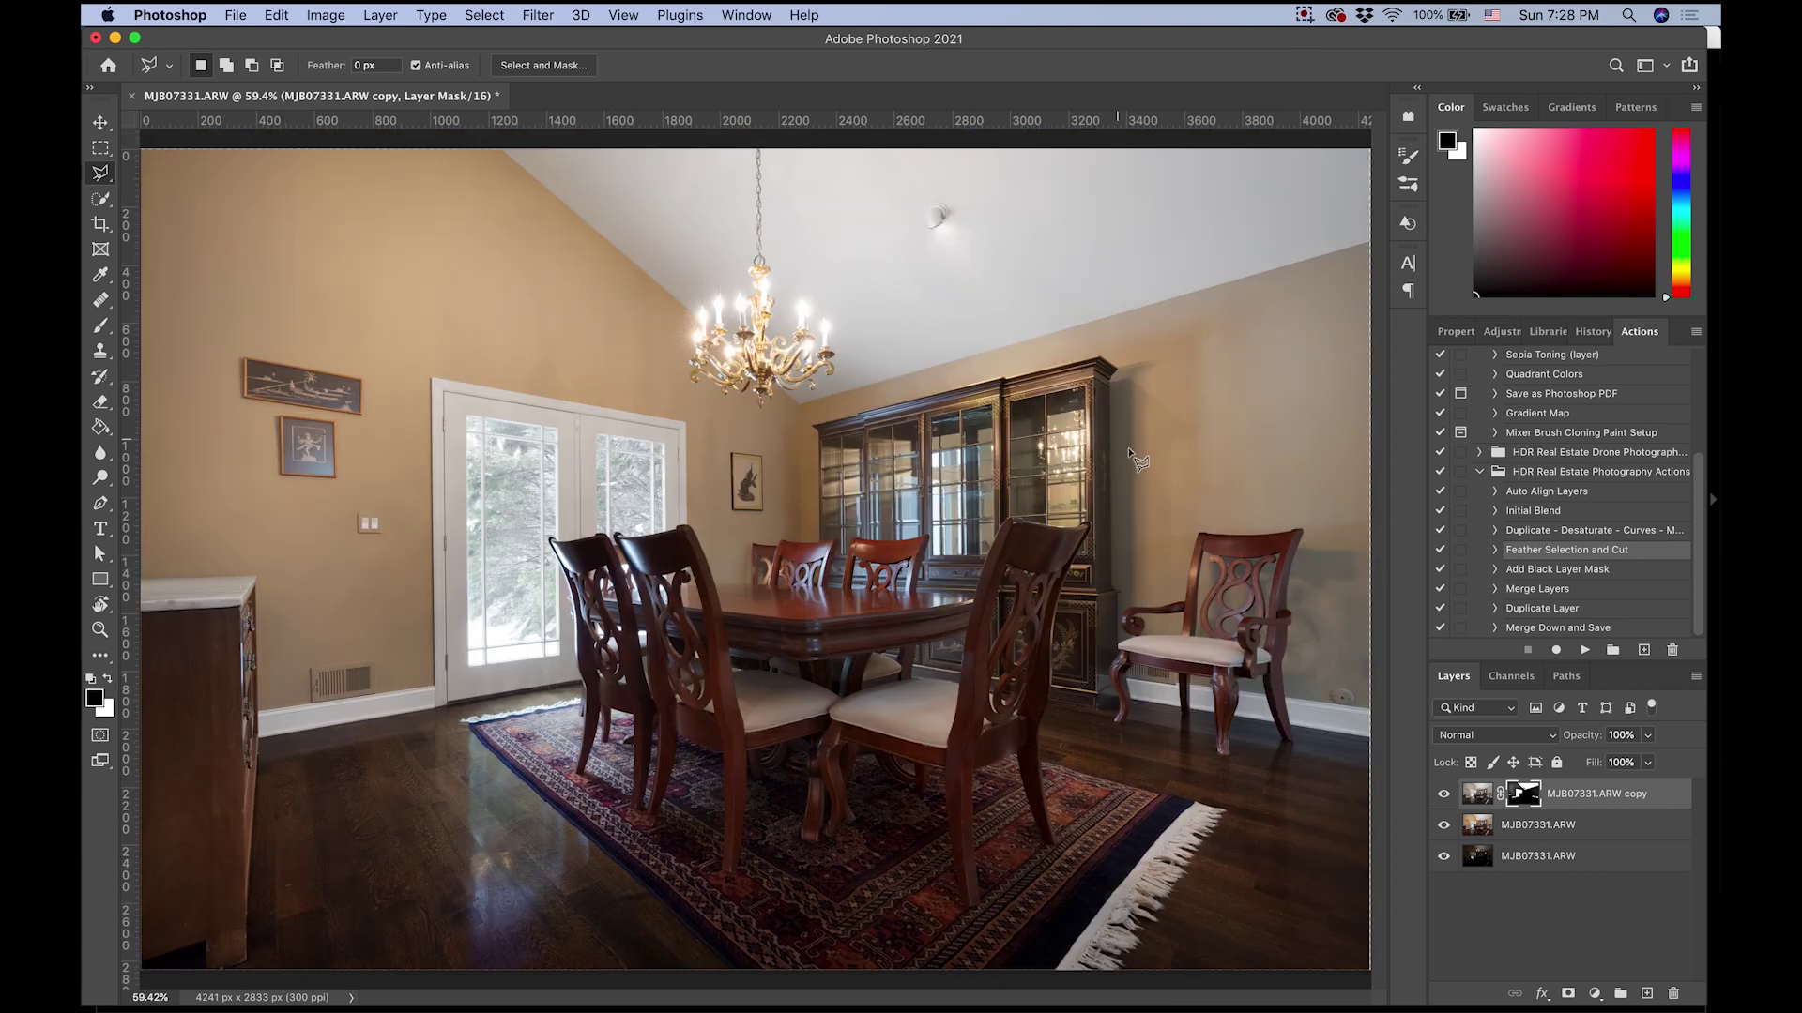
Merge the masked MJB07331.ARW copy layer with the MJB07331.ARW layer directly beneath it using the Merge Layers action.
{"action": "left_click", "coordinate": [1526, 822]}
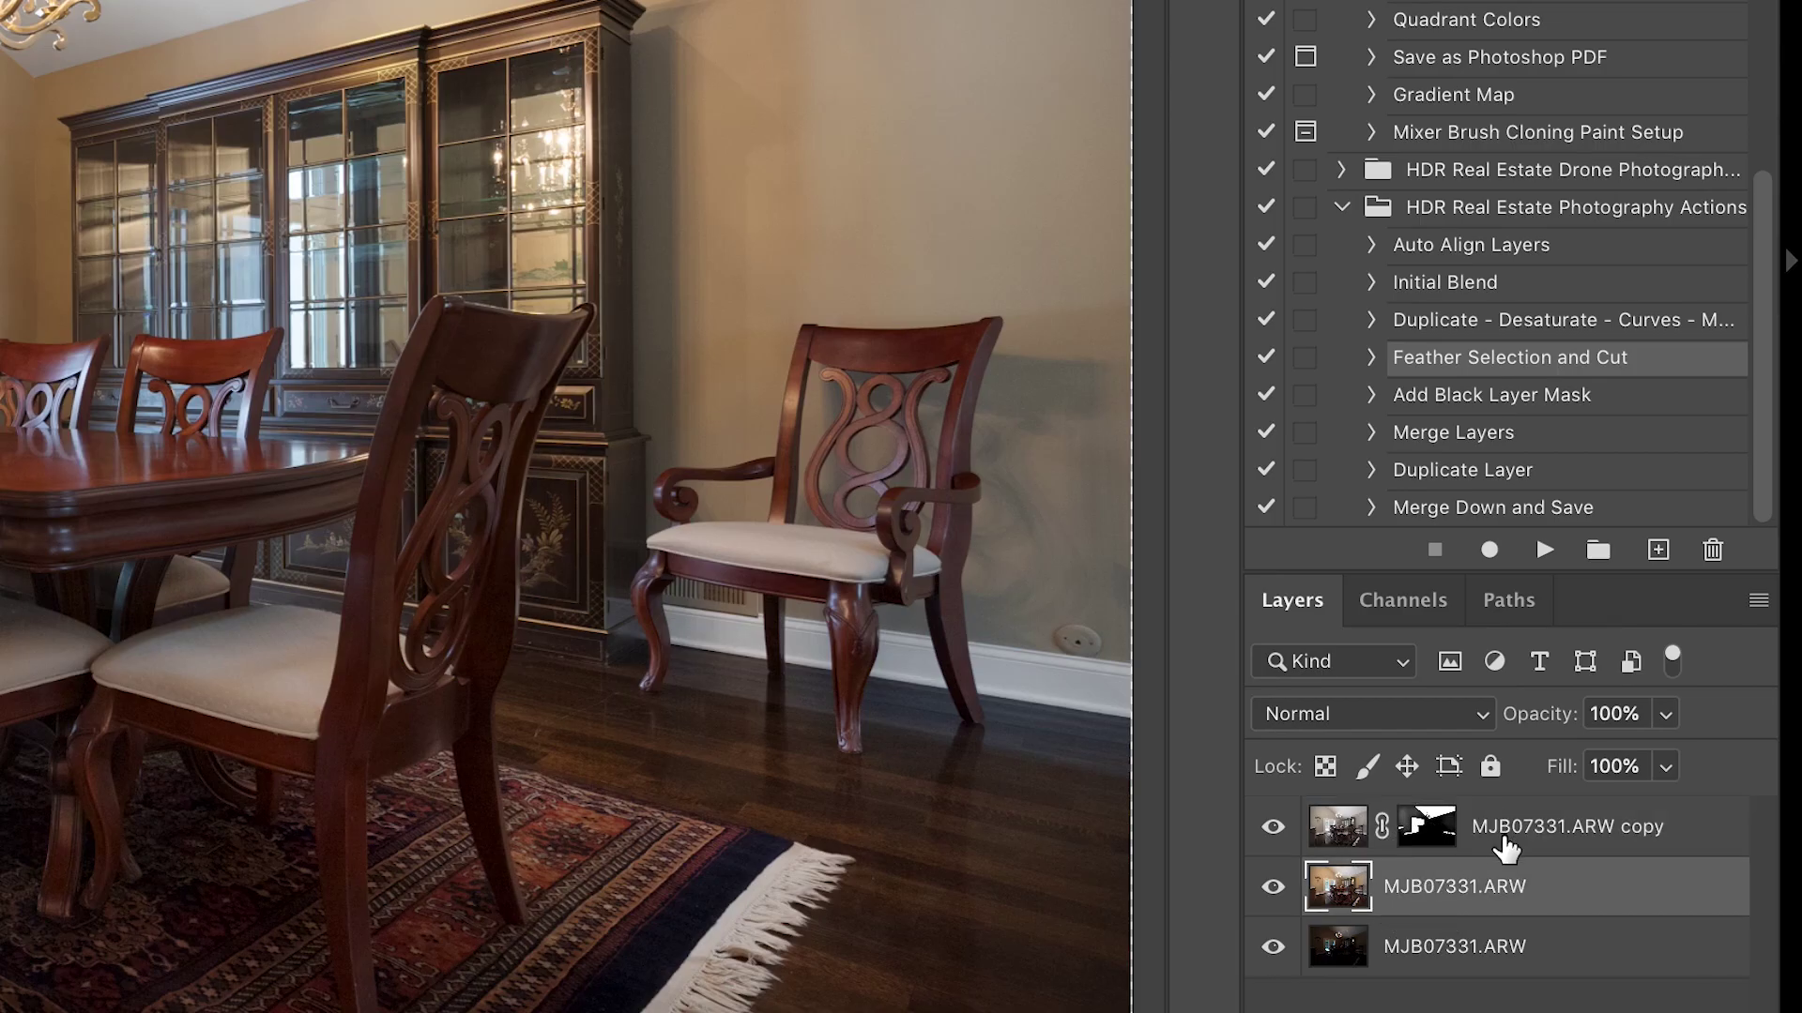
{"action": "left_click", "coordinate": [1562, 805]}
{"action": "left_click", "coordinate": [1541, 830], "text": "shift"}
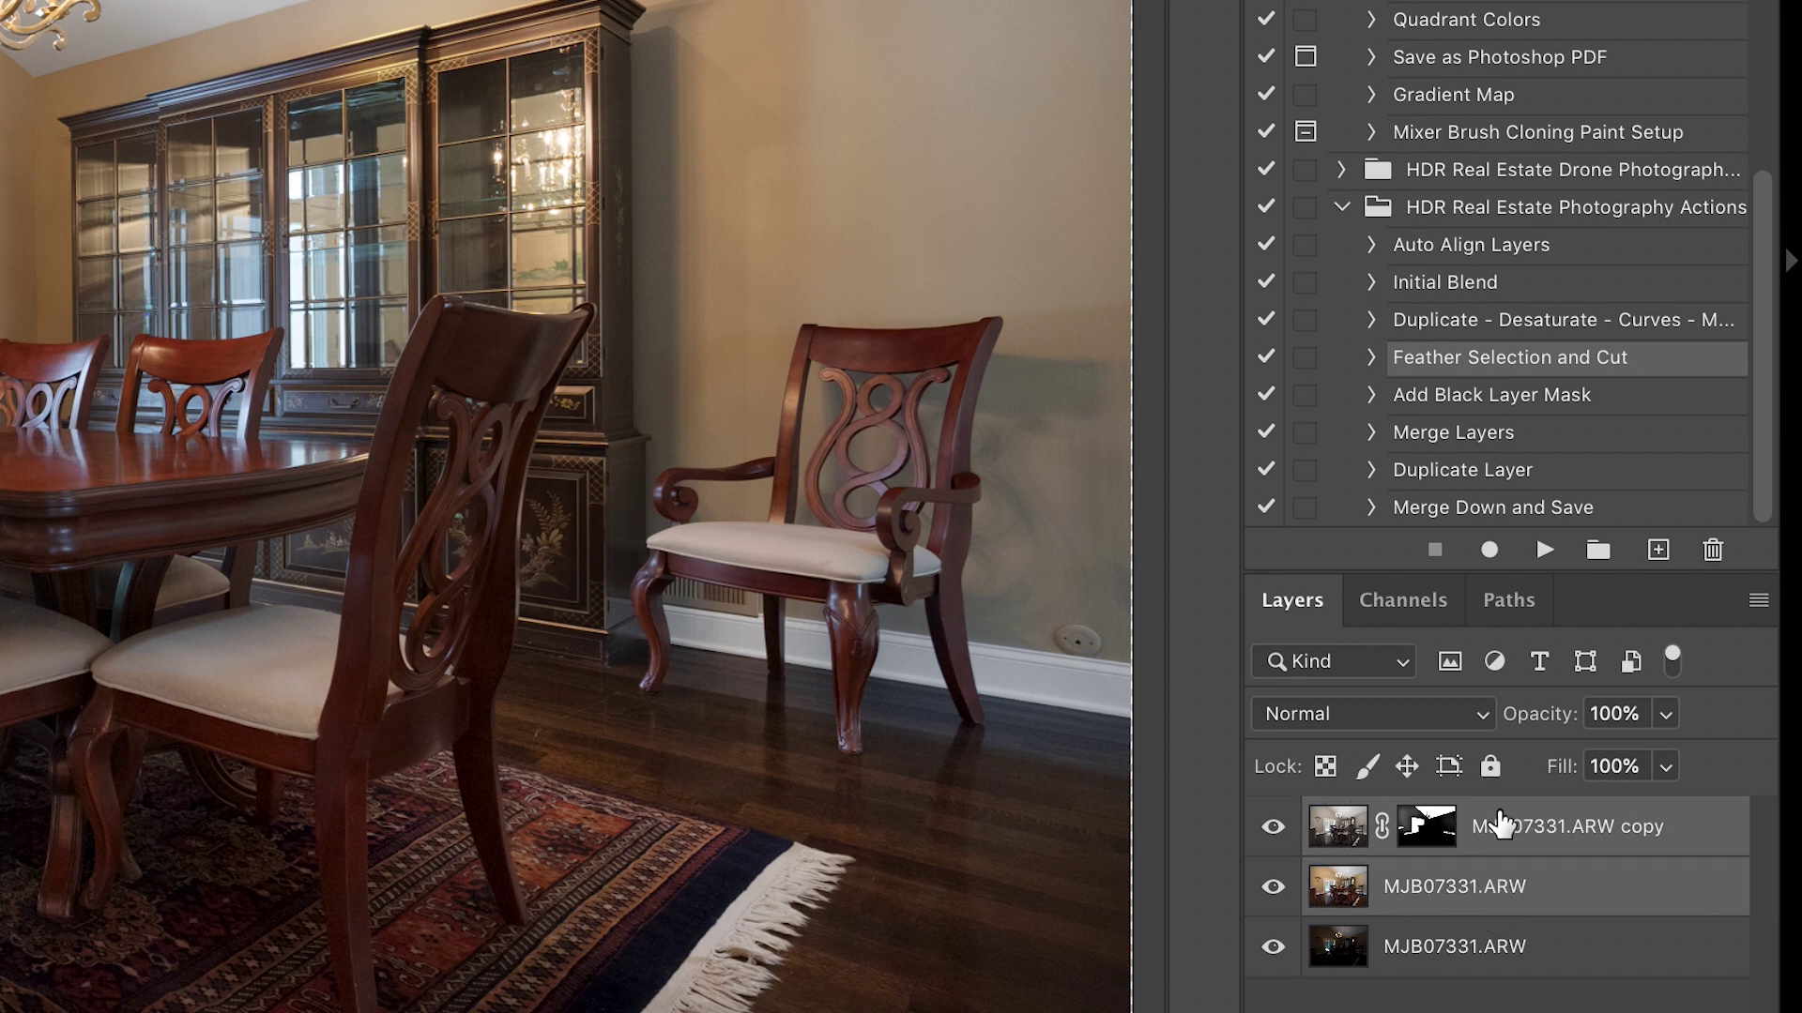
{"action": "left_click", "coordinate": [1436, 434]}
{"action": "left_click", "coordinate": [1545, 554]}
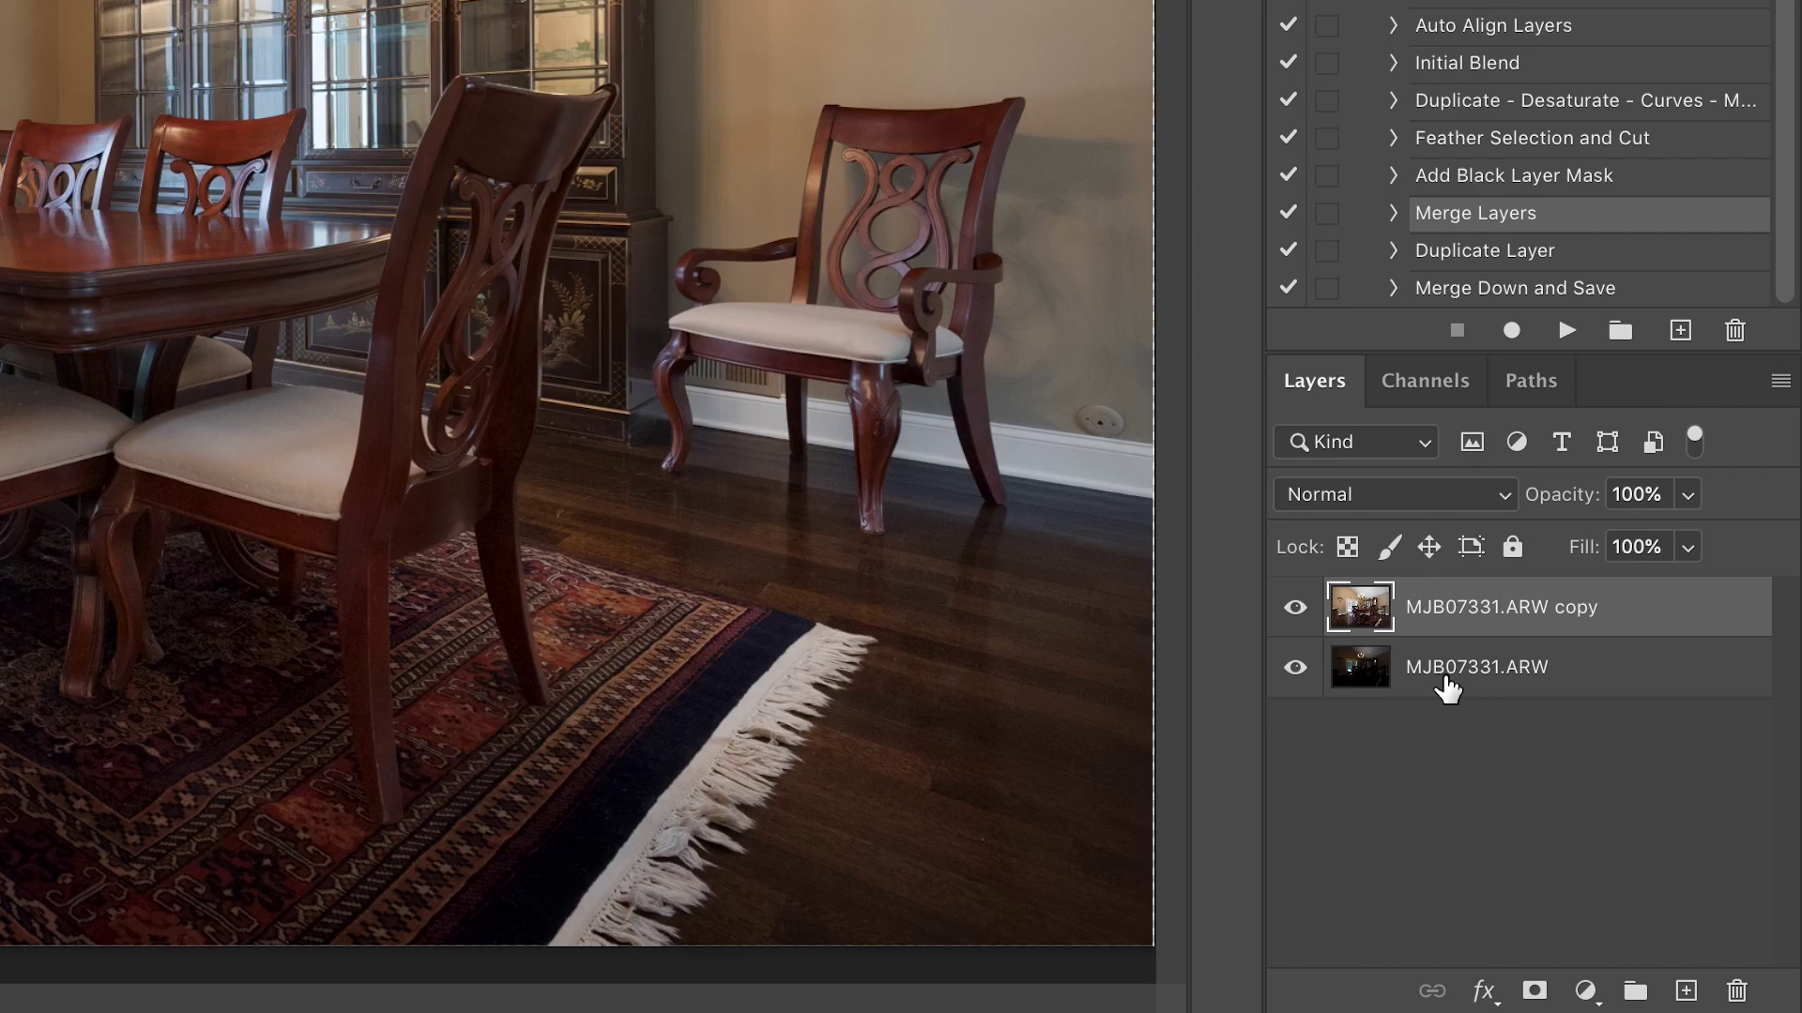
Move the dark MJB07331.ARW exposure above the merged layer and give it a black mask with the Add Black Layer Mask action.
{"action": "left_click_drag", "start_coordinate": [1467, 825], "coordinate": [1477, 794]}
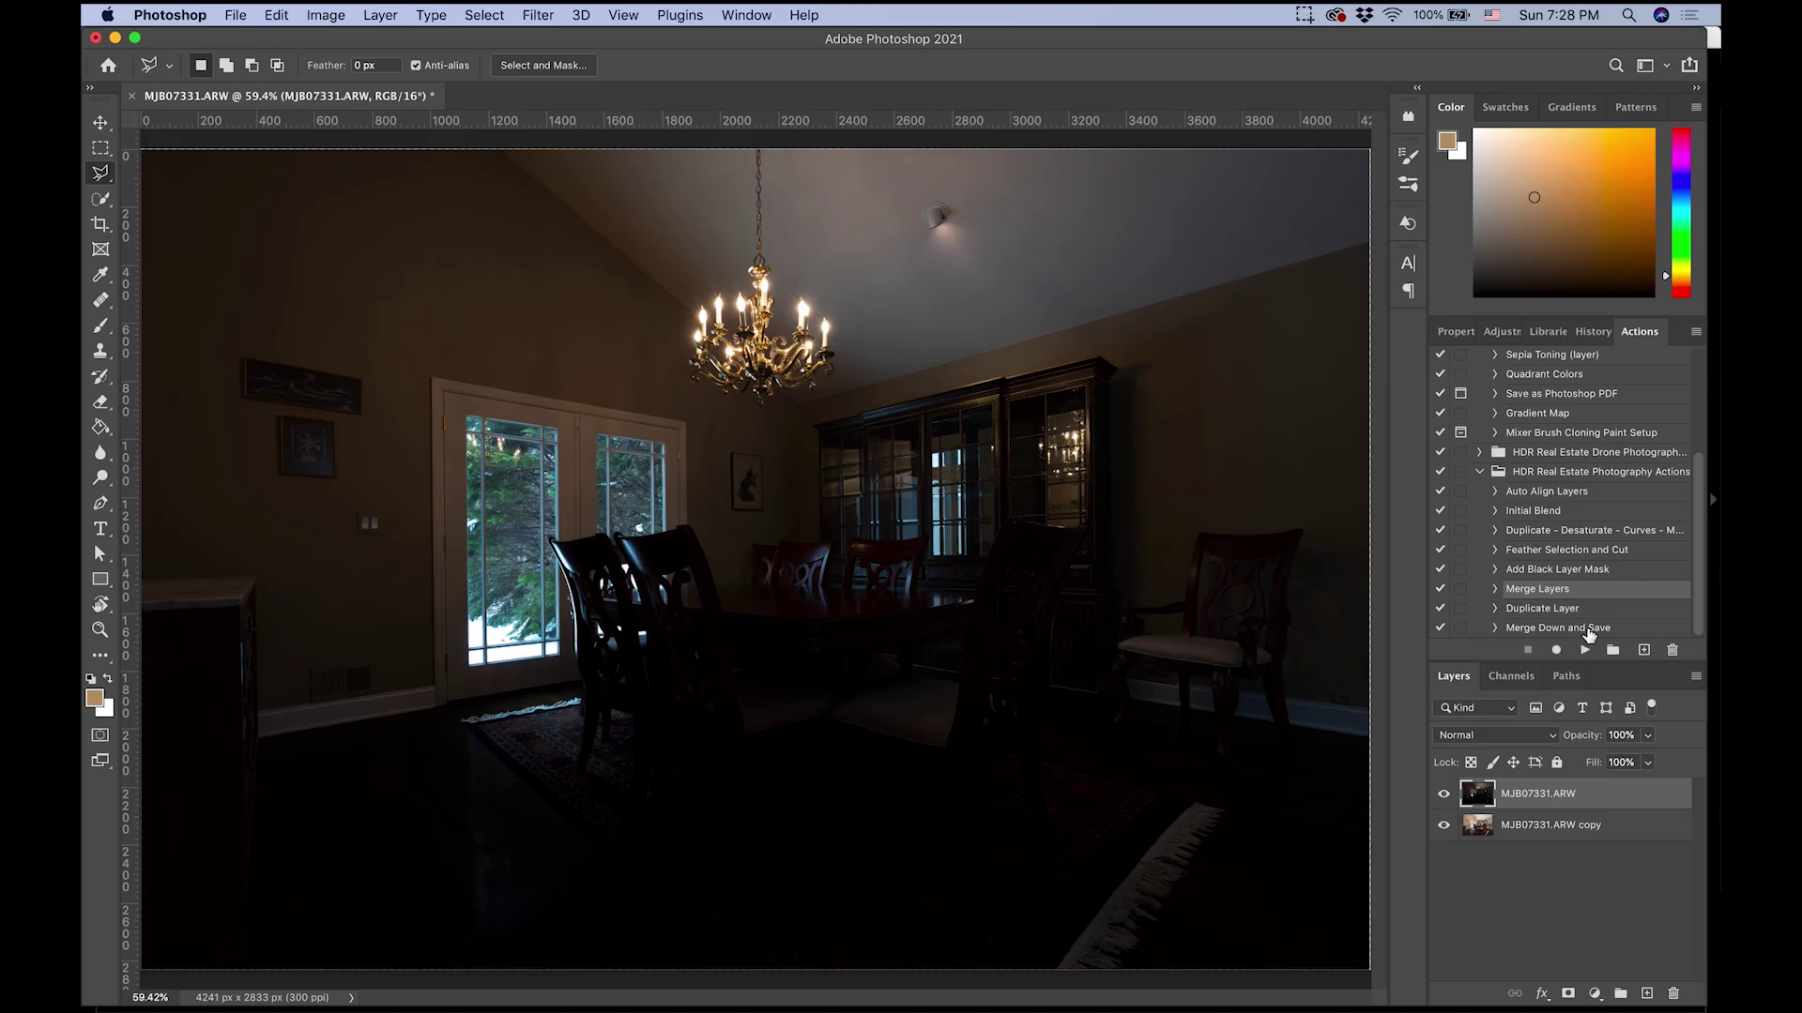
{"action": "left_click", "coordinate": [1551, 570]}
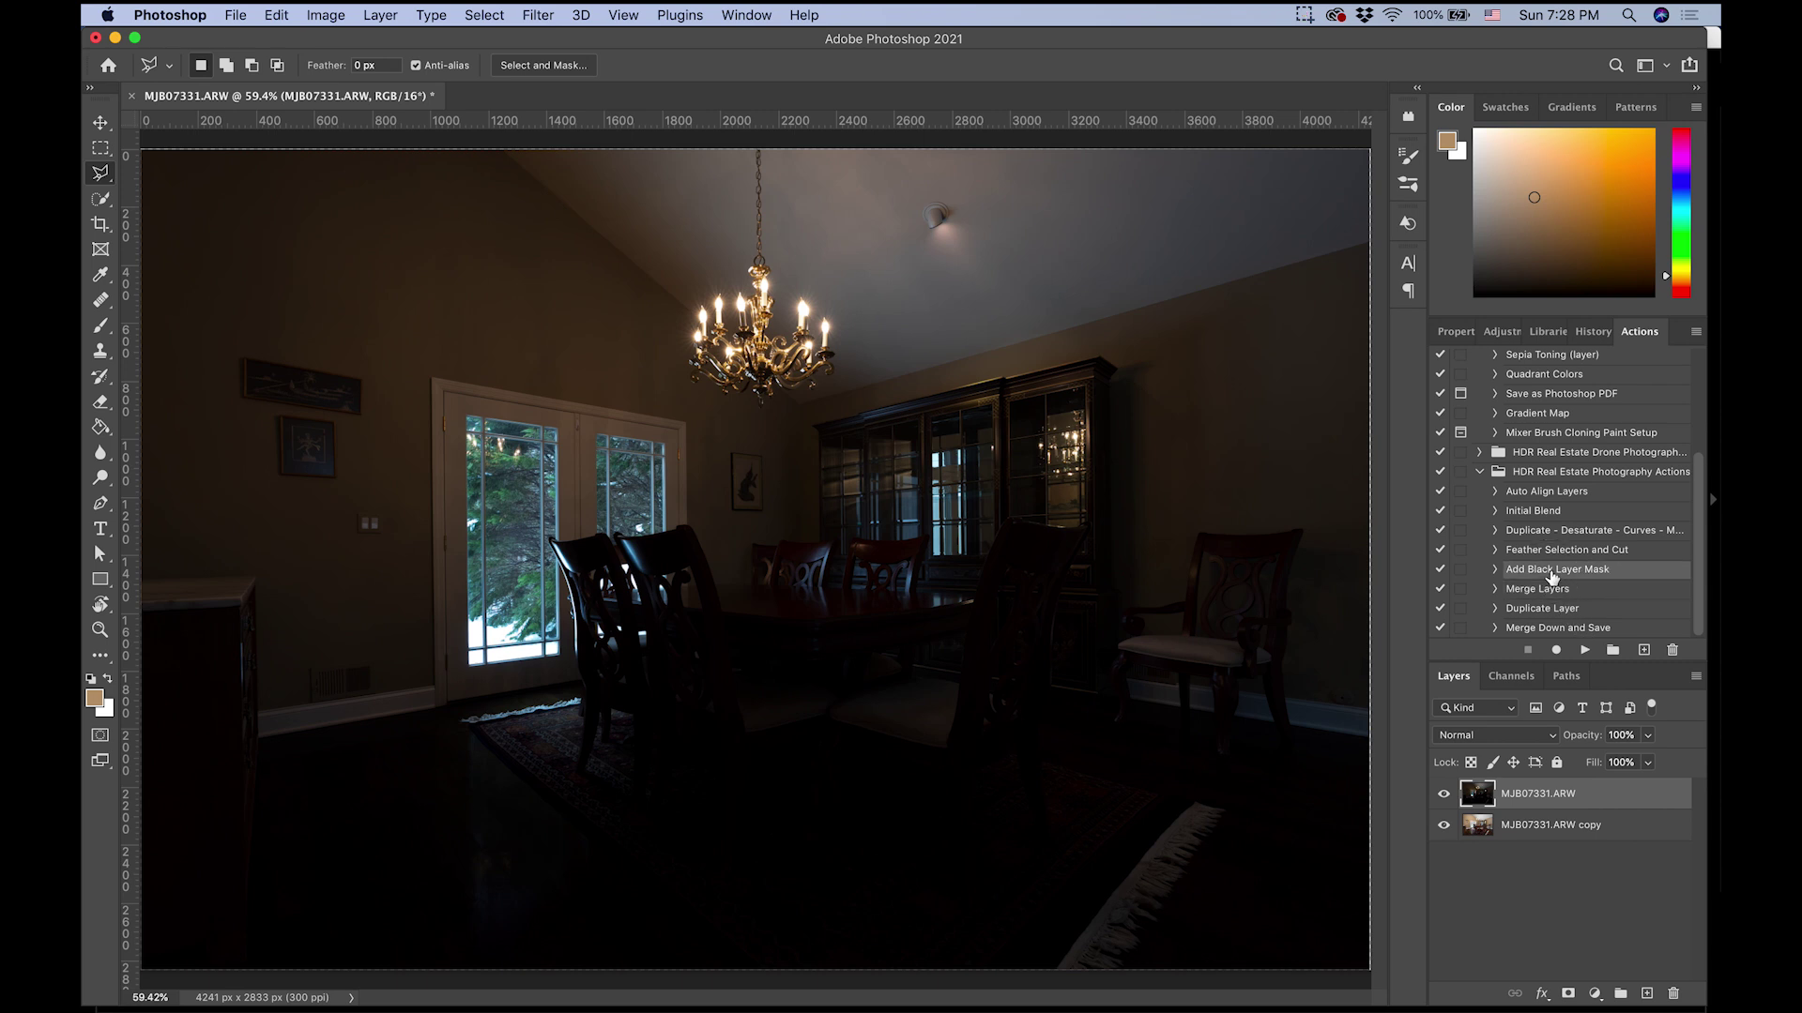
{"action": "left_click", "coordinate": [1586, 650]}
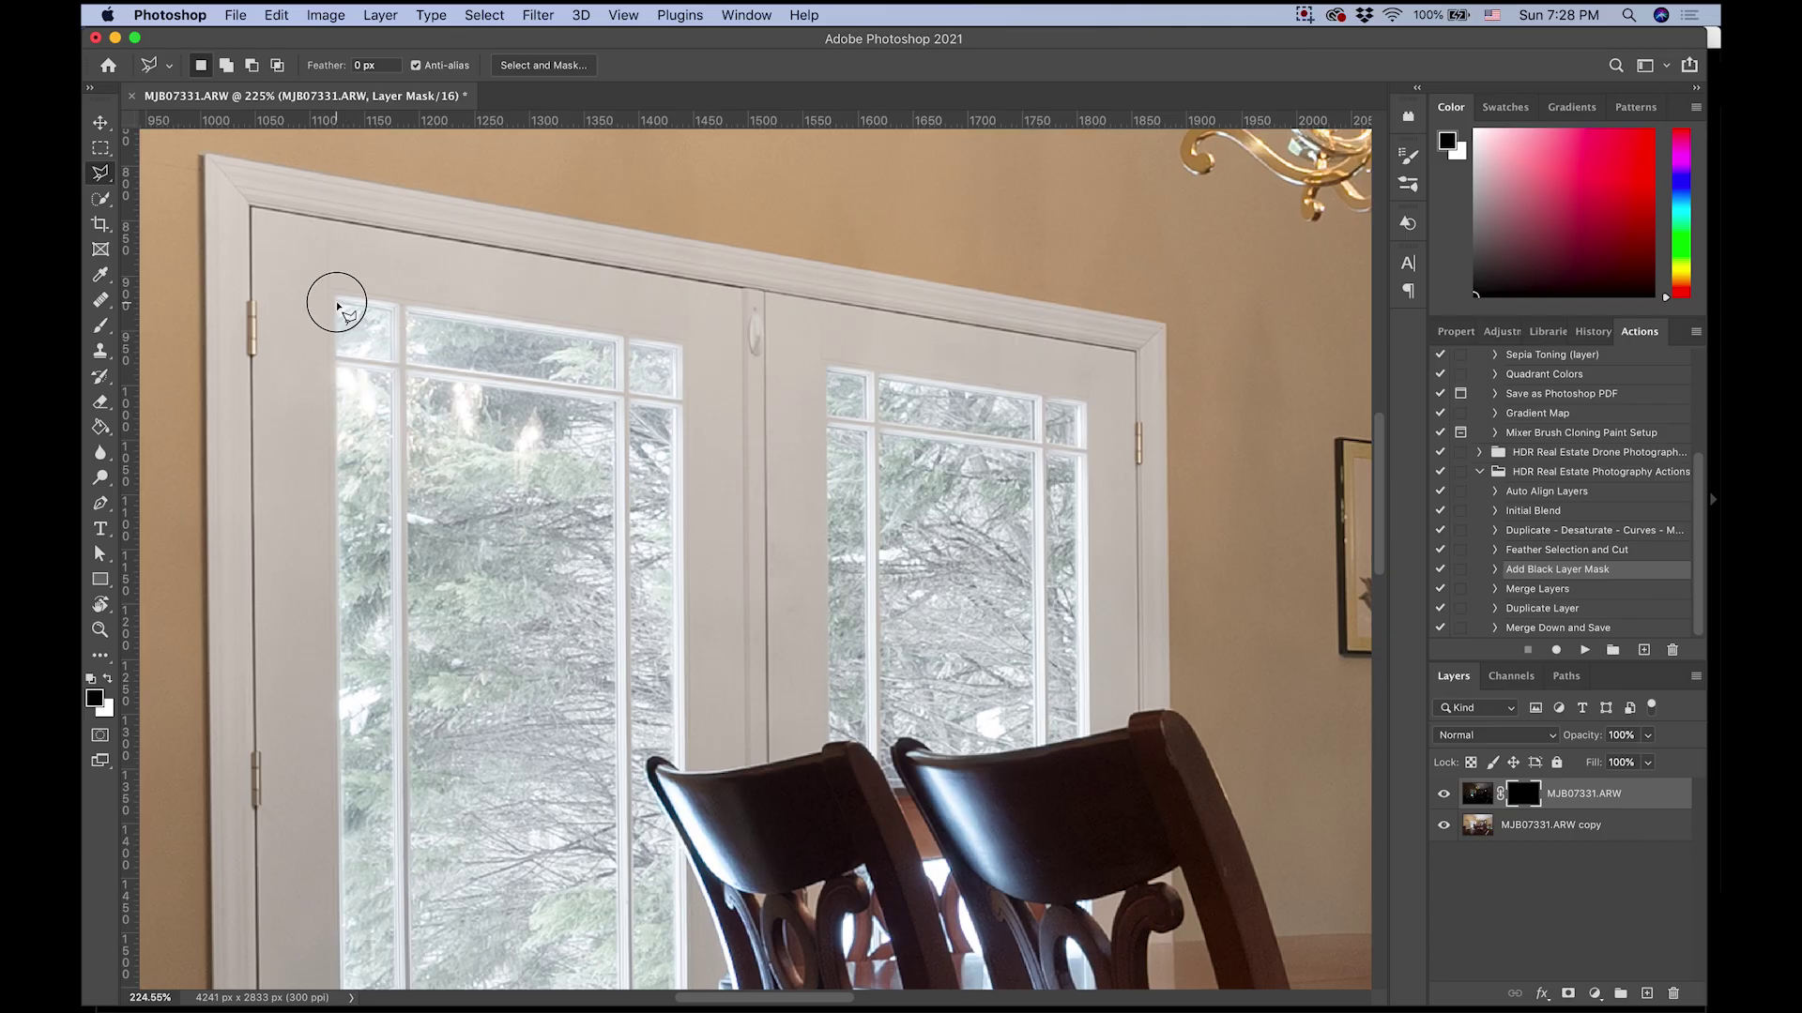
Cut the French doors' glass areas from the mask to reveal the outdoor view, and brush black along the grilles to restore their white colour.
{"action": "key", "text": "super+equal"}
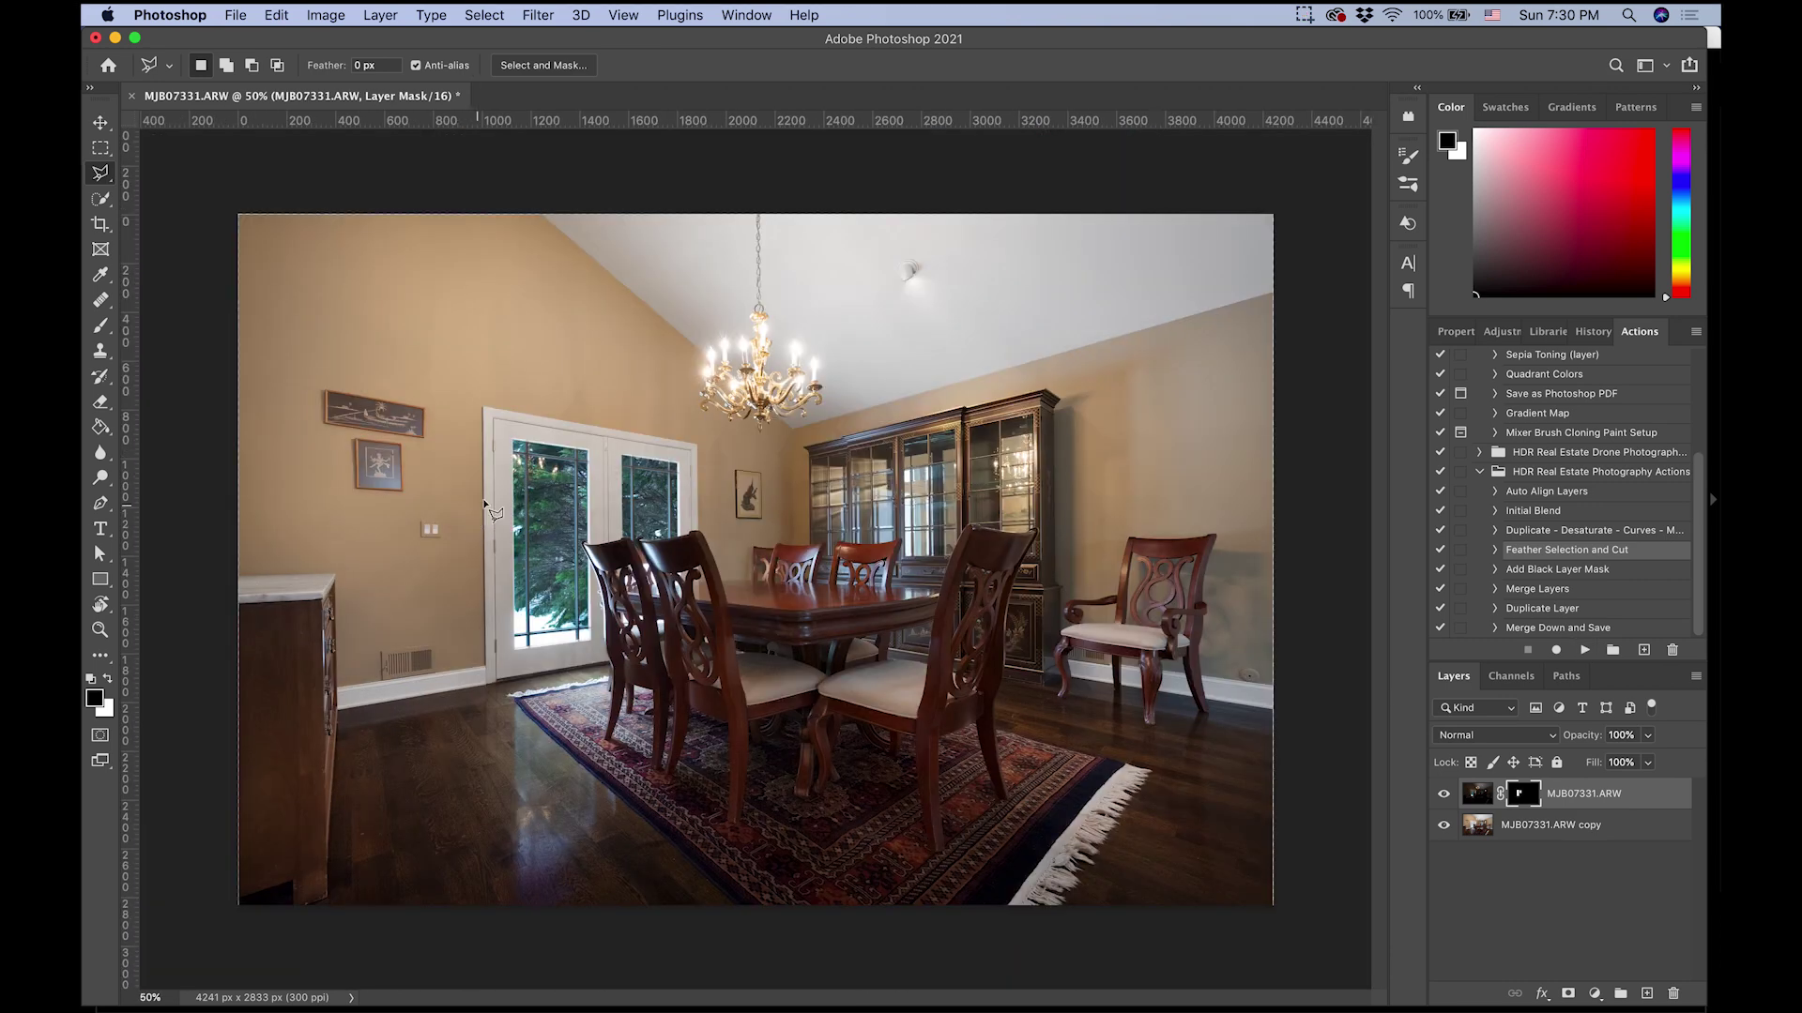
{"action": "key", "text": "z"}
{"action": "left_click_drag", "start_coordinate": [511, 582], "coordinate": [669, 638]}
{"action": "key", "text": "b"}
{"action": "left_click", "coordinate": [583, 649]}
{"action": "mouse_move", "coordinate": [583, 808]}
{"action": "left_mouse_down"}
{"action": "mouse_move", "coordinate": [584, 141]}
{"action": "mouse_move", "coordinate": [648, 939]}
{"action": "left_mouse_up"}
{"action": "left_click", "coordinate": [588, 671], "text": "shift"}
{"action": "left_click", "coordinate": [627, 274], "text": "shift"}
{"action": "left_click", "coordinate": [533, 346]}
{"action": "left_click", "coordinate": [1055, 409], "text": "shift"}
{"action": "left_click_drag", "start_coordinate": [957, 892], "coordinate": [928, 517]}
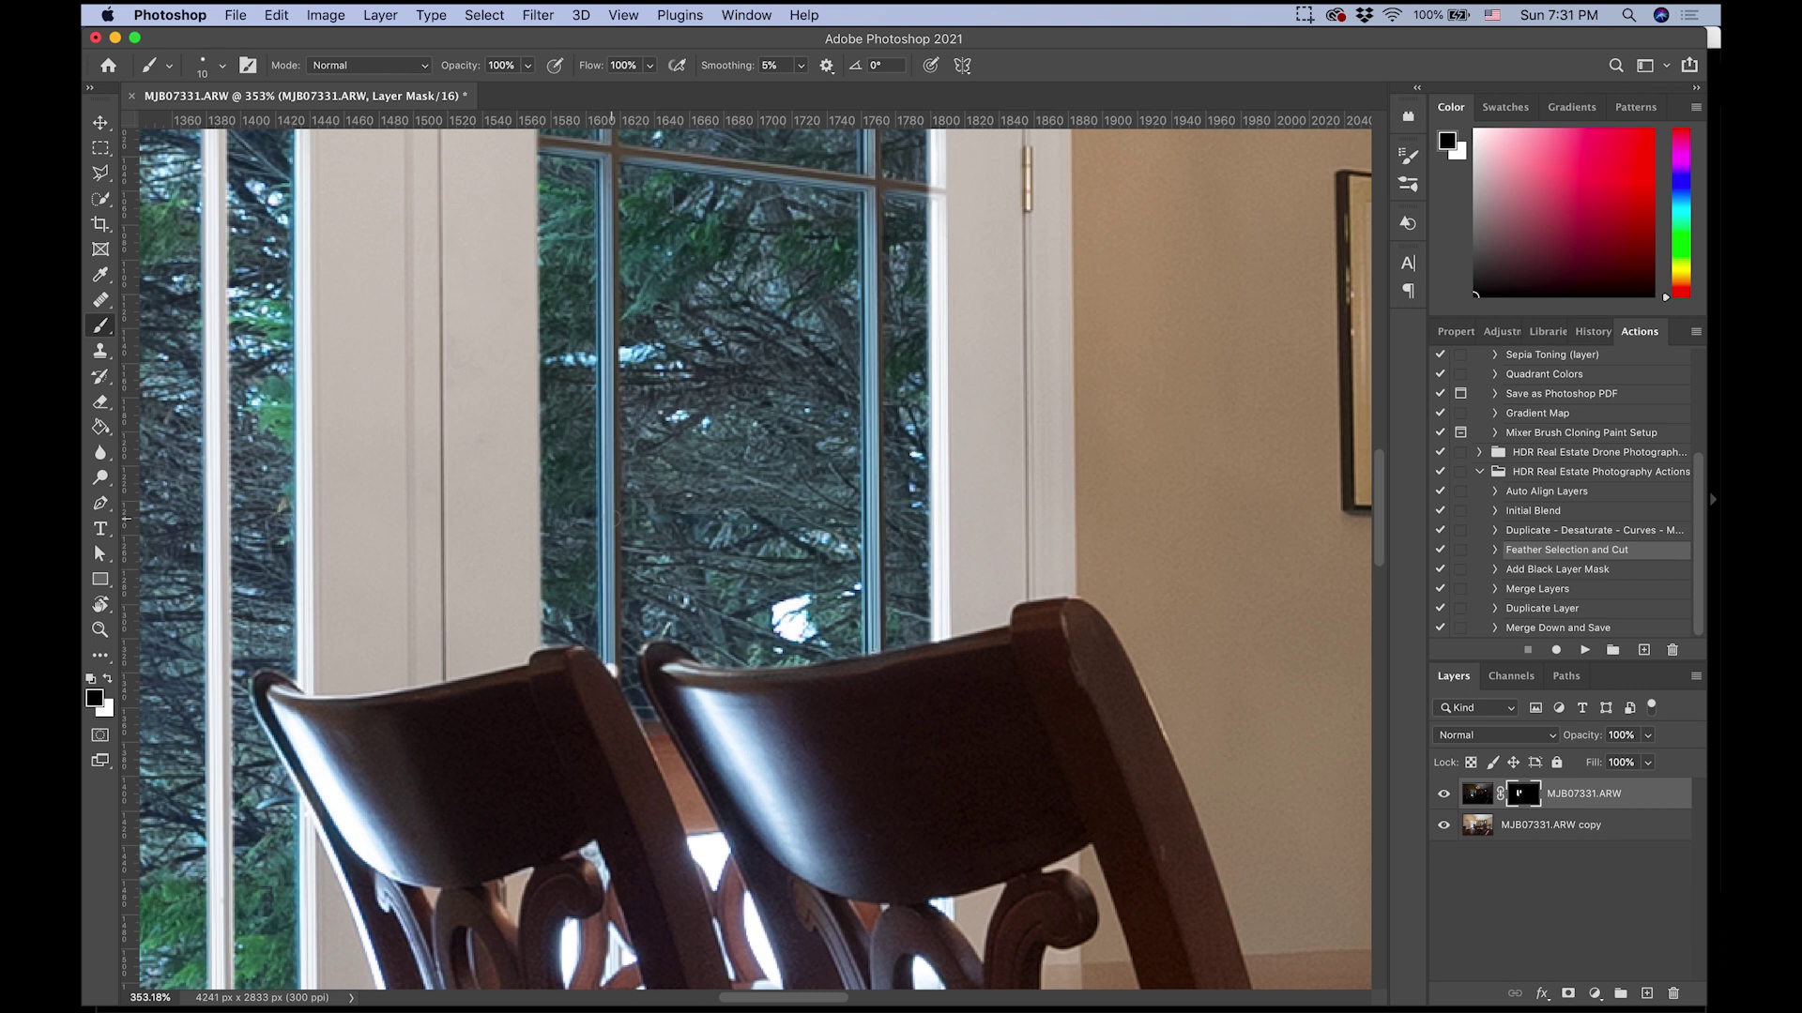
{"action": "left_click_drag", "start_coordinate": [542, 145], "coordinate": [541, 361]}
{"action": "left_click", "coordinate": [541, 362]}
Merge the masked window exposure with the MJB07331.ARW copy layer and save the image using the Merge Down and Save action.
{"action": "key", "text": "super+0"}
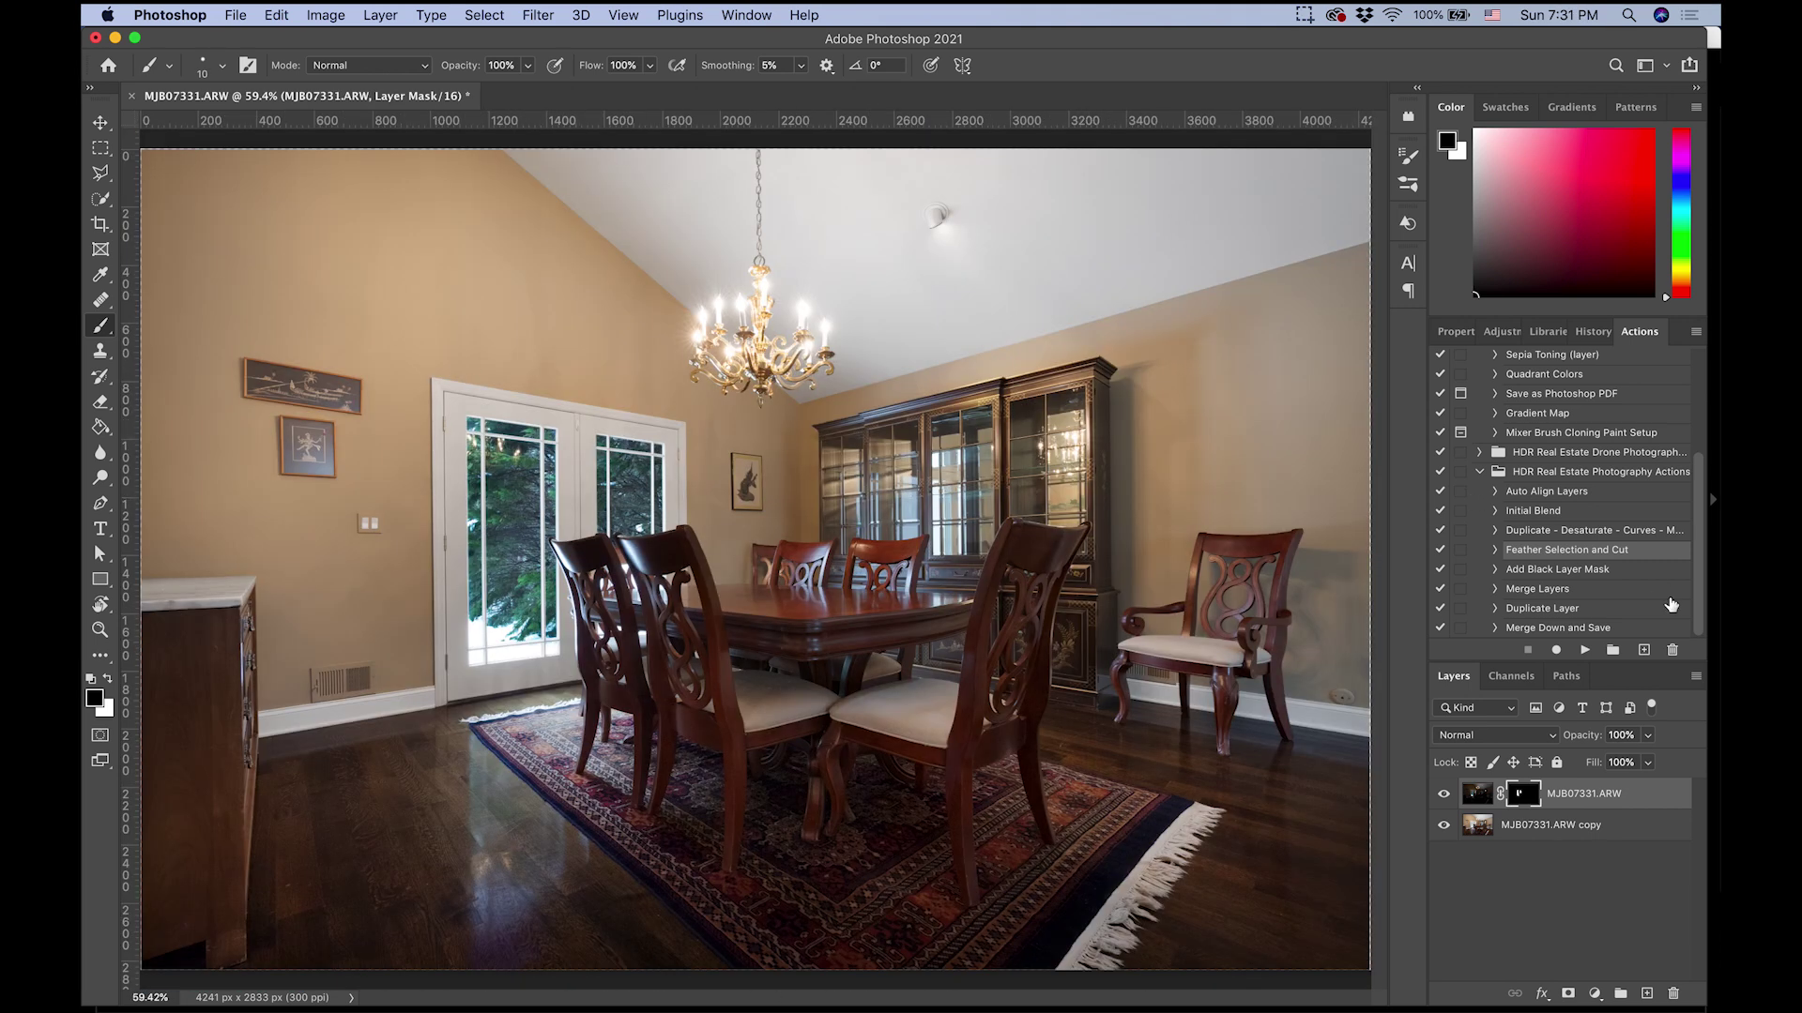
{"action": "left_click", "coordinate": [1581, 825]}
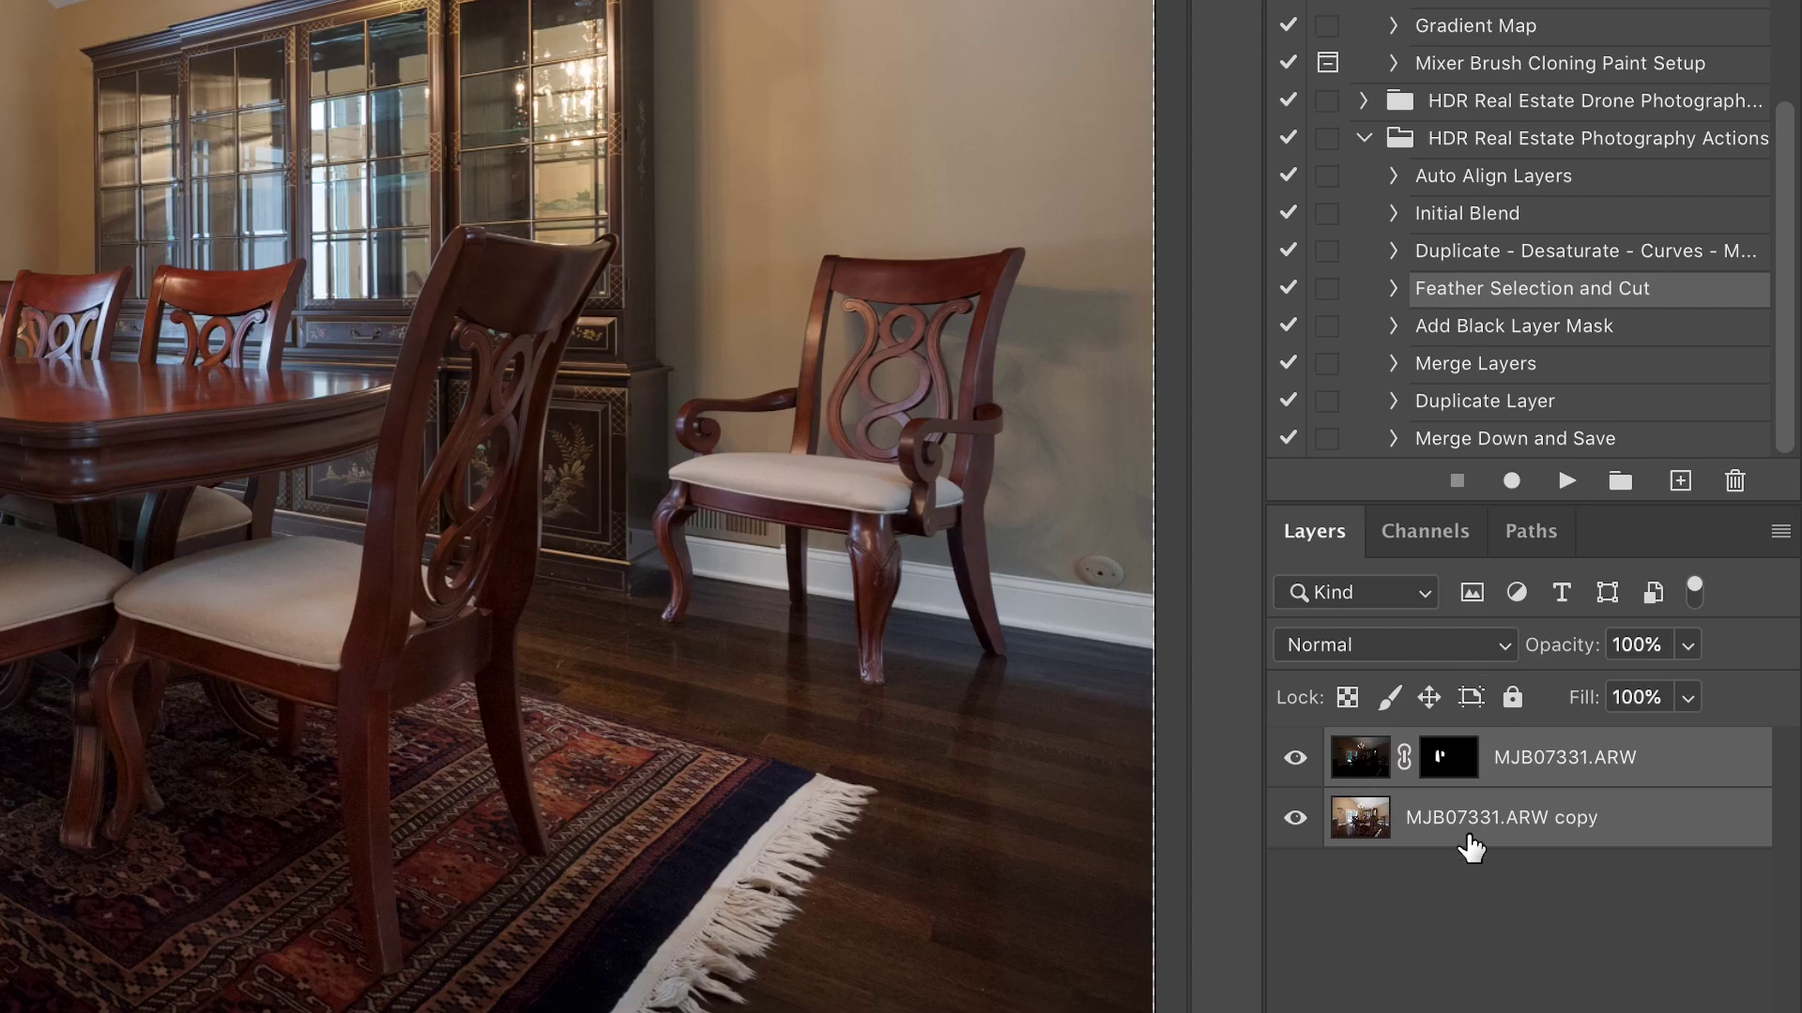
{"action": "left_click", "coordinate": [1436, 438]}
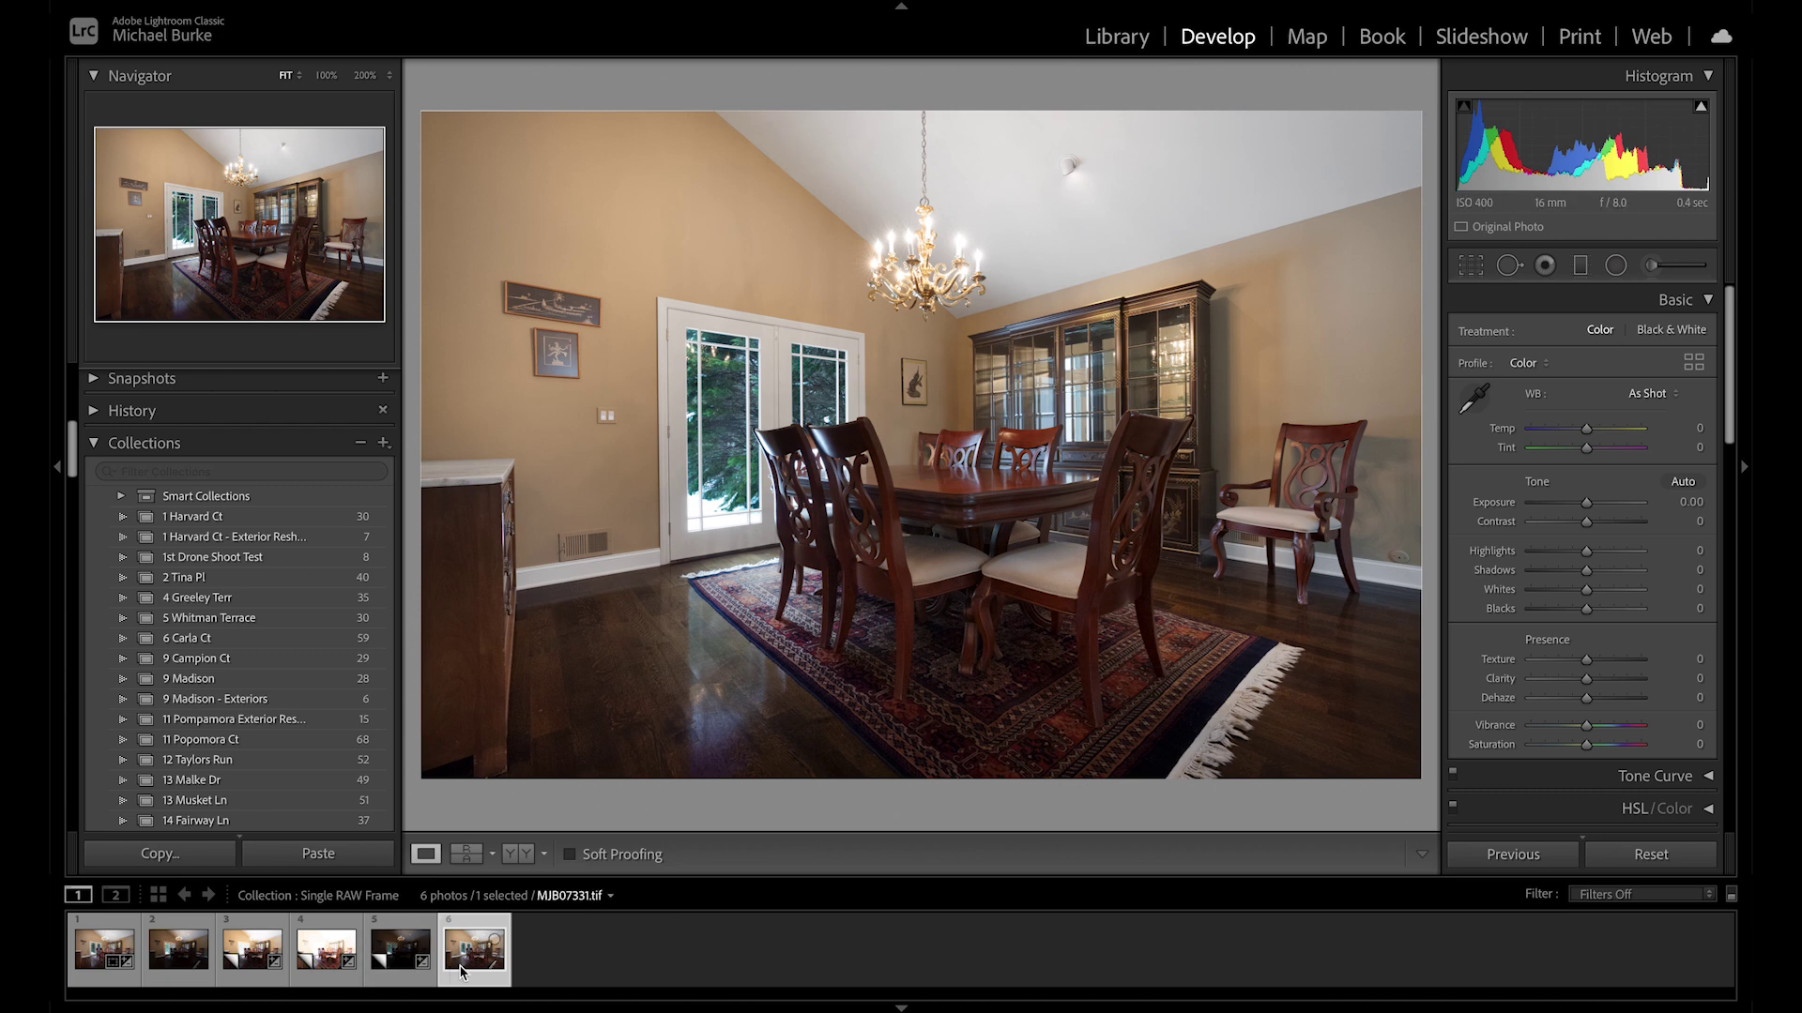
In Lightroom Classic, apply the Interior HDR Finishing Preset to MJB07331.tif and set Shadows to +48.
{"action": "scroll", "coordinate": [251, 489], "scroll_direction": "up", "scroll_amount": 10}
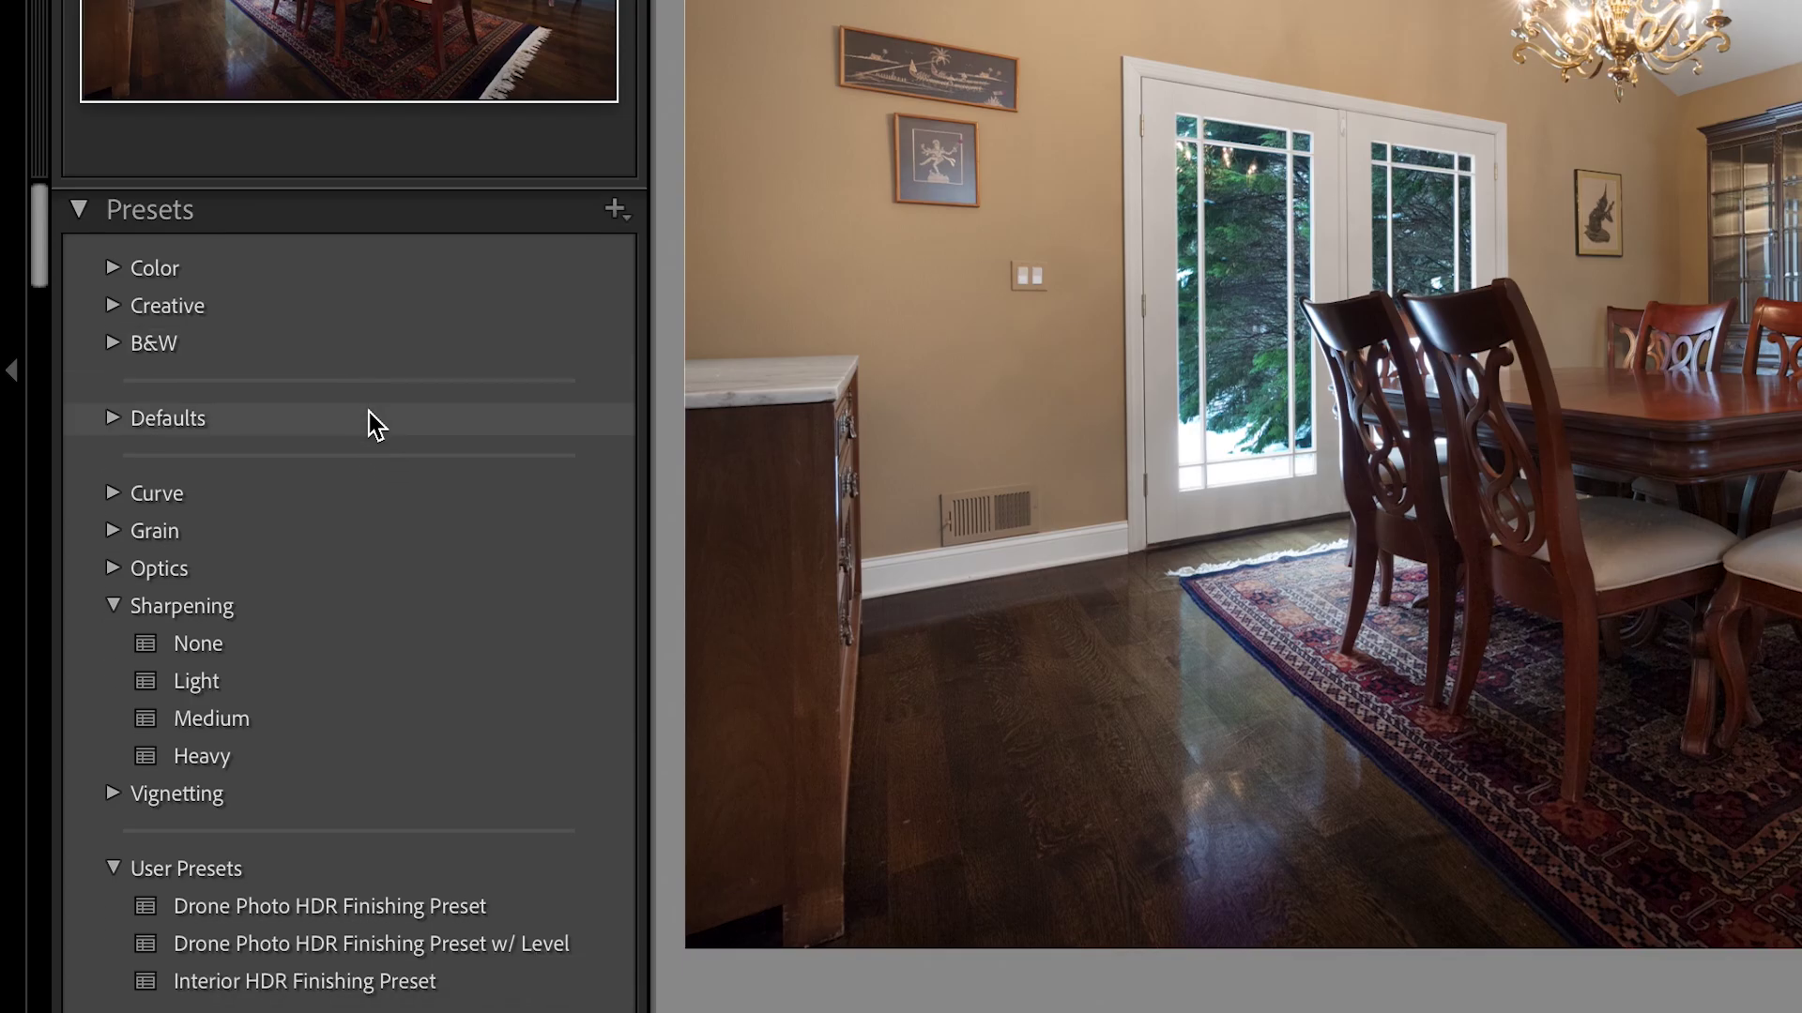
{"action": "scroll", "coordinate": [465, 764], "scroll_direction": "down", "scroll_amount": 3}
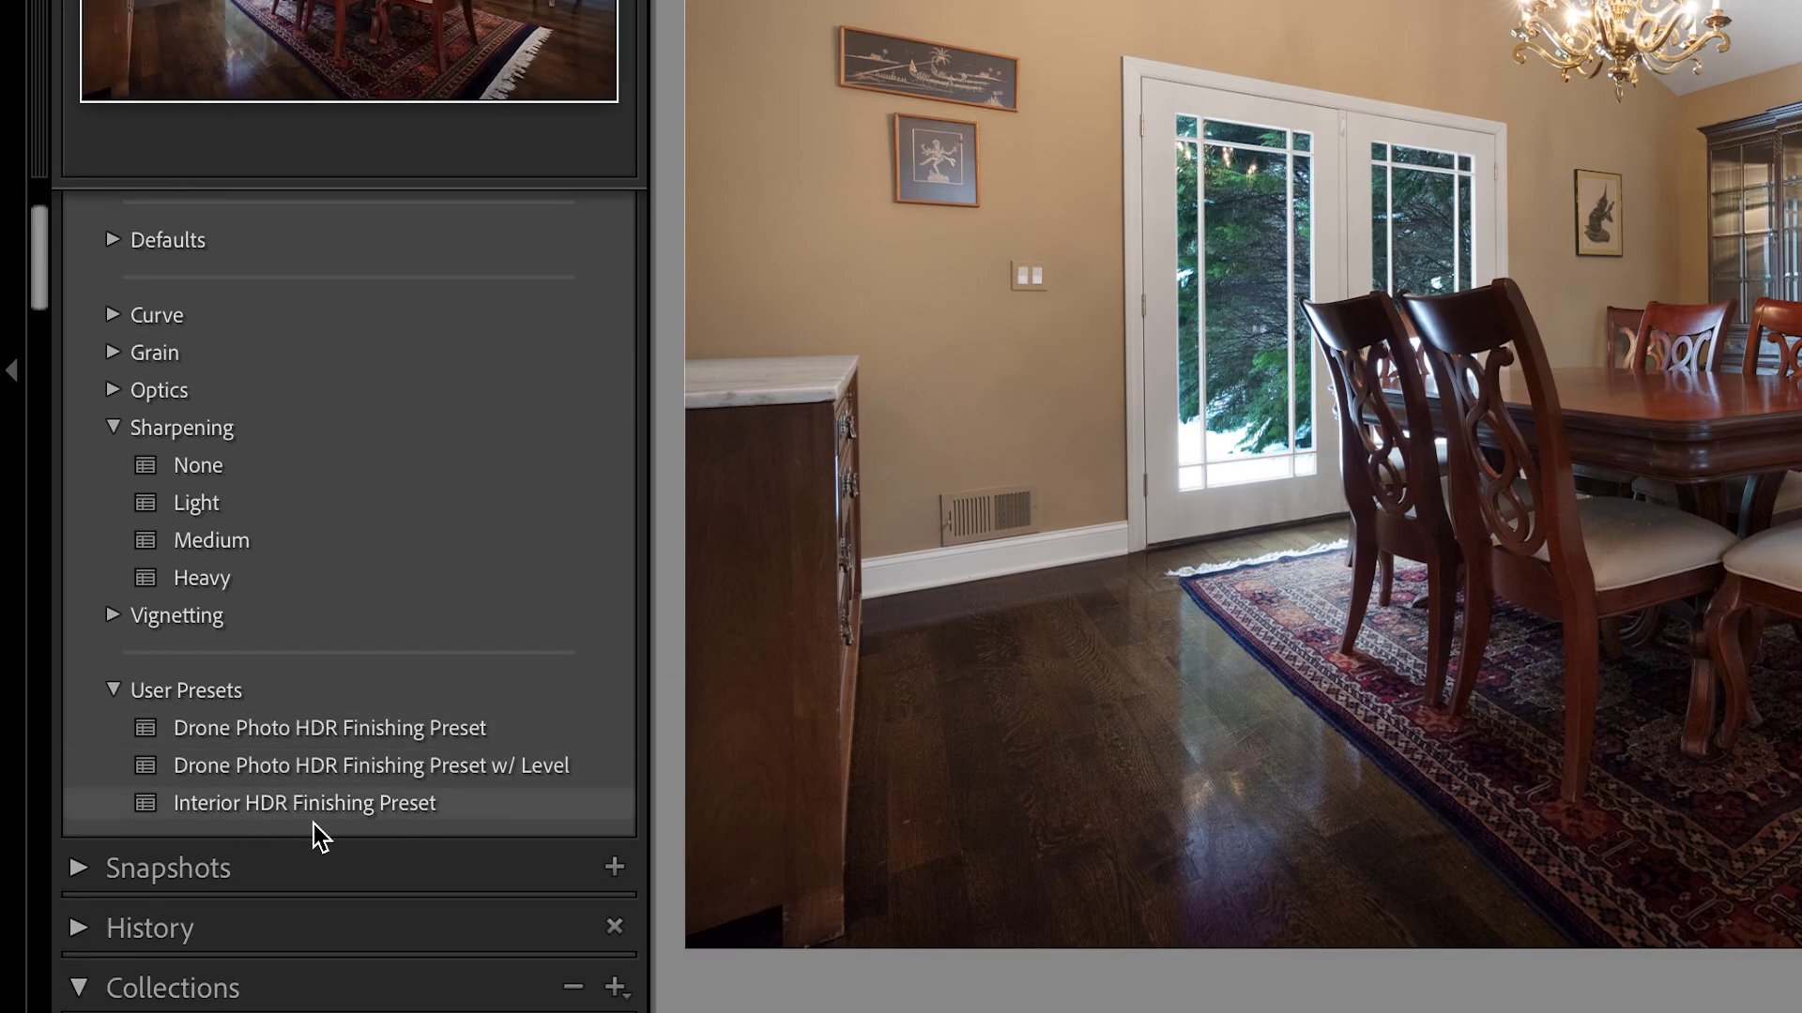
{"action": "left_click", "coordinate": [335, 808]}
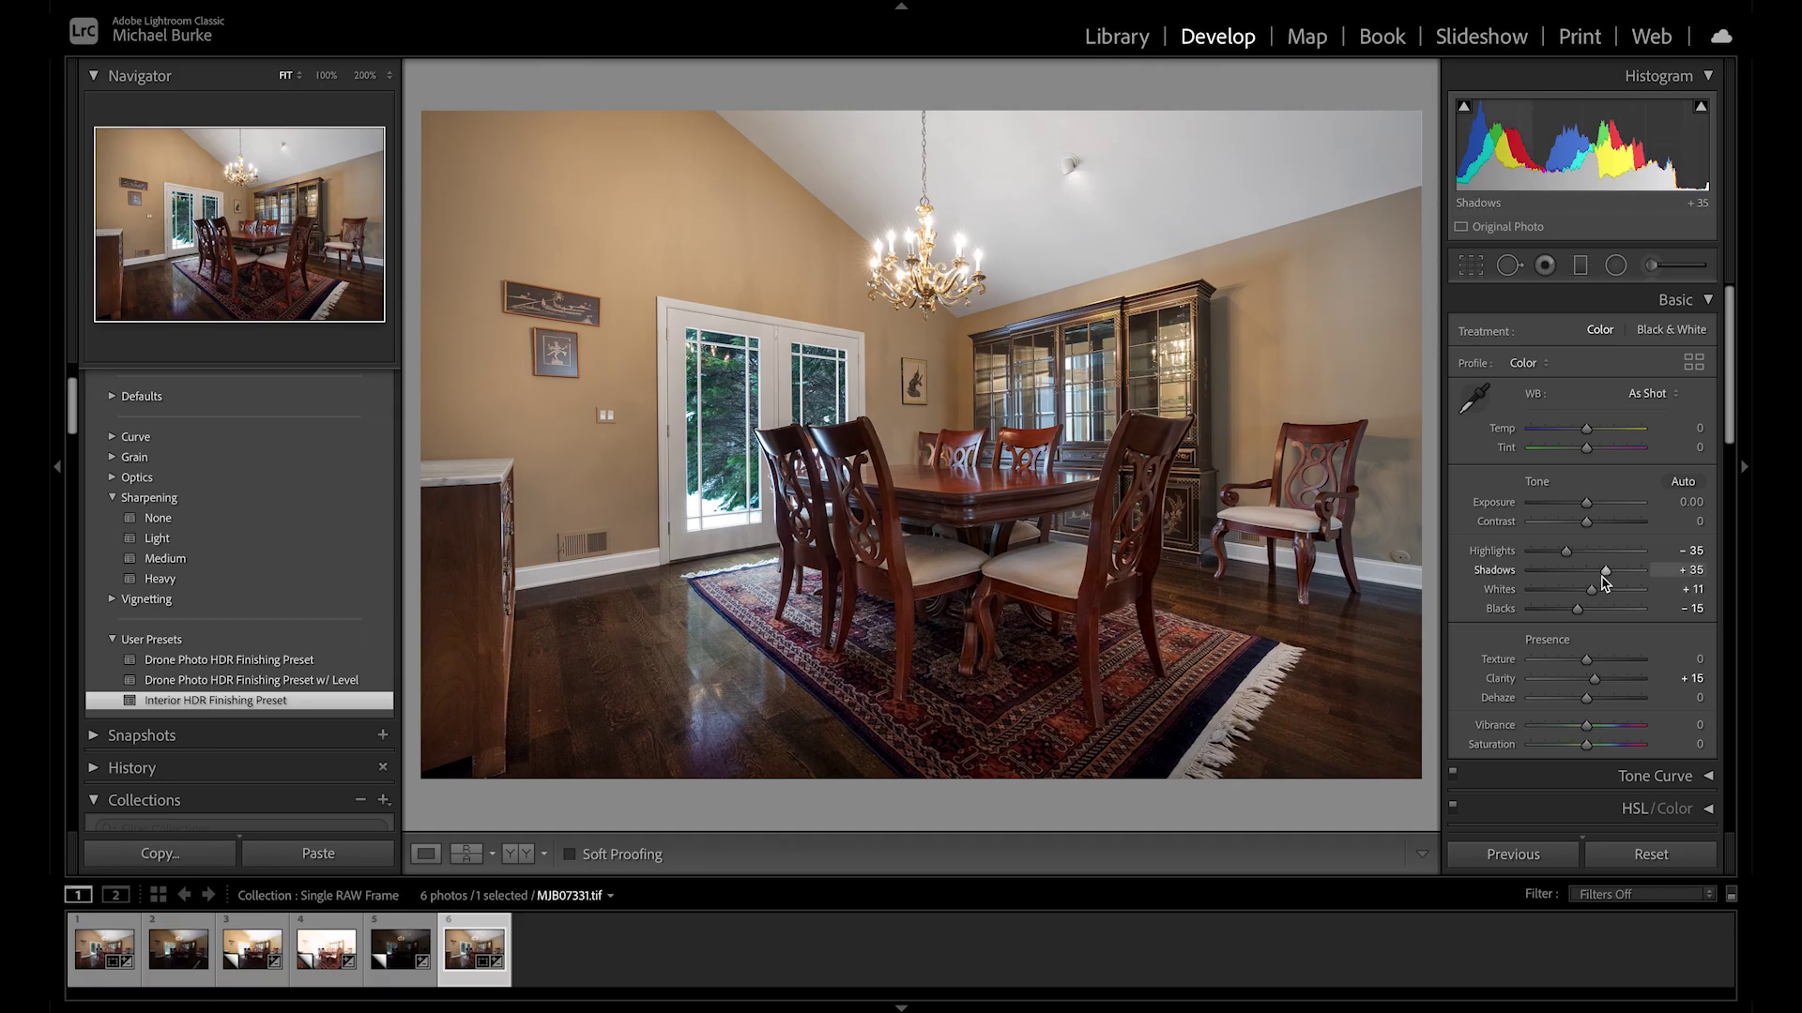
{"action": "left_click_drag", "start_coordinate": [1606, 571], "coordinate": [1613, 575]}
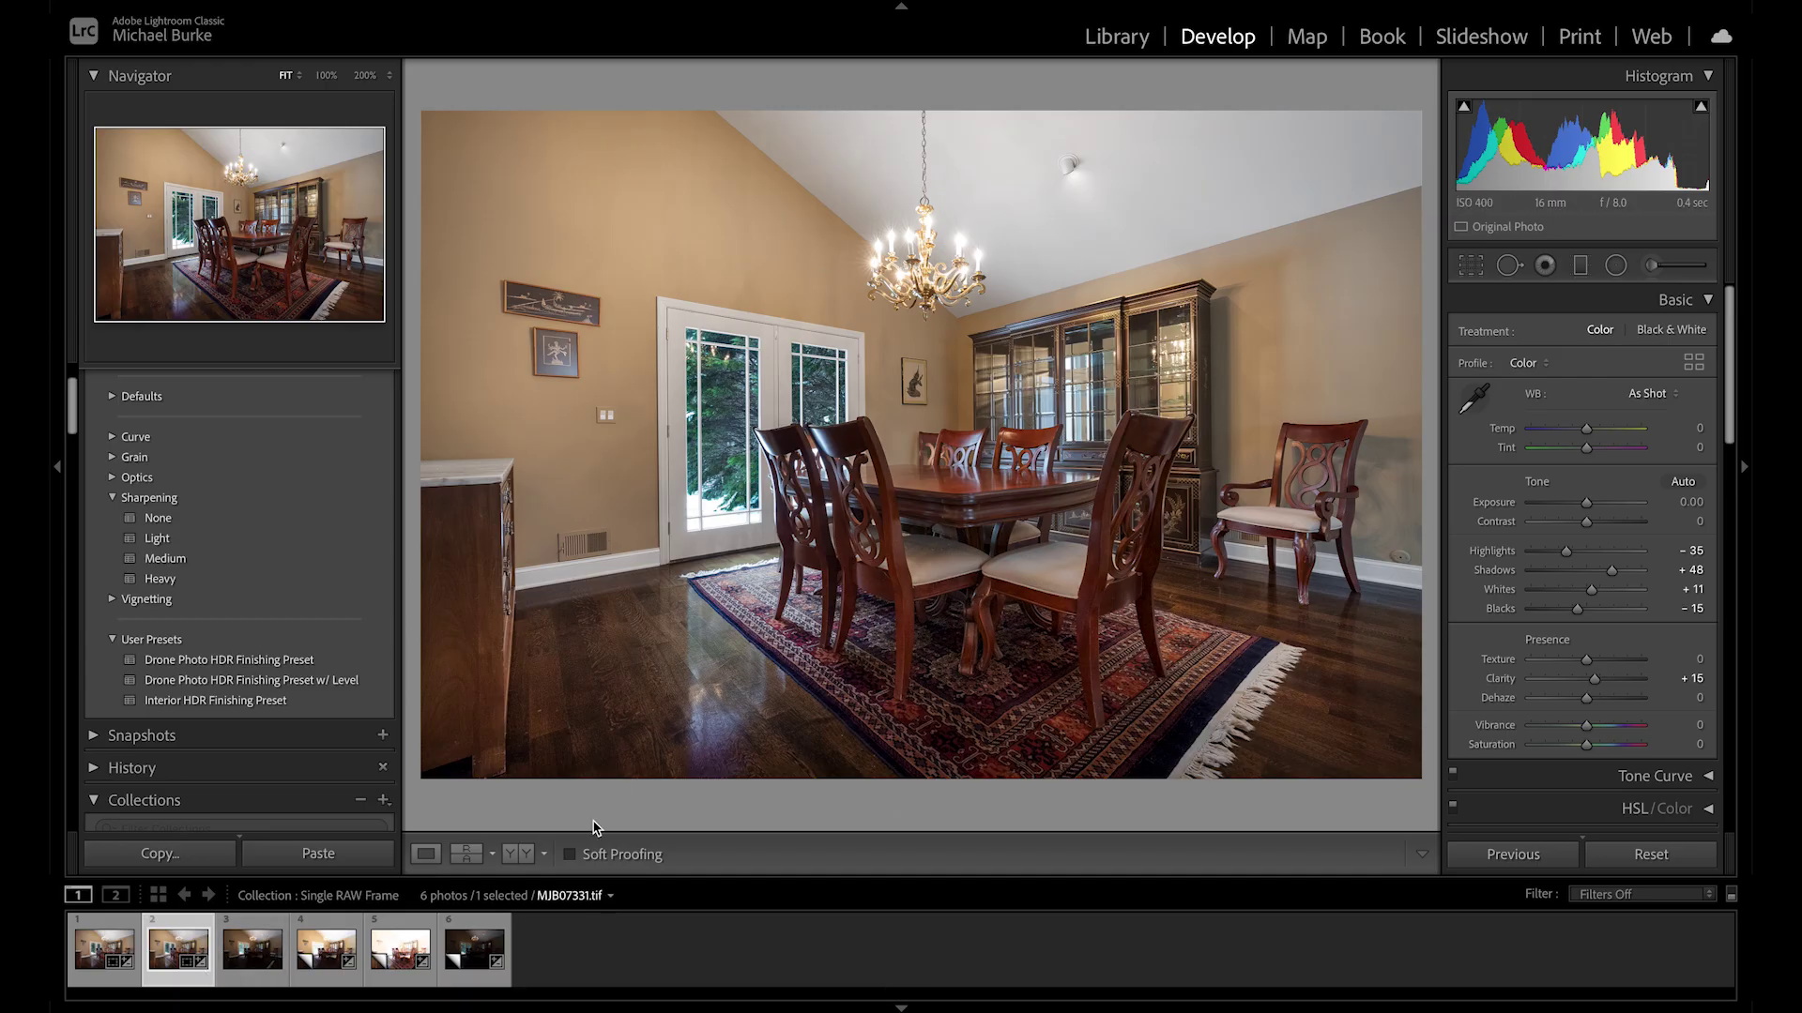
Compare MJB07331.tif with MJB07326-Edit.tif side by side, examining noise and detail up close on the chairs and table.
{"action": "key", "text": "Left"}
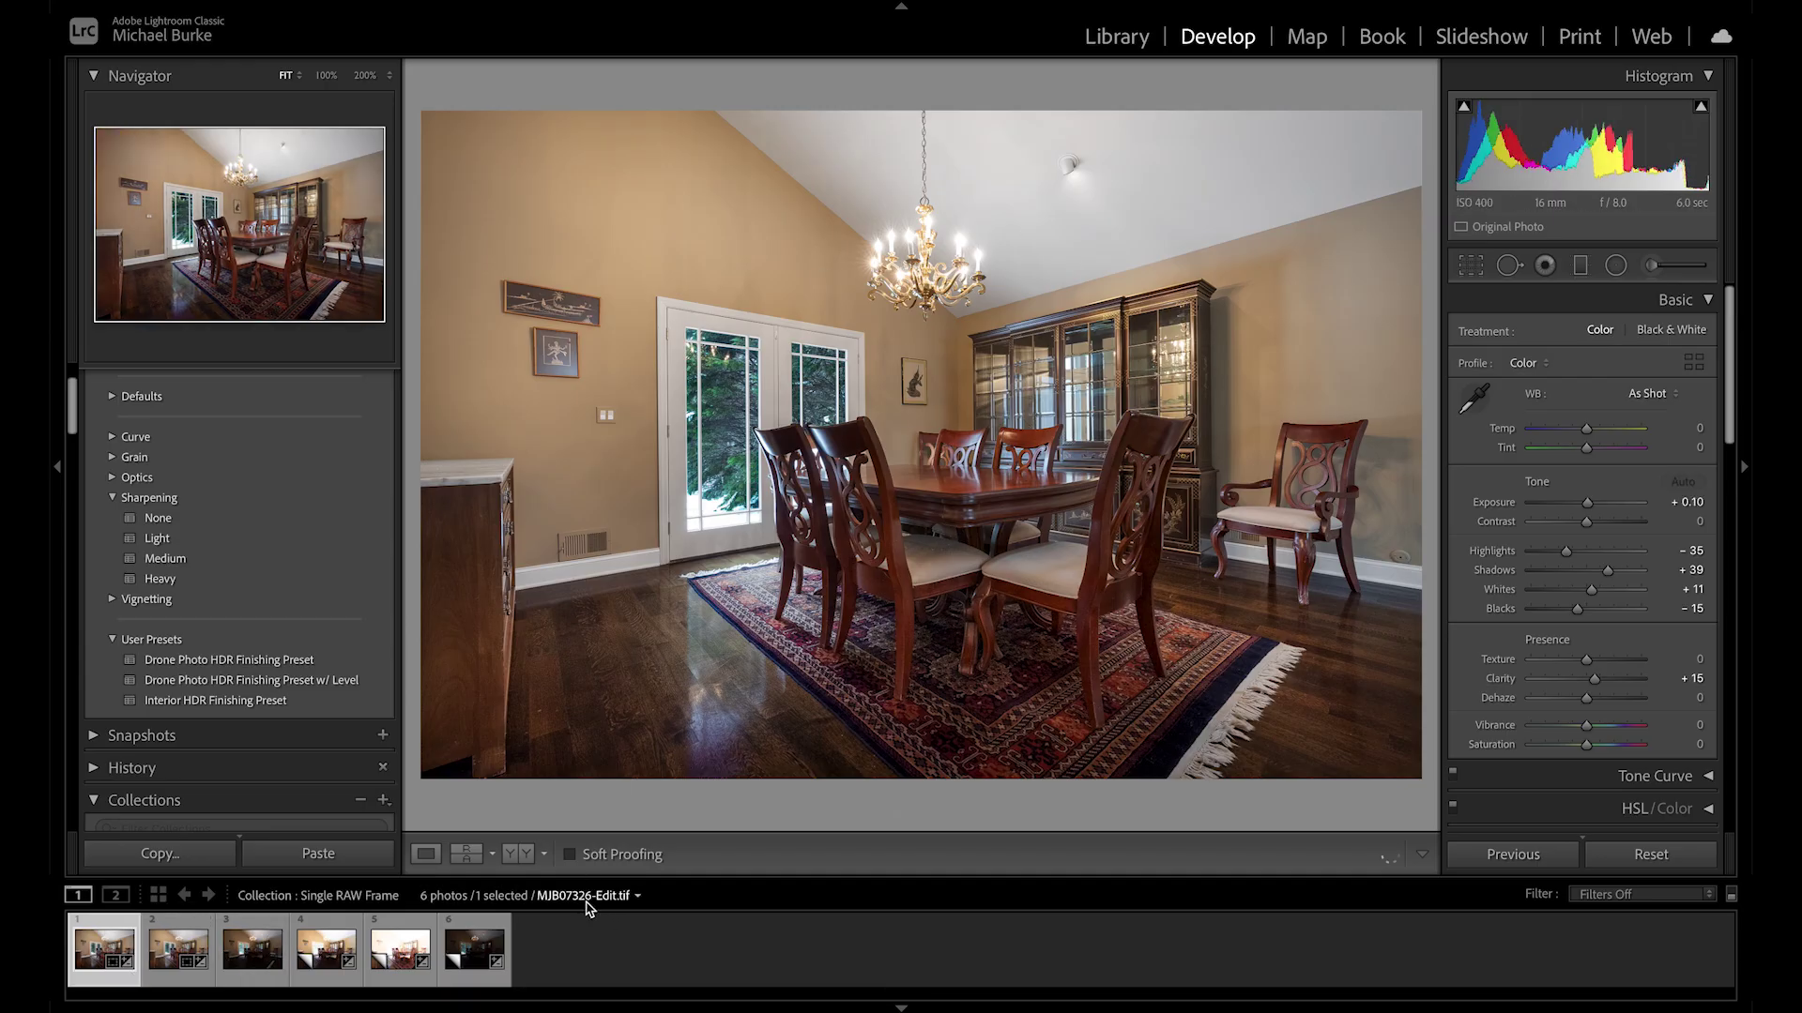
{"action": "key", "text": "Right"}
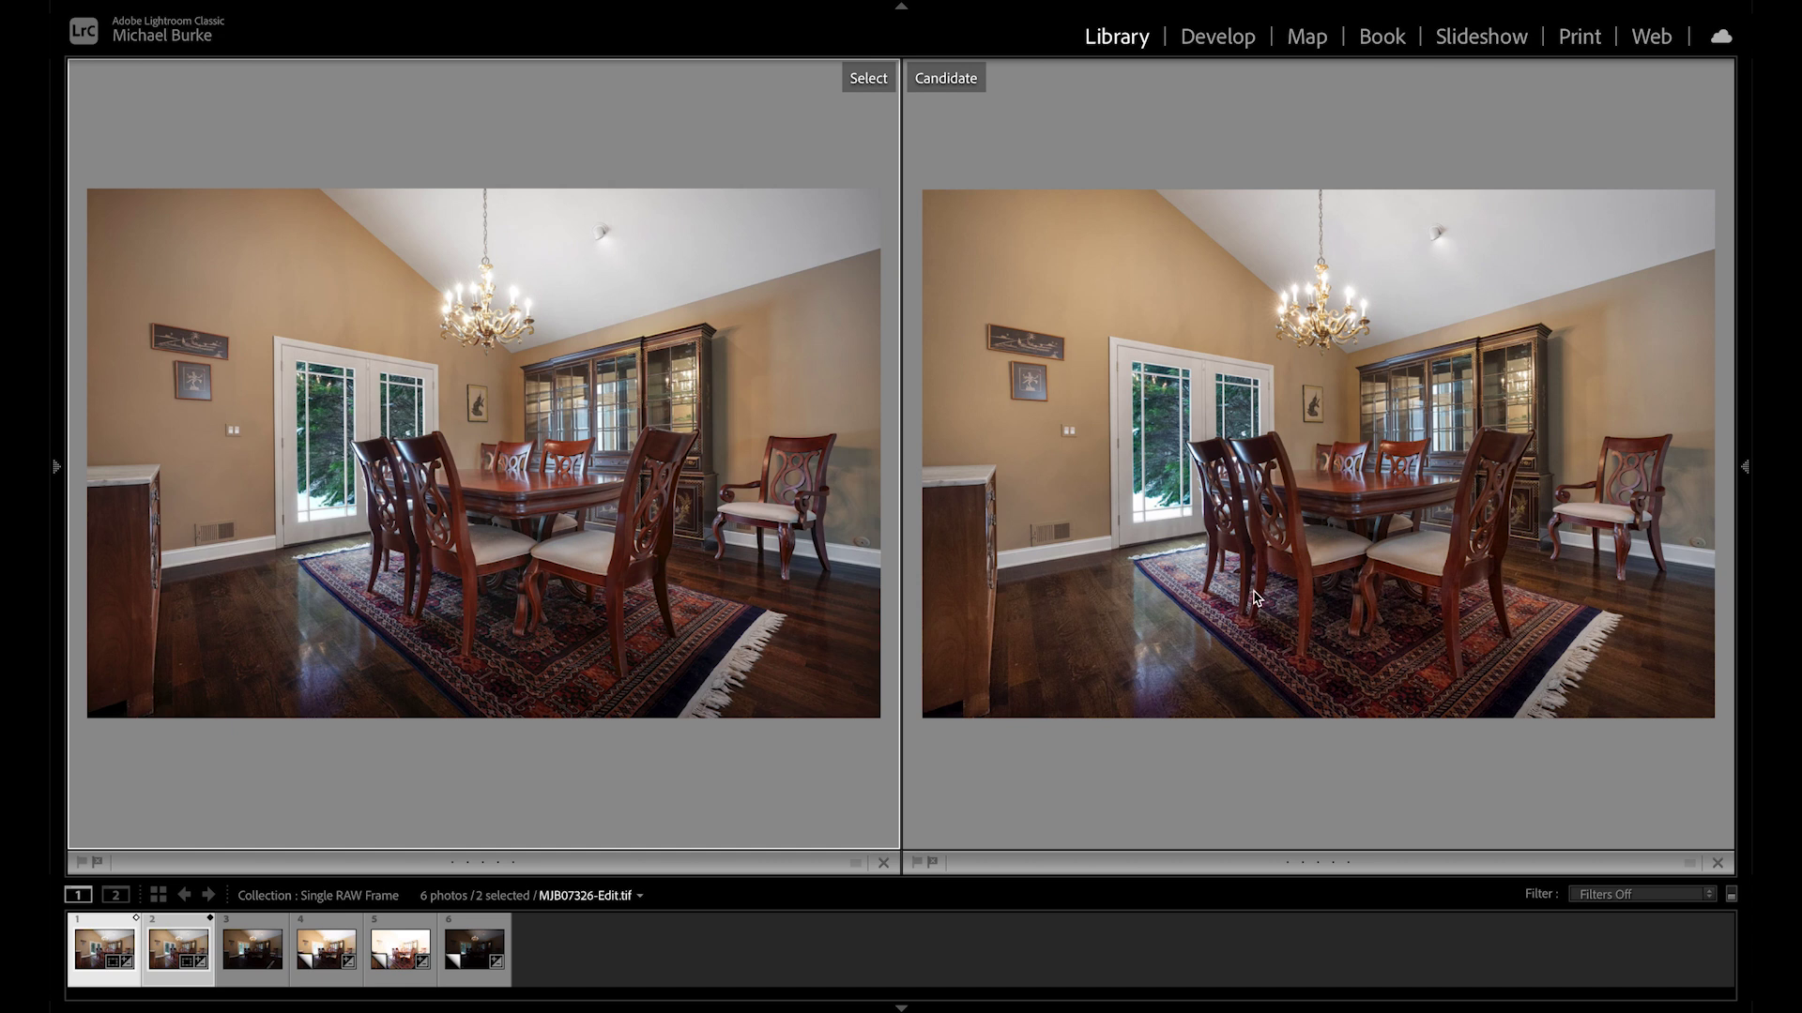
{"action": "left_click", "coordinate": [526, 561]}
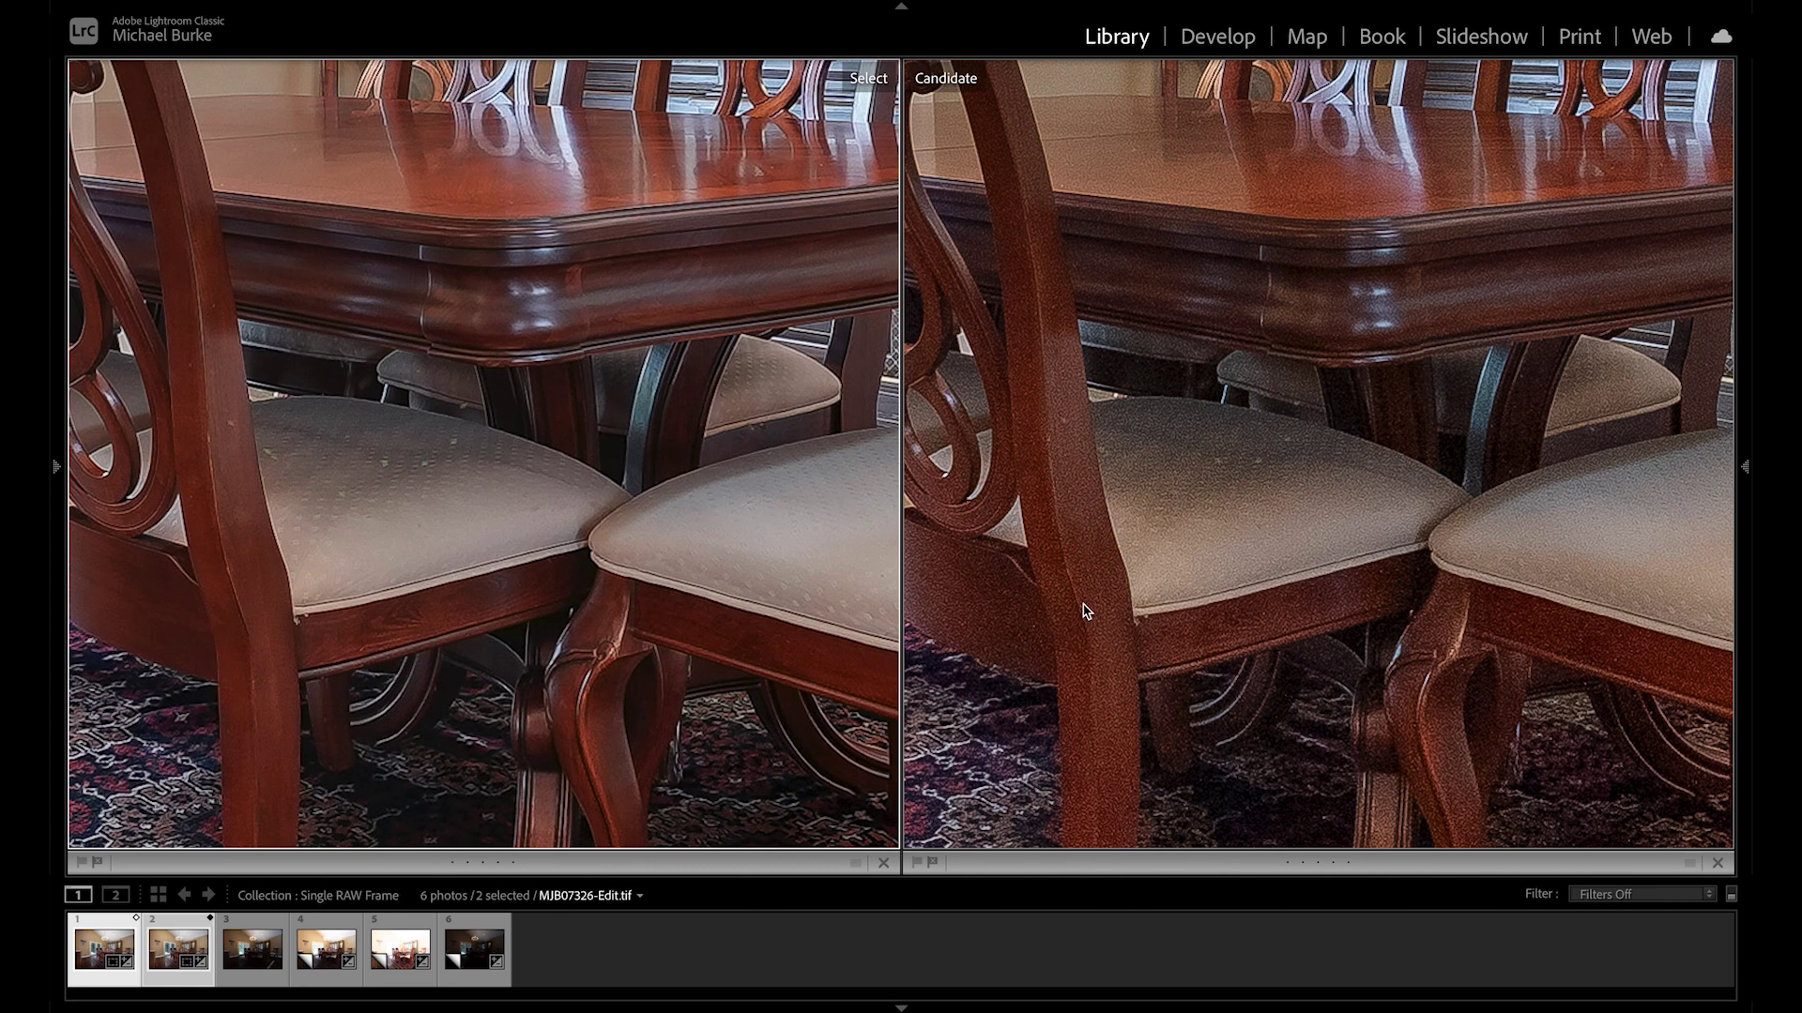
{"action": "mouse_move", "coordinate": [688, 458]}
{"action": "left_mouse_down"}
{"action": "mouse_move", "coordinate": [611, 470]}
{"action": "mouse_move", "coordinate": [554, 539]}
{"action": "mouse_move", "coordinate": [623, 459]}
{"action": "mouse_move", "coordinate": [676, 457]}
{"action": "left_mouse_up"}
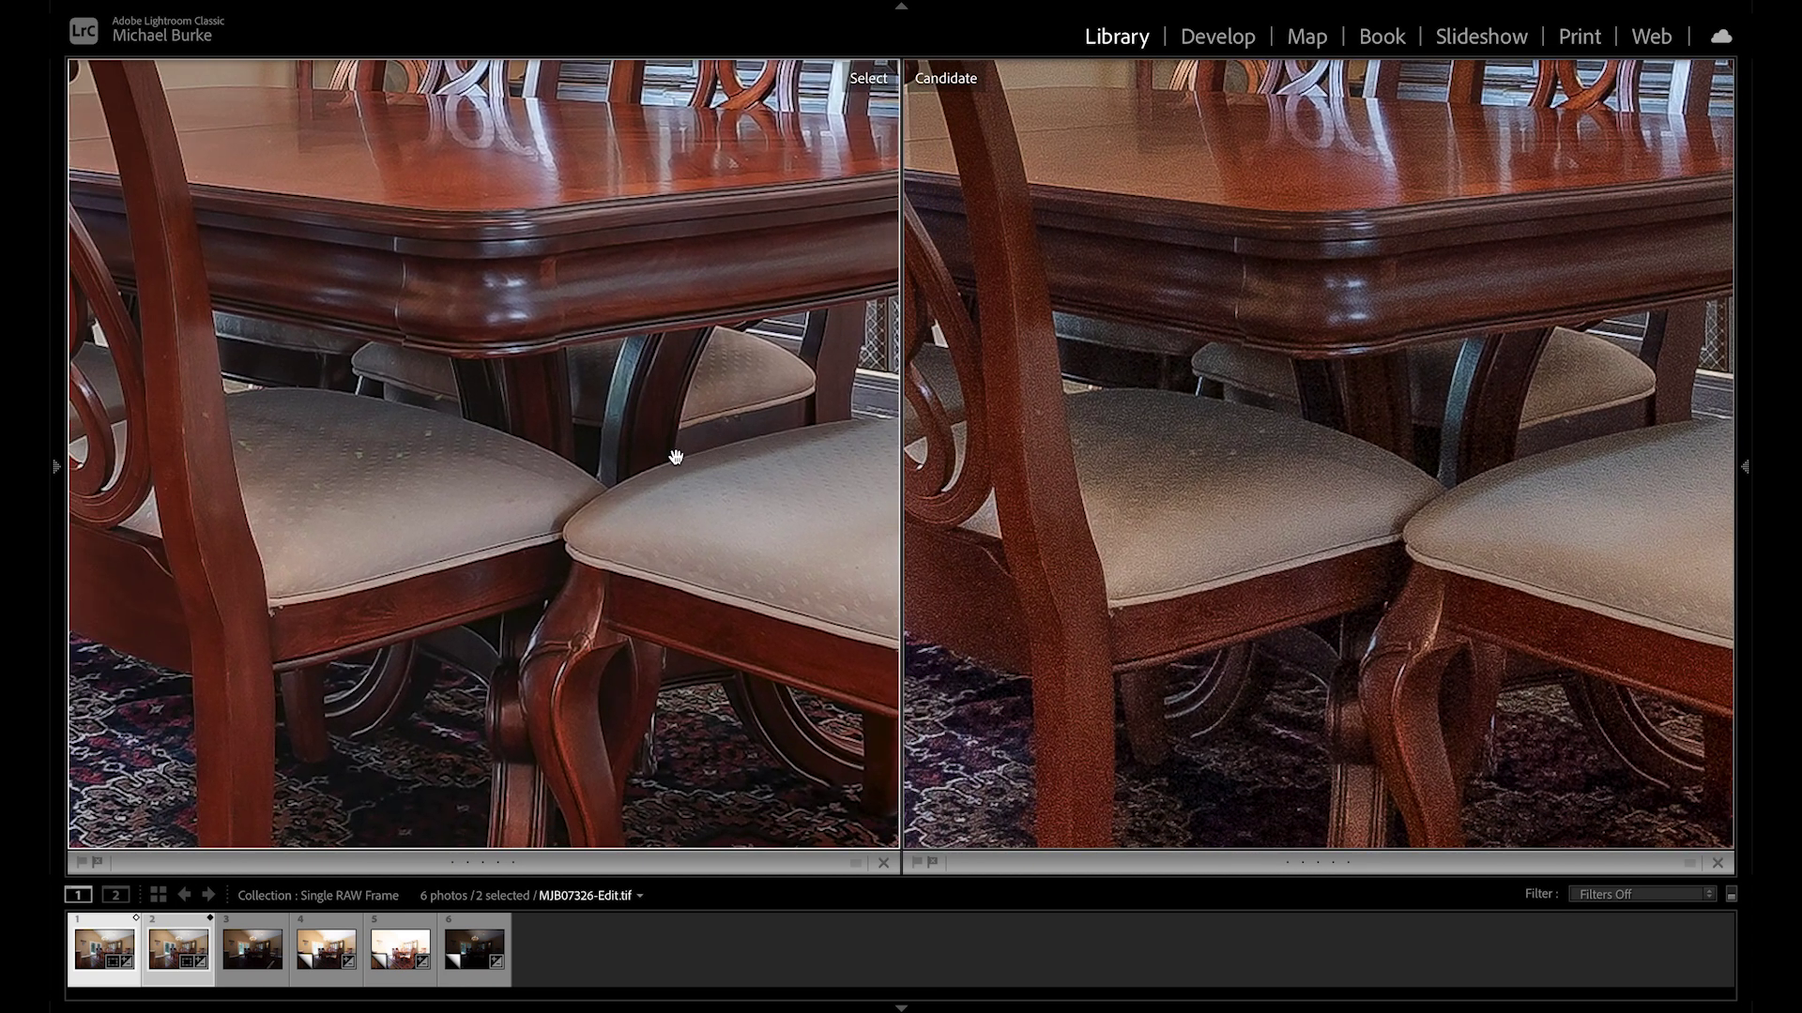
{"action": "left_click_drag", "start_coordinate": [1110, 469], "coordinate": [1206, 490]}
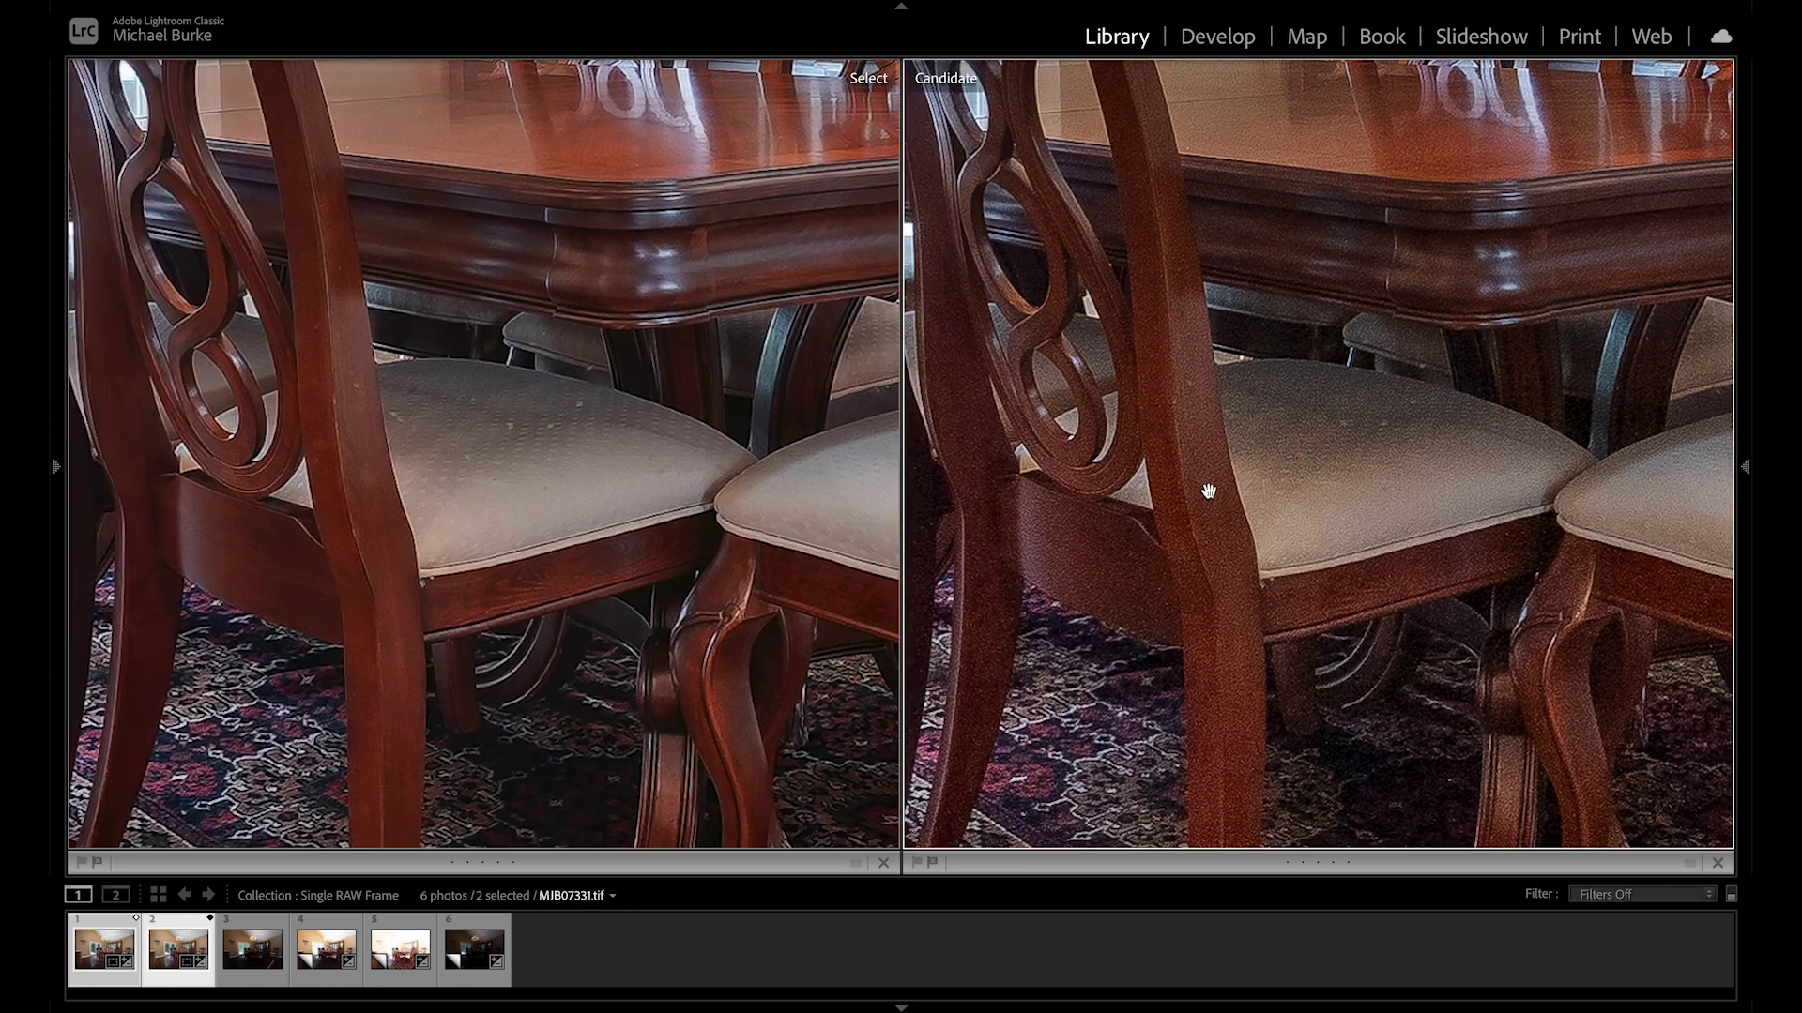